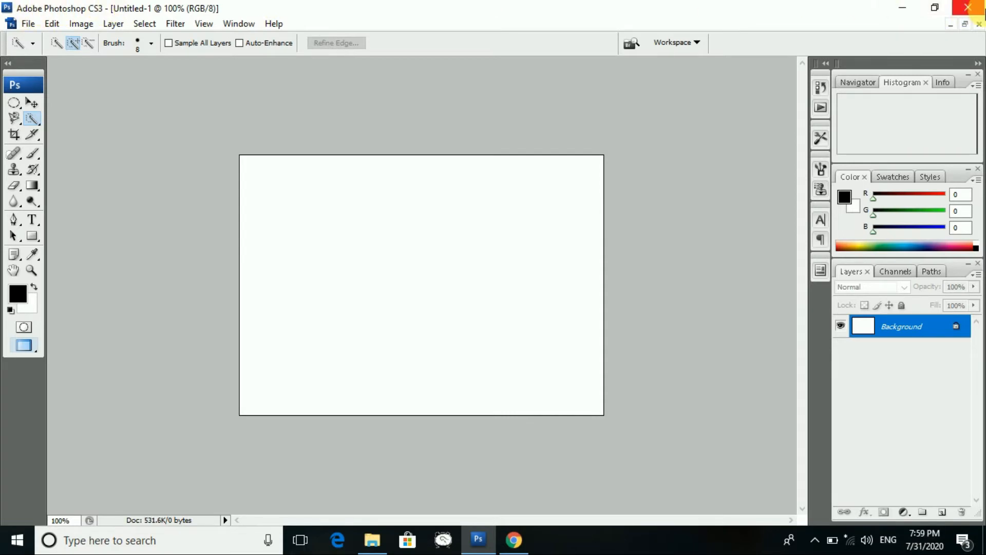
- Try the Elliptical Marquee, return to Quick Selection, and show the File menu over Untitled-1
{"action": "left_click", "coordinate": [28, 25]}
{"action": "left_click", "coordinate": [34, 26]}
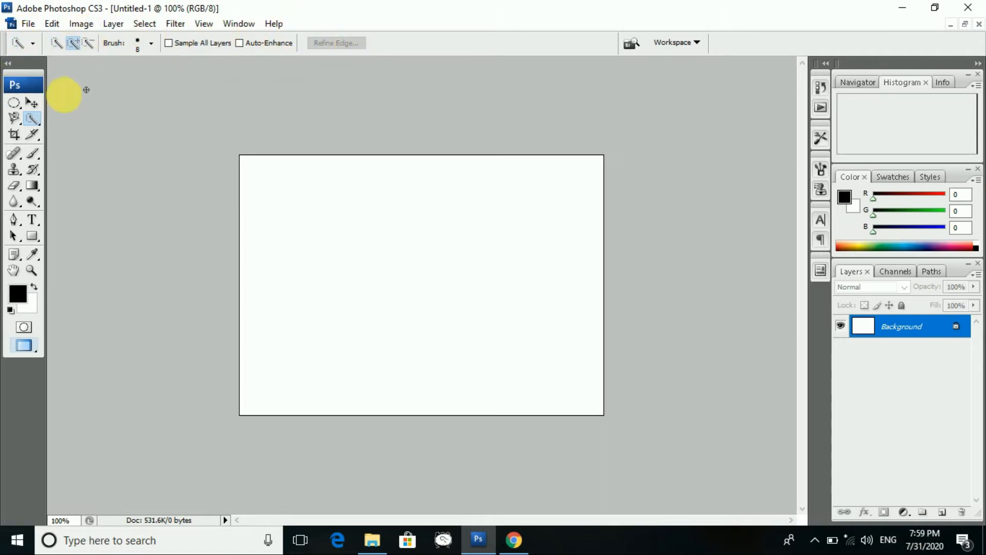
{"action": "left_click", "coordinate": [17, 102]}
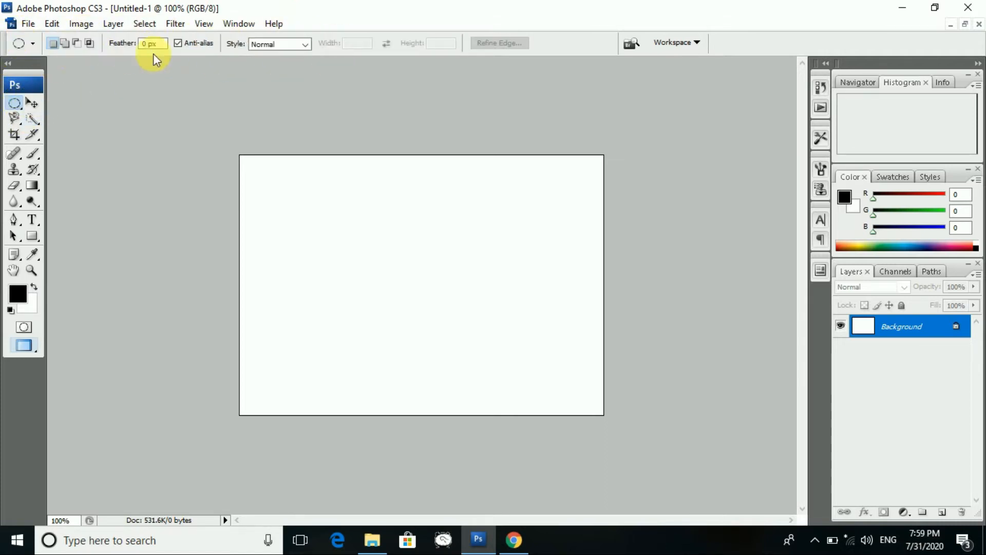
{"action": "left_click", "coordinate": [32, 119]}
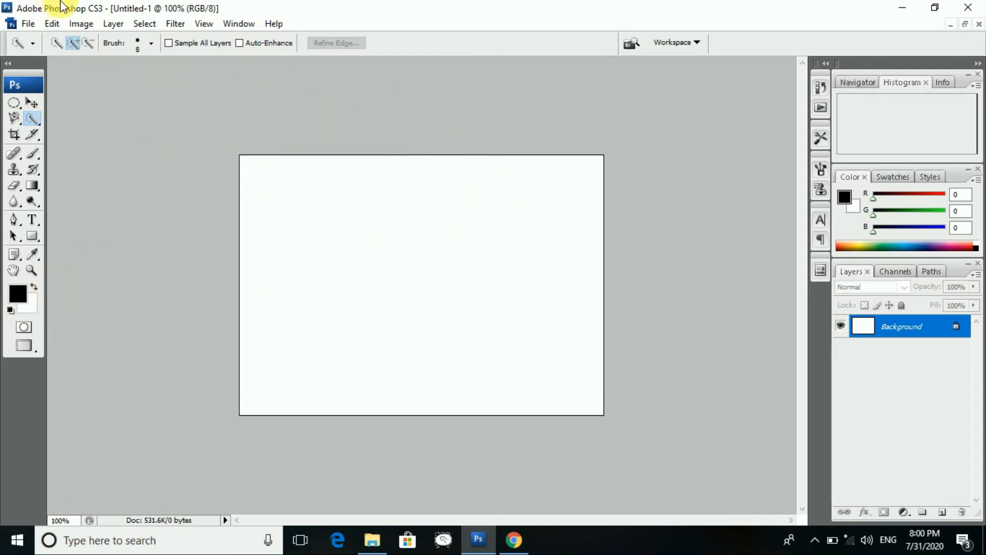
{"action": "left_click", "coordinate": [28, 23]}
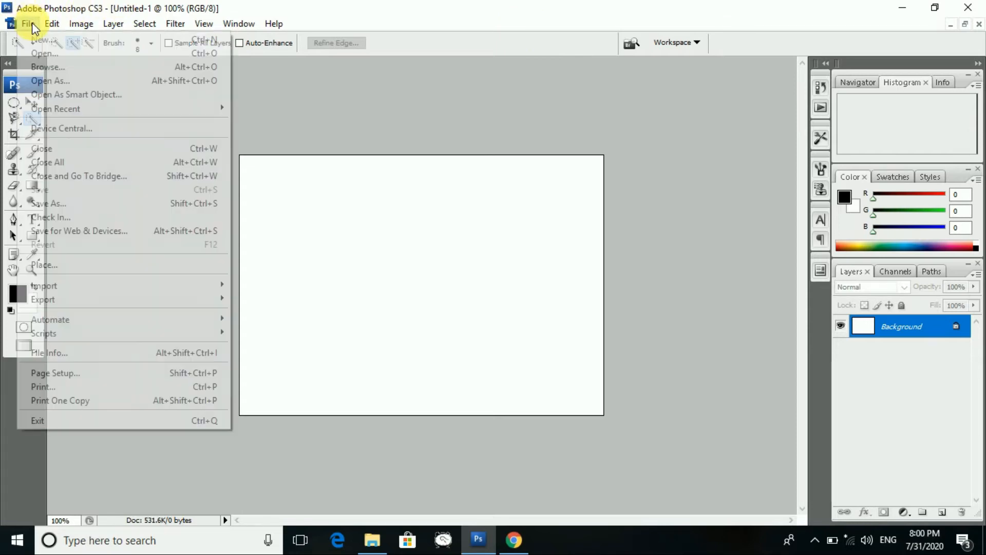
- Start a new document, Untitled-2, from the File menu
{"action": "left_click", "coordinate": [39, 39]}
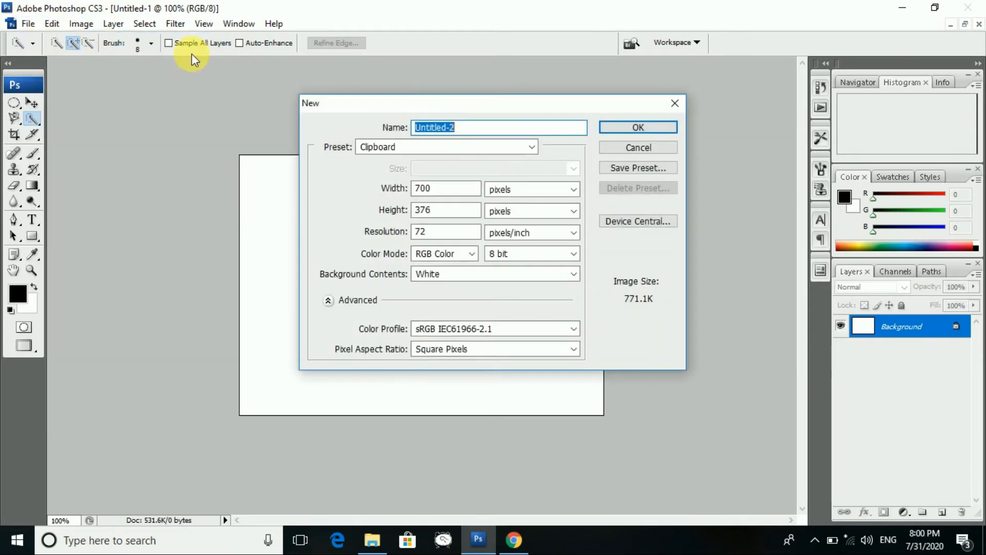
{"action": "left_click", "coordinate": [28, 24]}
{"action": "mouse_move", "coordinate": [175, 23]}
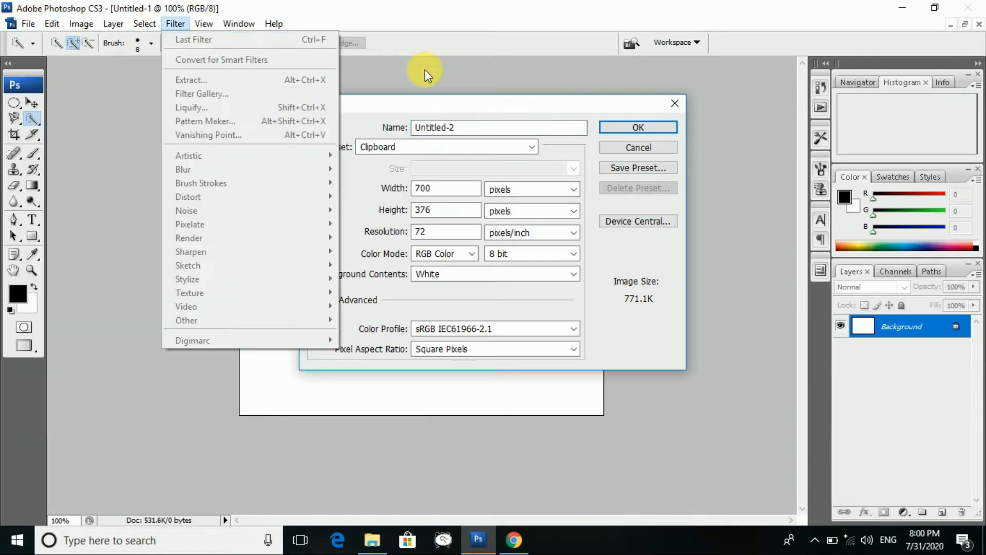
{"action": "left_click", "coordinate": [484, 108]}
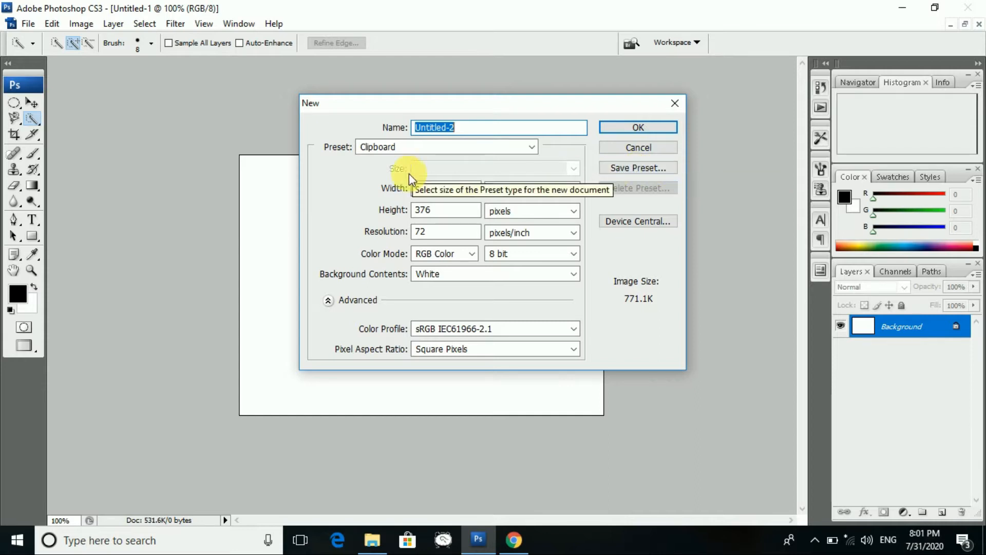
- Try the Web, Mobile & Devices and Film & Video presets, then choose Custom at 720 × 480 pixels
{"action": "left_click", "coordinate": [526, 148]}
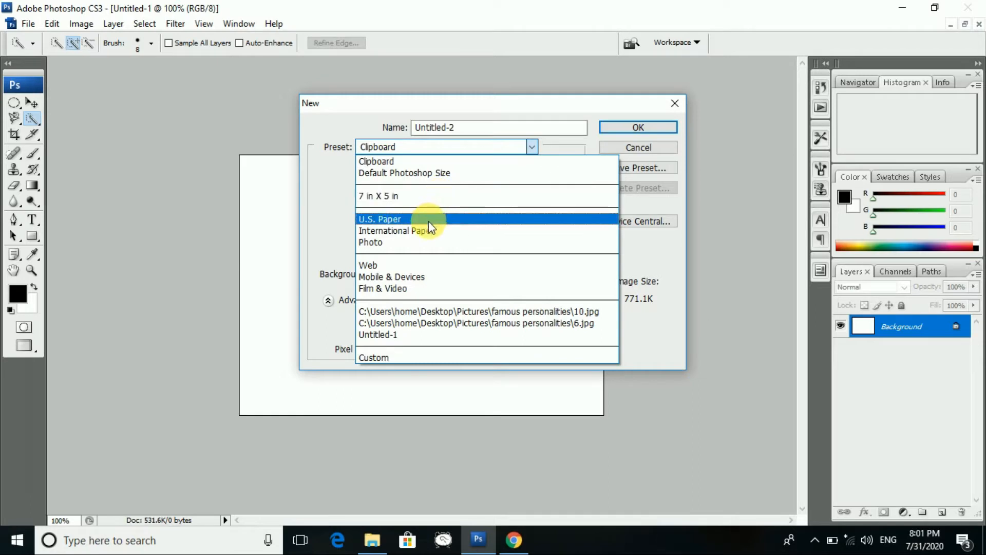
{"action": "left_click", "coordinate": [417, 264]}
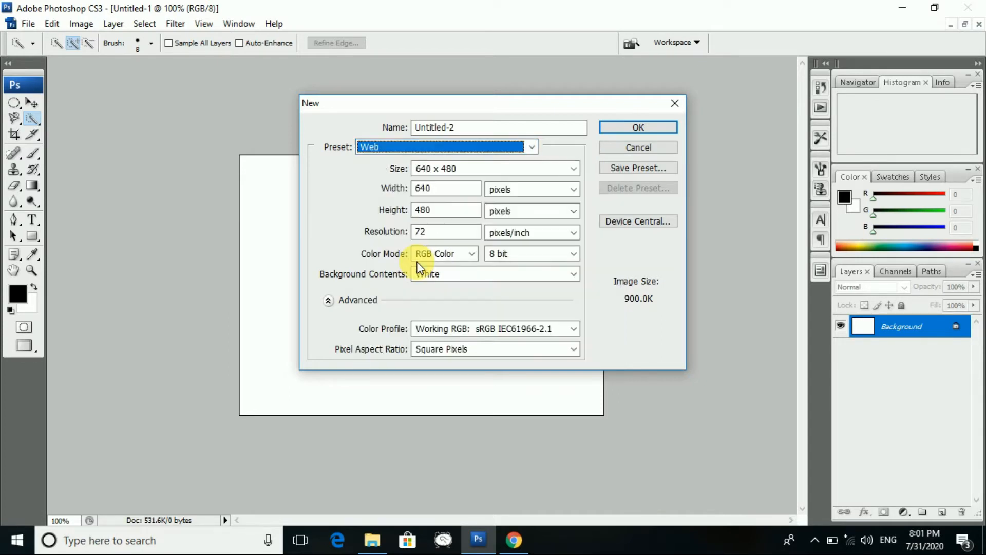
{"action": "left_click", "coordinate": [531, 147]}
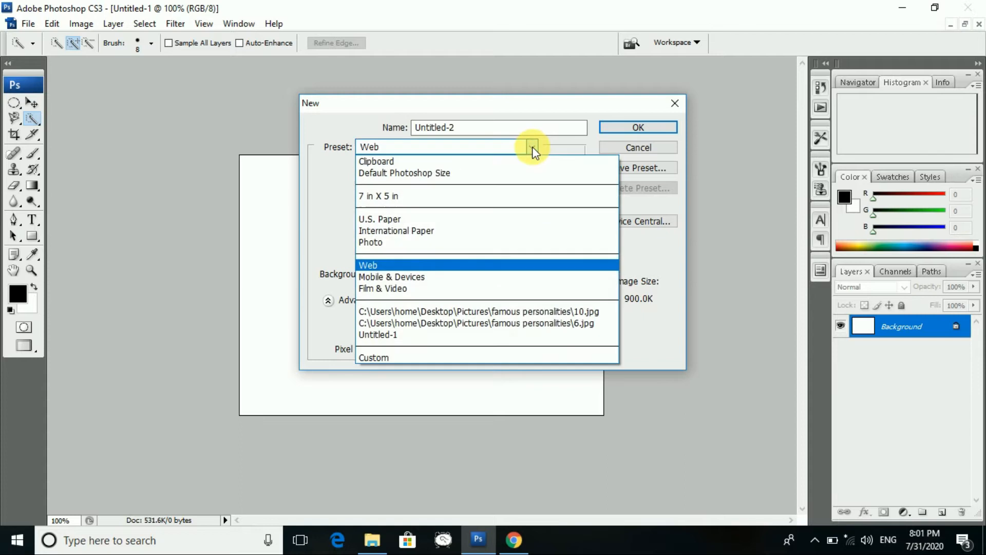
{"action": "left_click", "coordinate": [440, 276]}
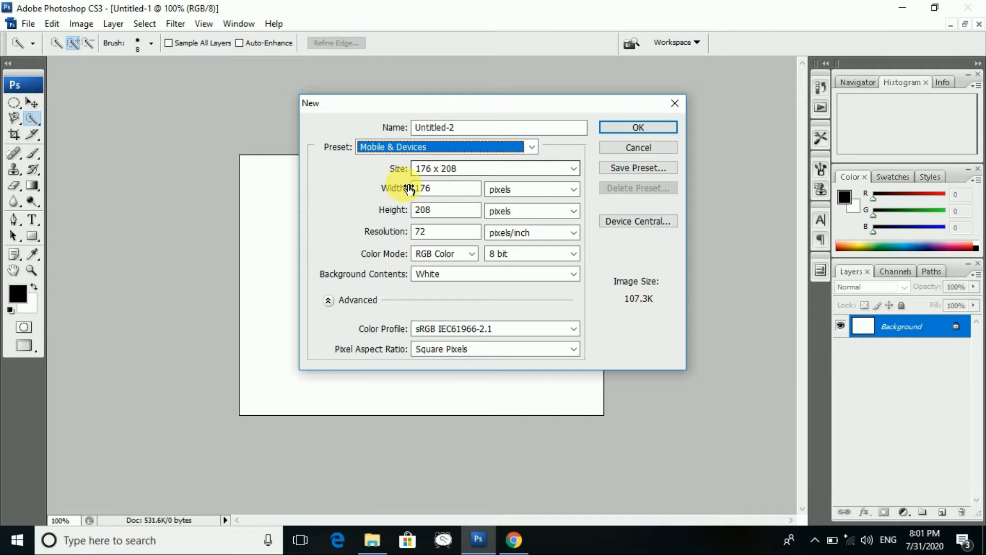
{"action": "left_click", "coordinate": [533, 148]}
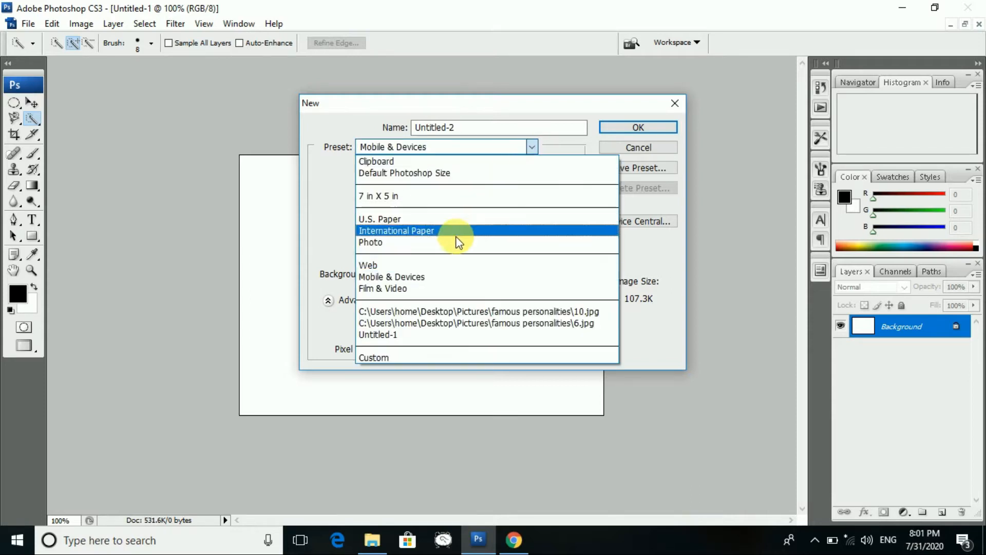
{"action": "left_click", "coordinate": [437, 290]}
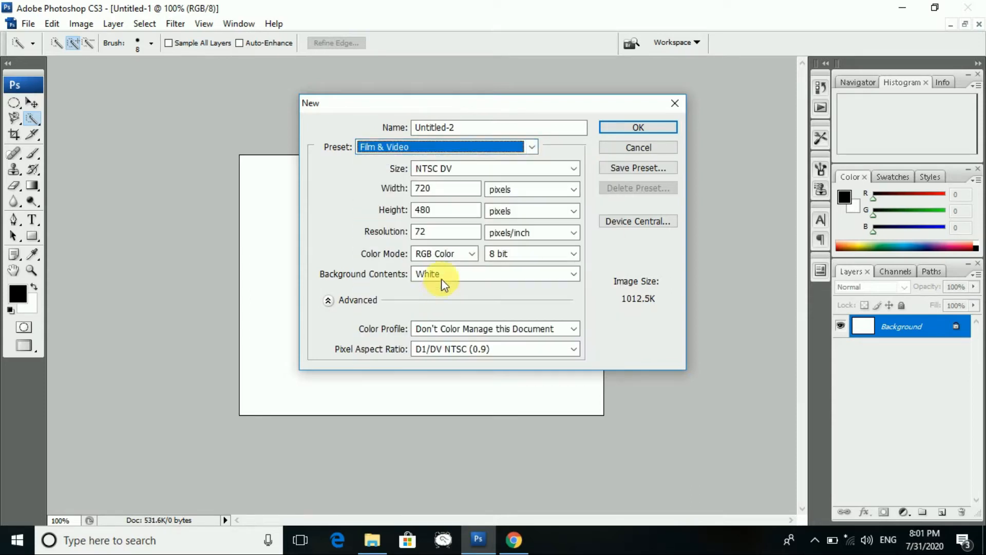
{"action": "left_click", "coordinate": [533, 148]}
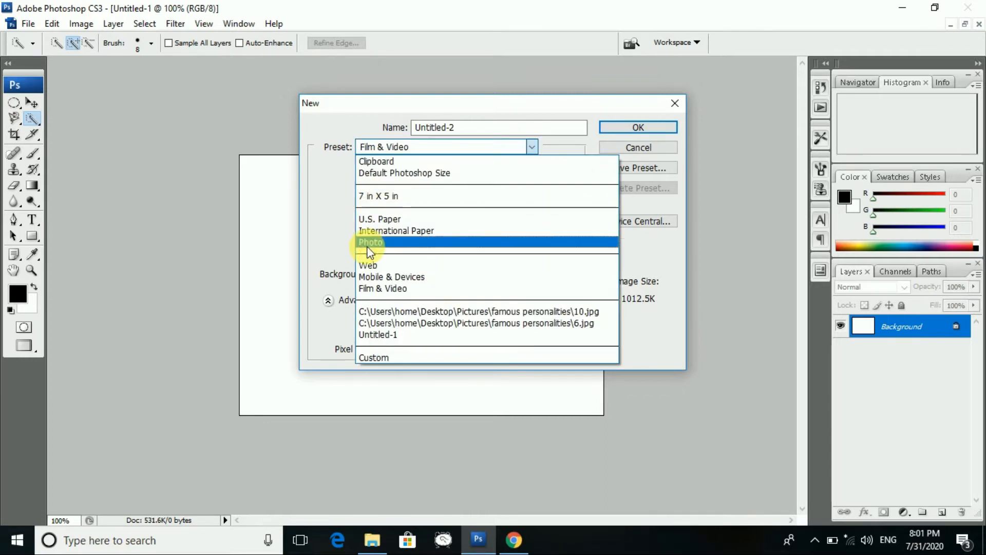
{"action": "left_click", "coordinate": [384, 355]}
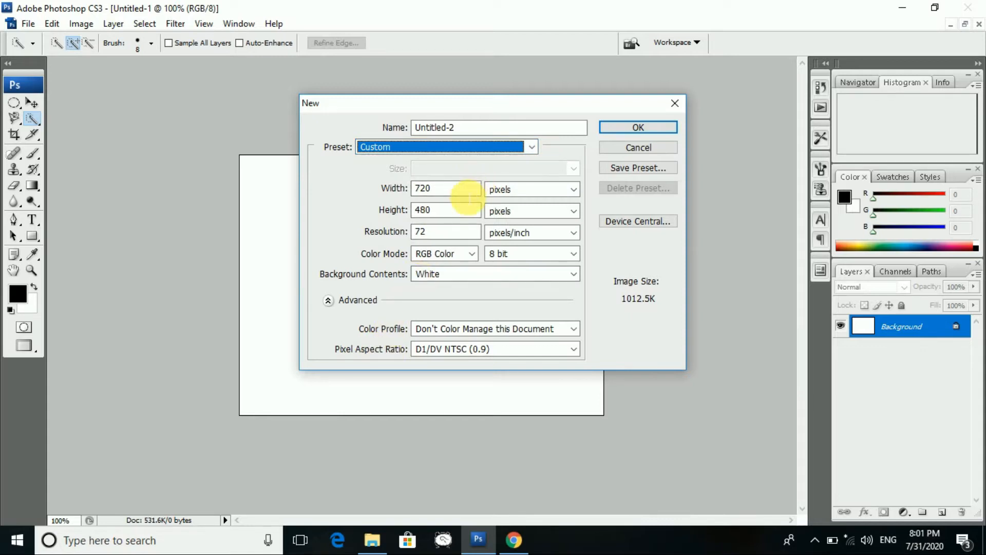
{"action": "left_click", "coordinate": [516, 189]}
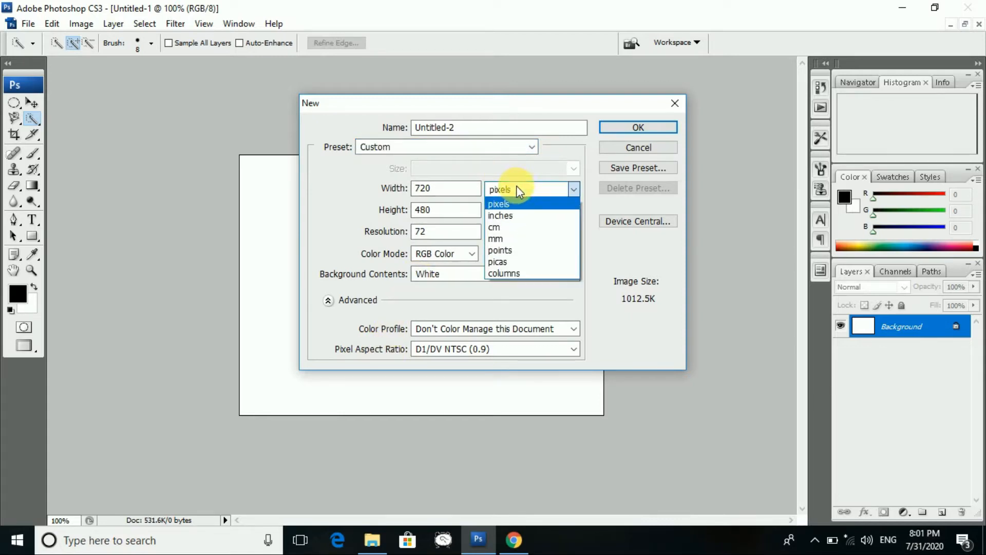
- Switch the size units to inches, set the width to 8, and clear the height
{"action": "left_click", "coordinate": [511, 213]}
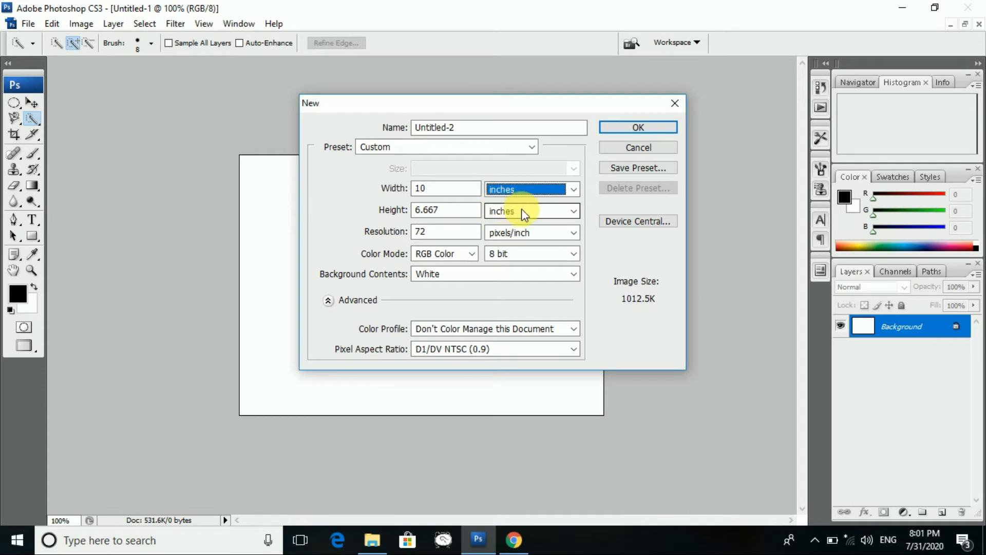
{"action": "left_click", "coordinate": [438, 191]}
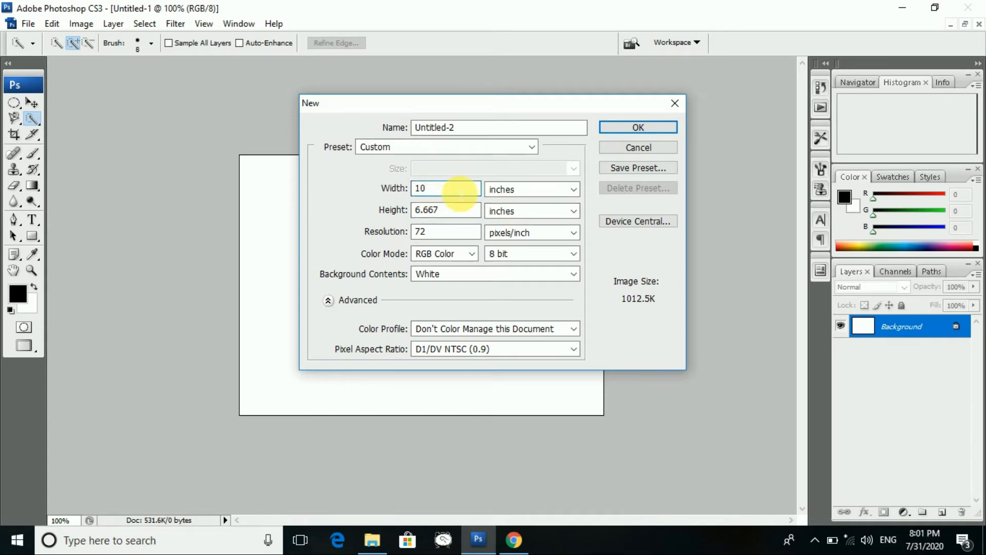
{"action": "key", "text": "BackSpace"}
{"action": "key", "text": "BackSpace"}
{"action": "type", "text": "8"}
{"action": "left_click", "coordinate": [456, 215]}
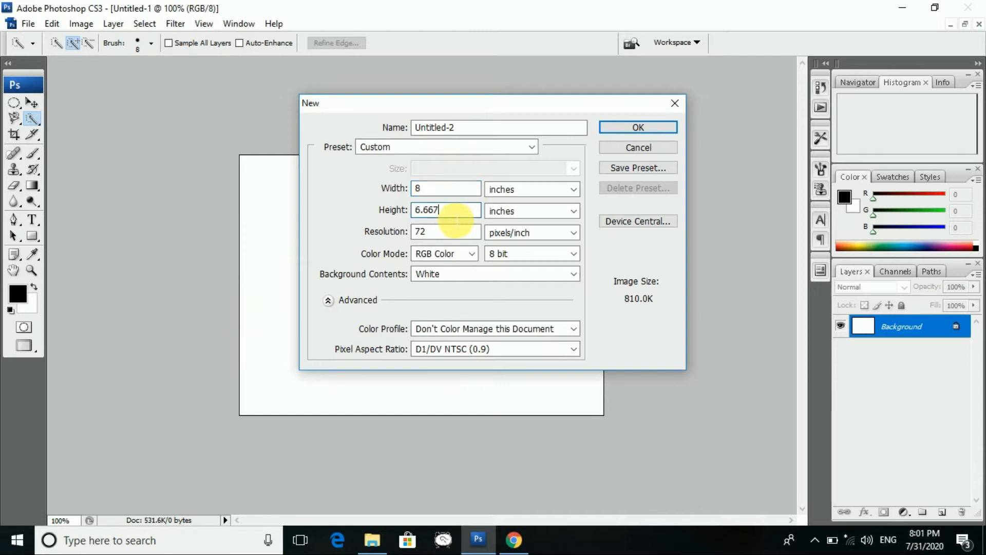
{"action": "key", "text": "BackSpace"}
{"action": "key", "text": "BackSpace"}
{"action": "key", "text": "BackSpace"}
{"action": "key", "text": "BackSpace"}
{"action": "key", "text": "BackSpace"}
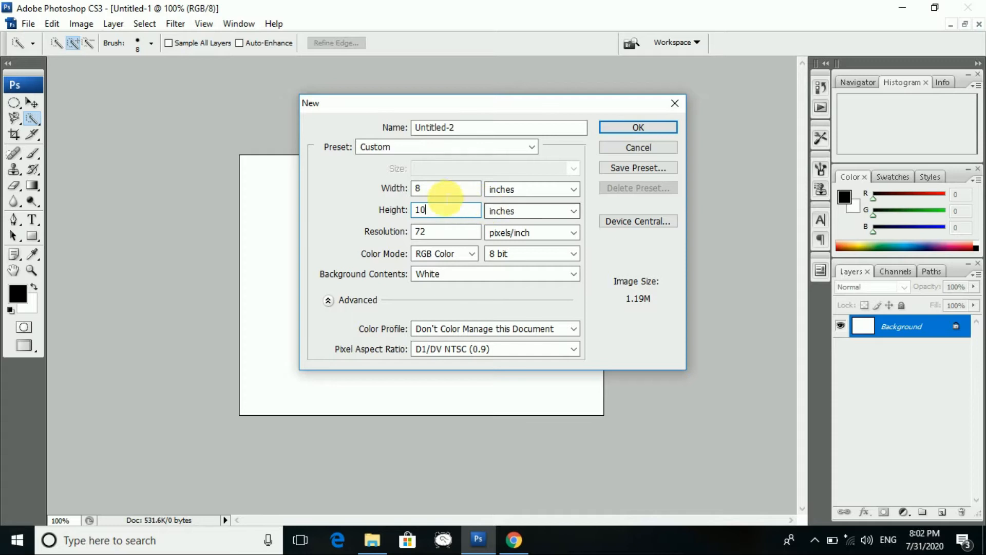
- Apply the Photo preset with the Landscape, 8 x 10 size at 300 ppi
{"action": "left_click", "coordinate": [531, 147]}
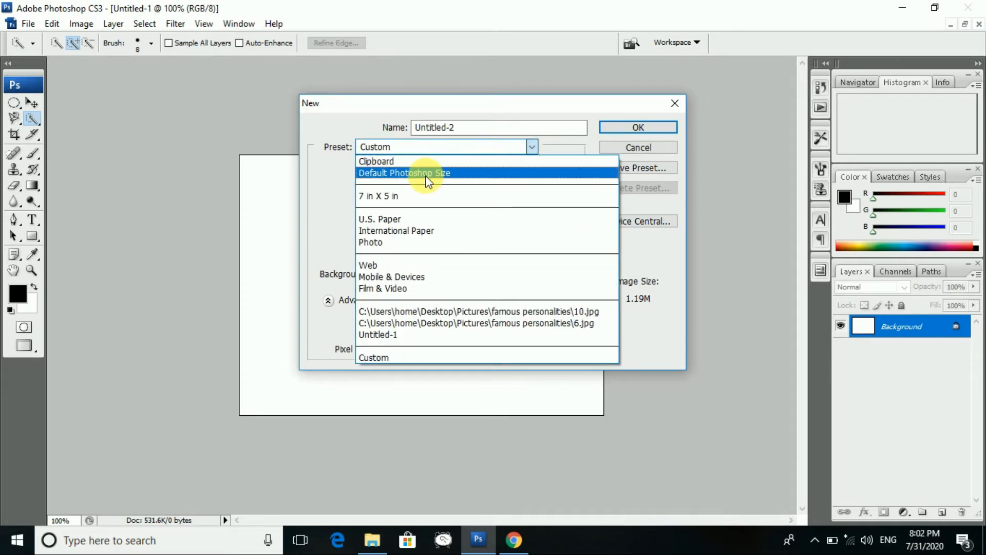
{"action": "left_click", "coordinate": [414, 242]}
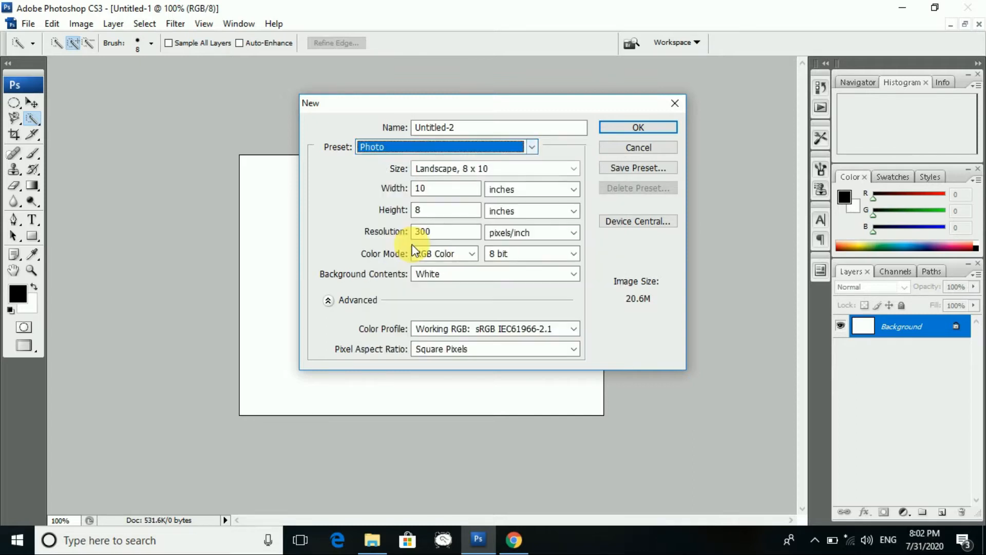
{"action": "left_click", "coordinate": [571, 168]}
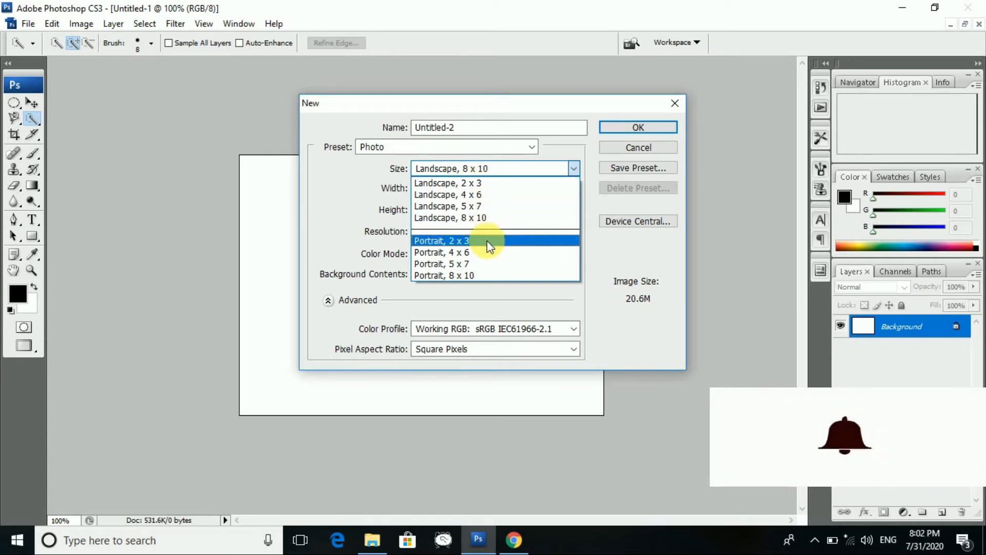
{"action": "left_click", "coordinate": [556, 149]}
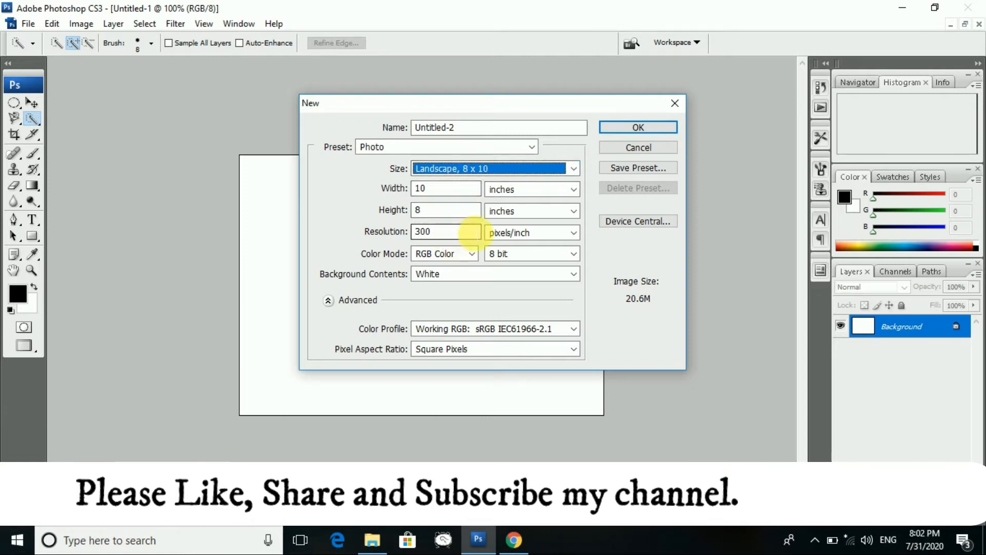
- Keep RGB Color mode and a White background, then save the settings as a preset
{"action": "left_click", "coordinate": [470, 234]}
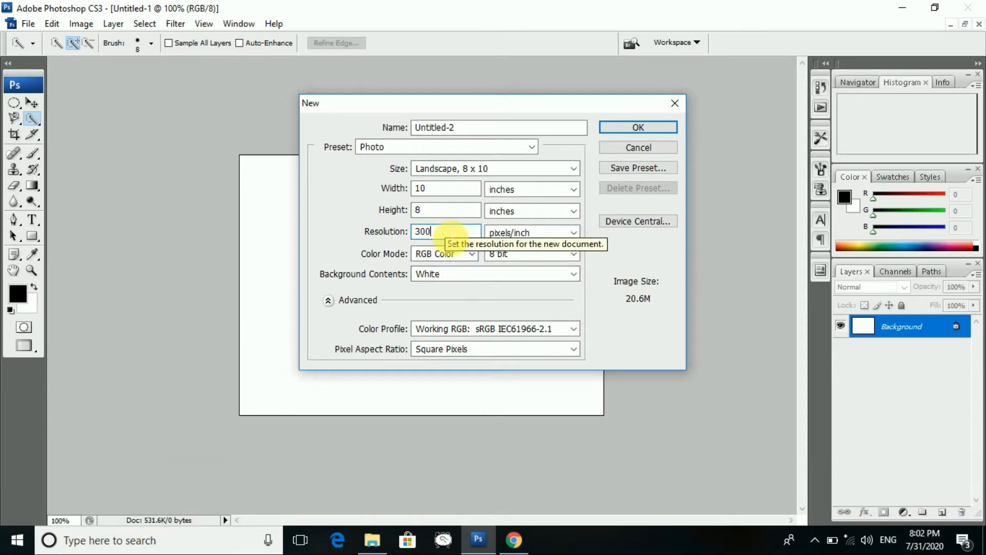
{"action": "left_click", "coordinate": [473, 255]}
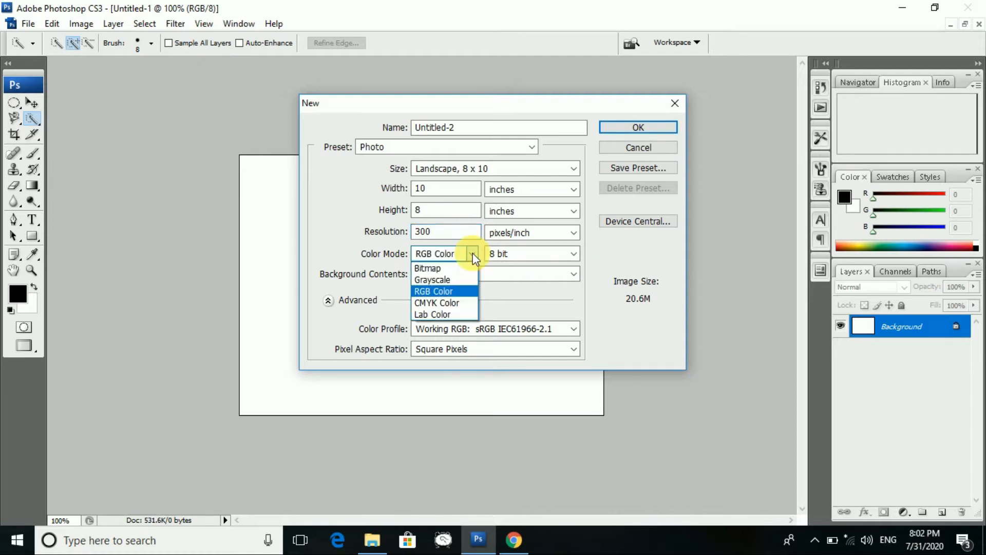
{"action": "left_click", "coordinate": [473, 256]}
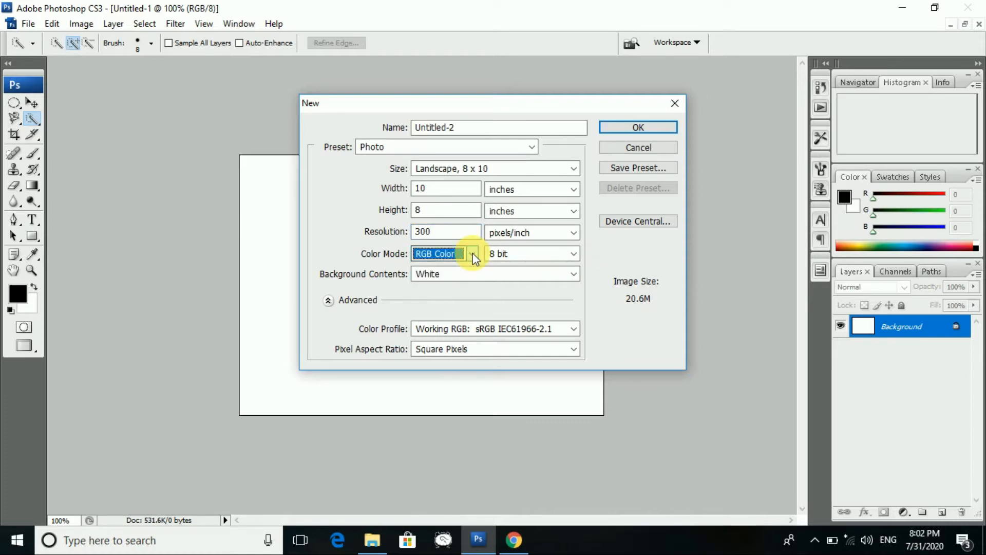
{"action": "left_click", "coordinate": [575, 272]}
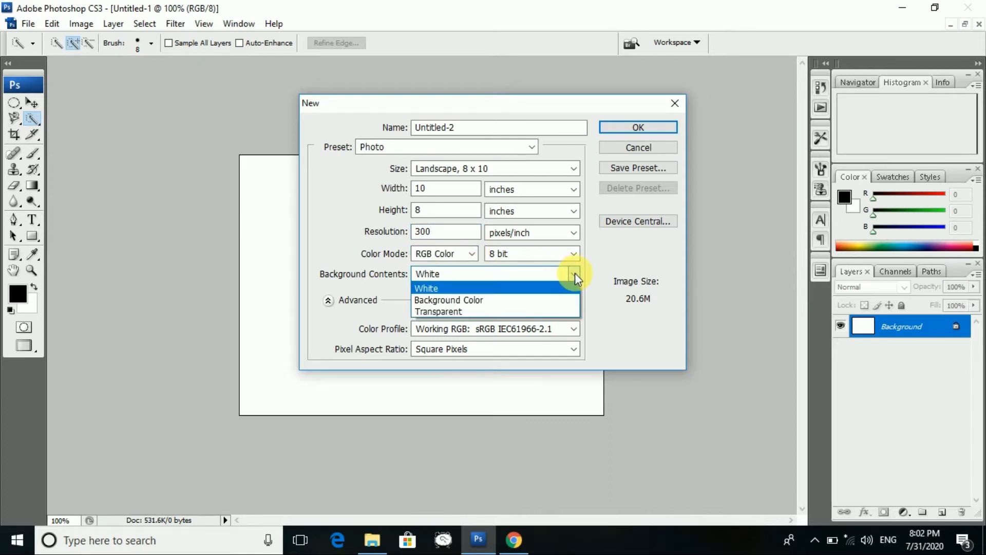
{"action": "left_click", "coordinate": [481, 288]}
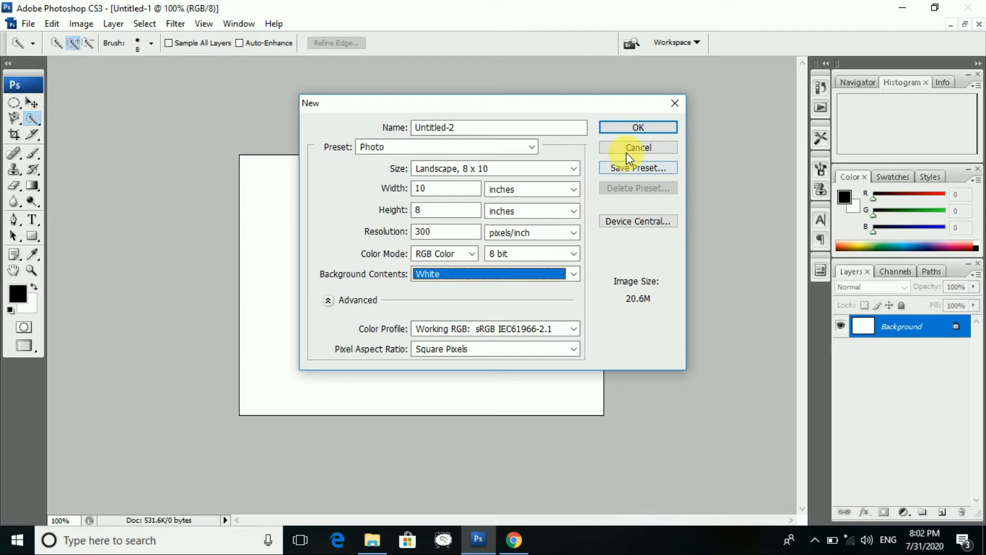
{"action": "left_click", "coordinate": [642, 167]}
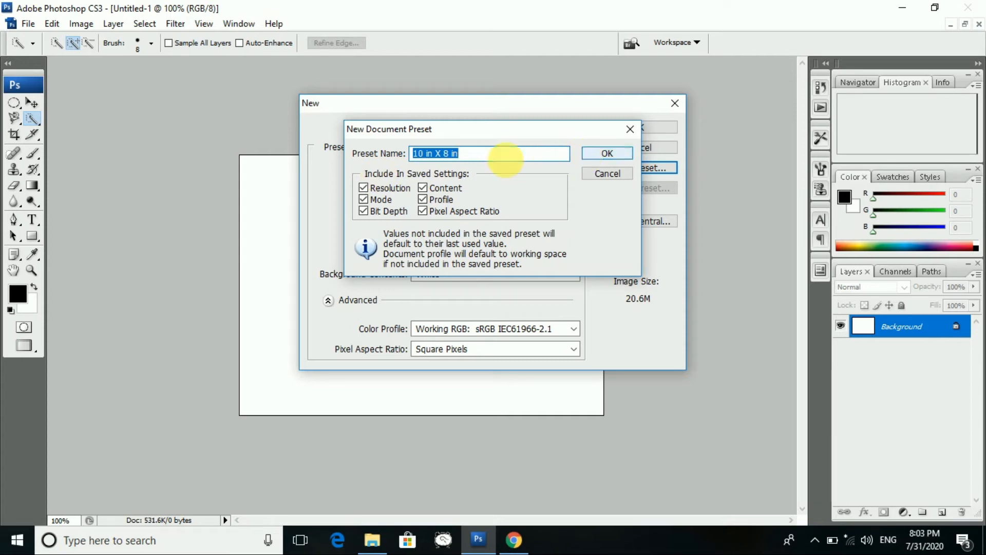
- Dismiss the preset prompt and create the blank 10 × 8 inch Untitled-2 document
{"action": "left_click", "coordinate": [604, 155]}
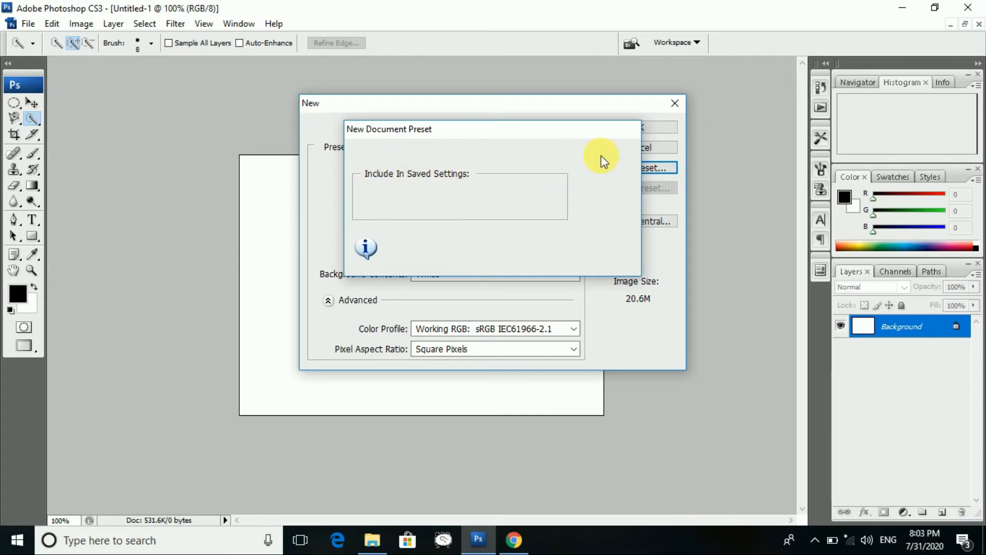
{"action": "left_click", "coordinate": [612, 129]}
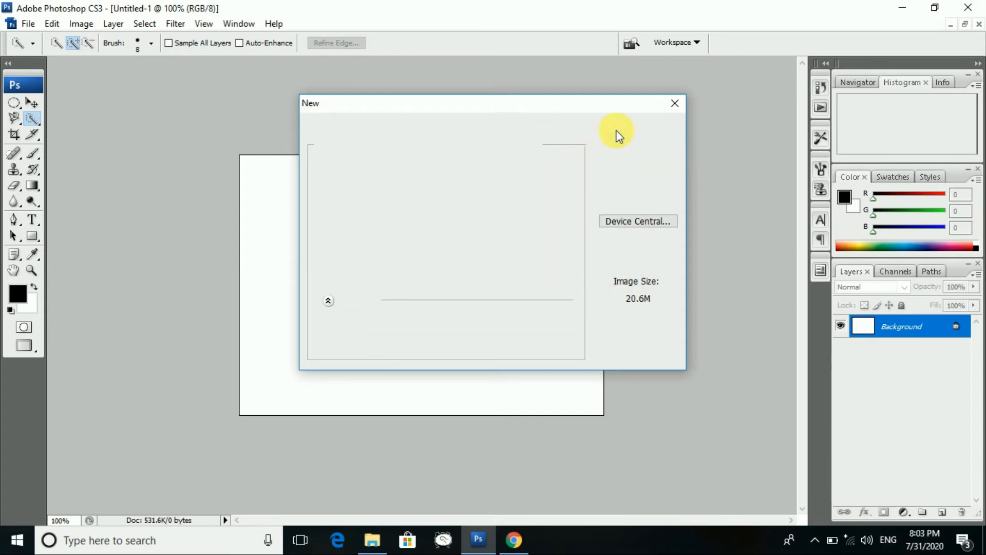
{"action": "left_click", "coordinate": [29, 25]}
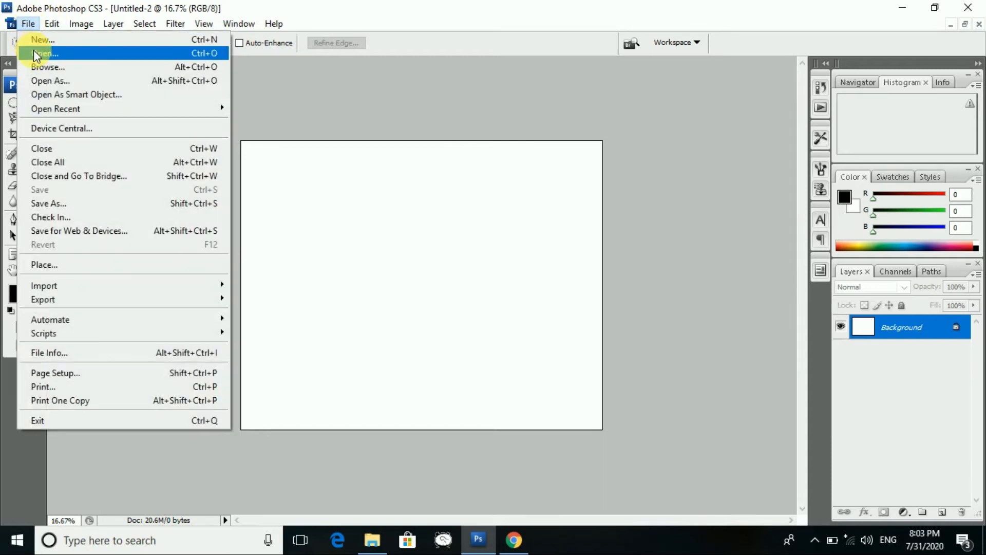
- Open 18.jpg, the cartoon schoolboy, from the Pictures > background folder
{"action": "left_click", "coordinate": [33, 52]}
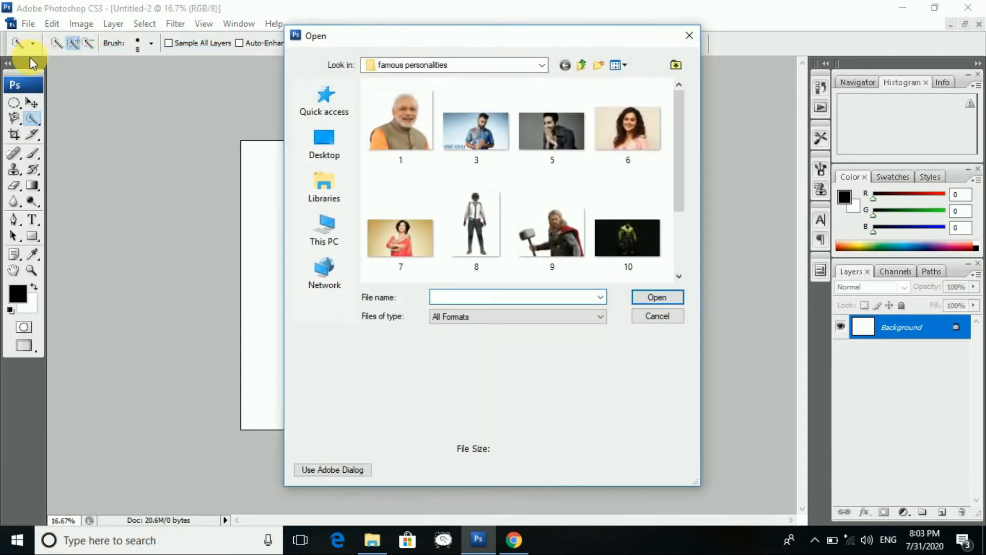
{"action": "scroll", "coordinate": [469, 154], "scroll_direction": "down", "scroll_amount": 2}
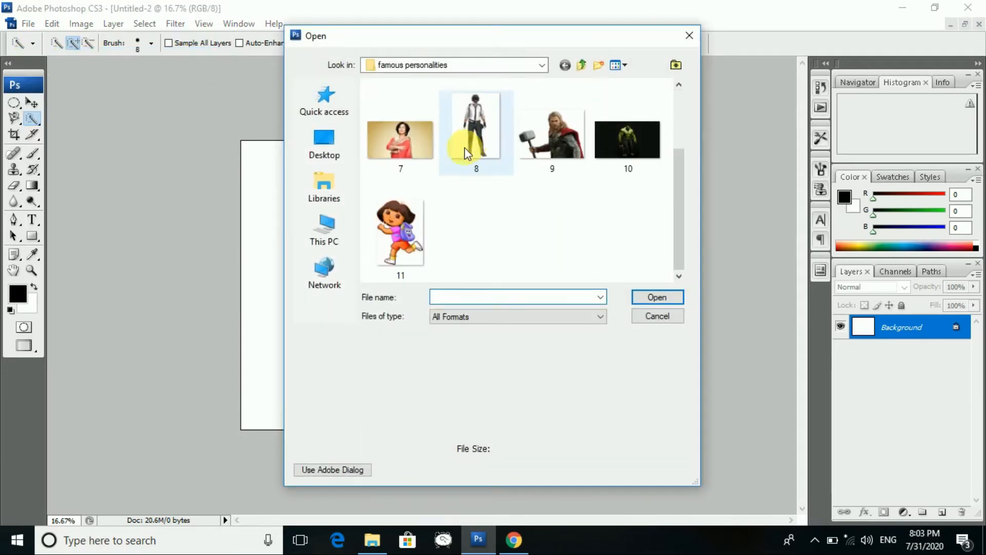
{"action": "left_click", "coordinate": [532, 65]}
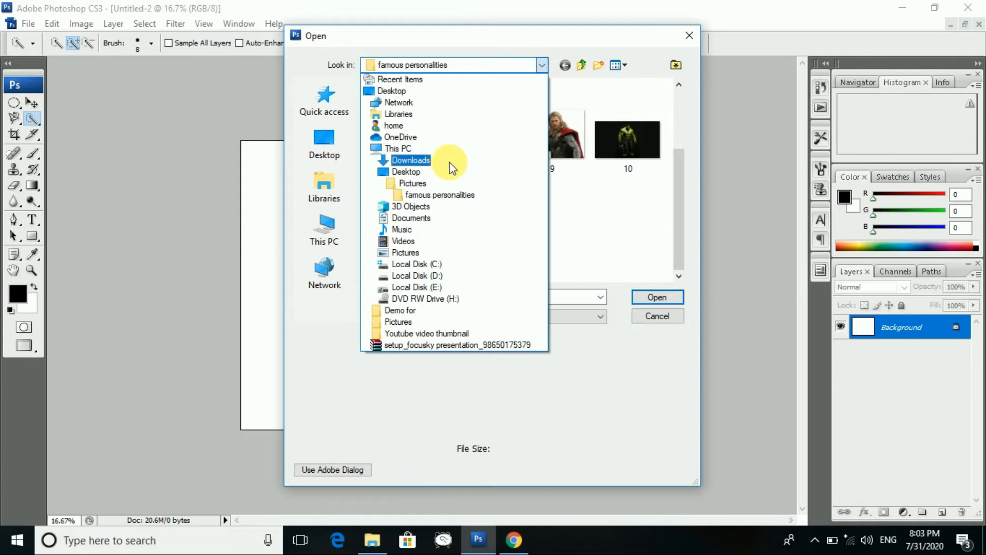
{"action": "left_click", "coordinate": [420, 183]}
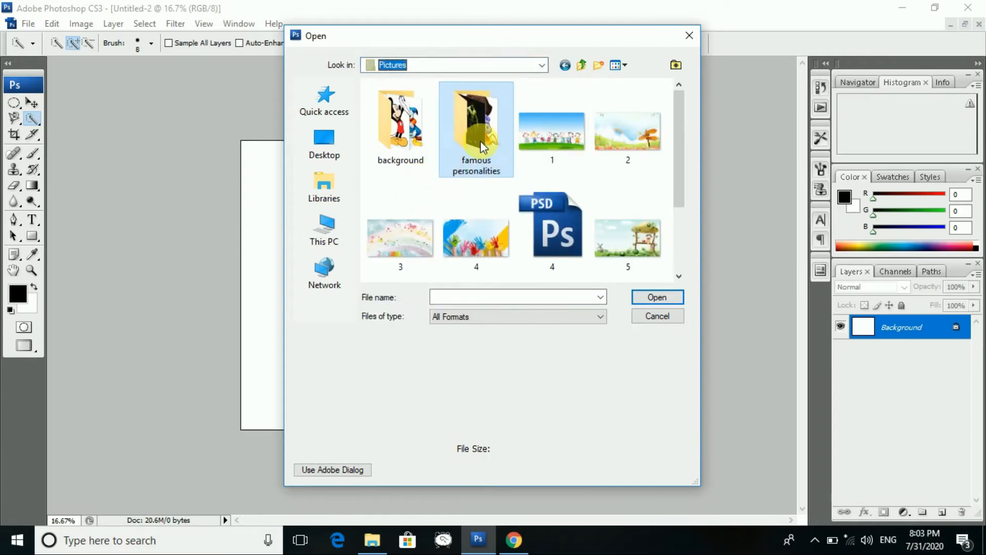
{"action": "double_click", "coordinate": [393, 147]}
{"action": "scroll", "coordinate": [568, 191], "scroll_direction": "down", "scroll_amount": 3}
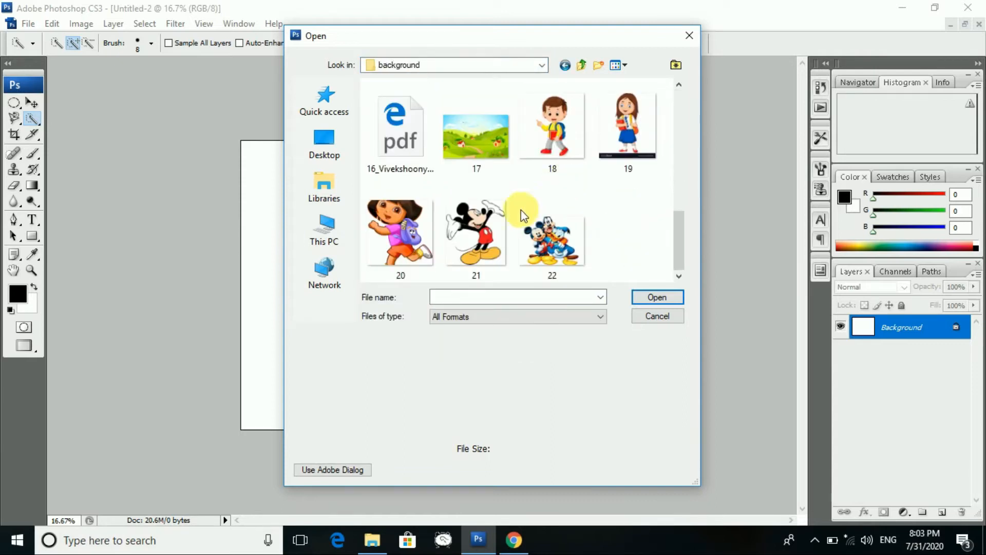
{"action": "left_click", "coordinate": [556, 144]}
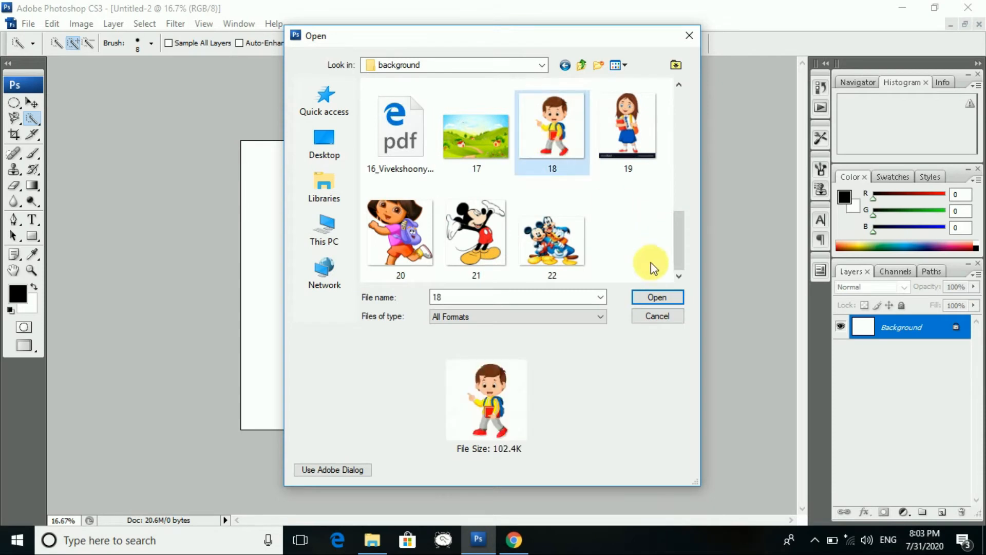
{"action": "left_click", "coordinate": [653, 299]}
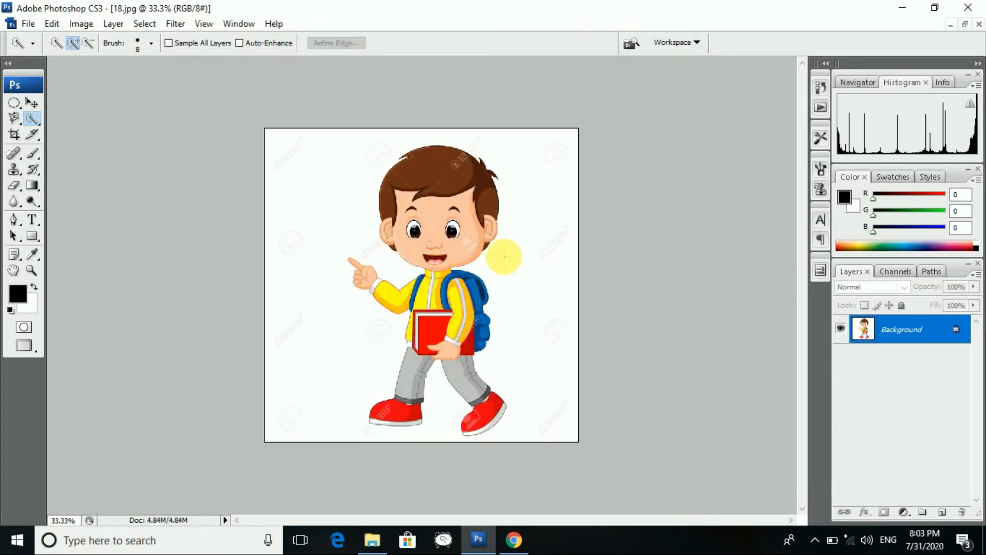
- Draw a rectangular marquee selection framing the boy's head
{"action": "left_click", "coordinate": [21, 109]}
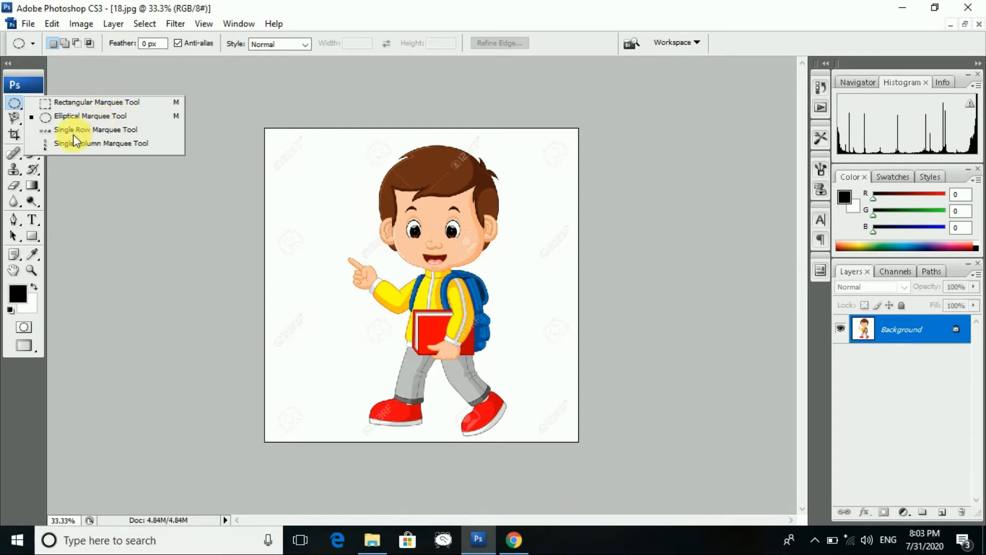
{"action": "left_click", "coordinate": [81, 102]}
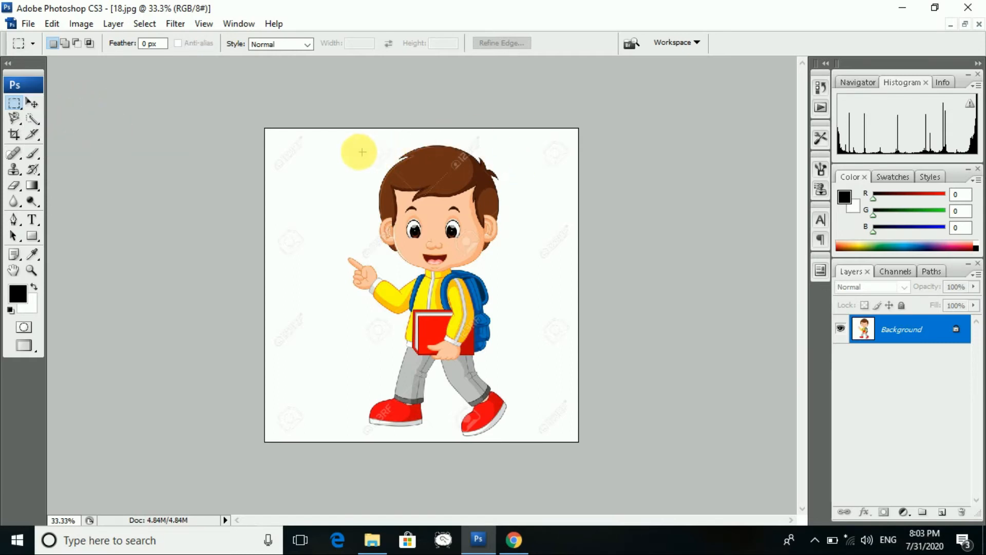
{"action": "left_click_drag", "start_coordinate": [358, 141], "coordinate": [521, 381]}
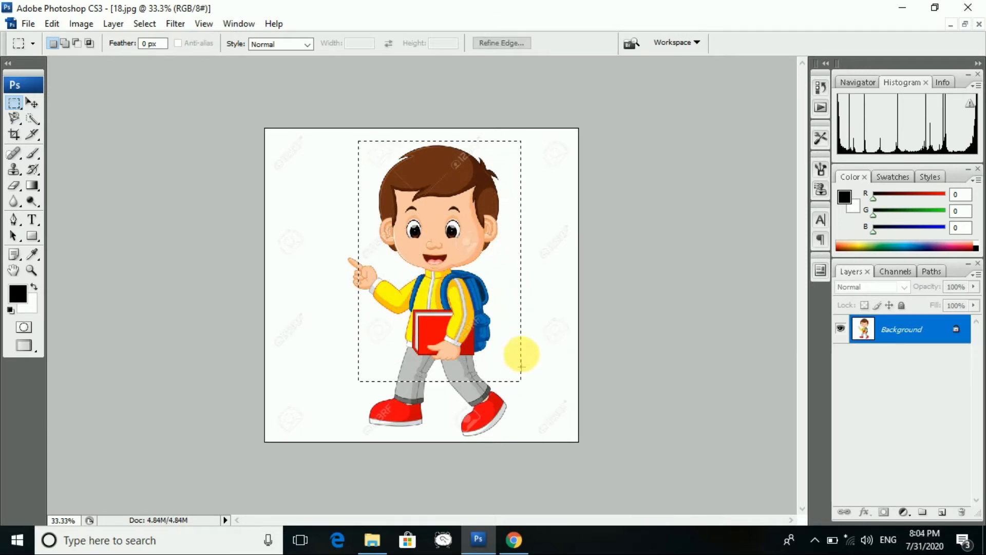
{"action": "left_click", "coordinate": [508, 254]}
{"action": "left_click_drag", "start_coordinate": [358, 149], "coordinate": [510, 272]}
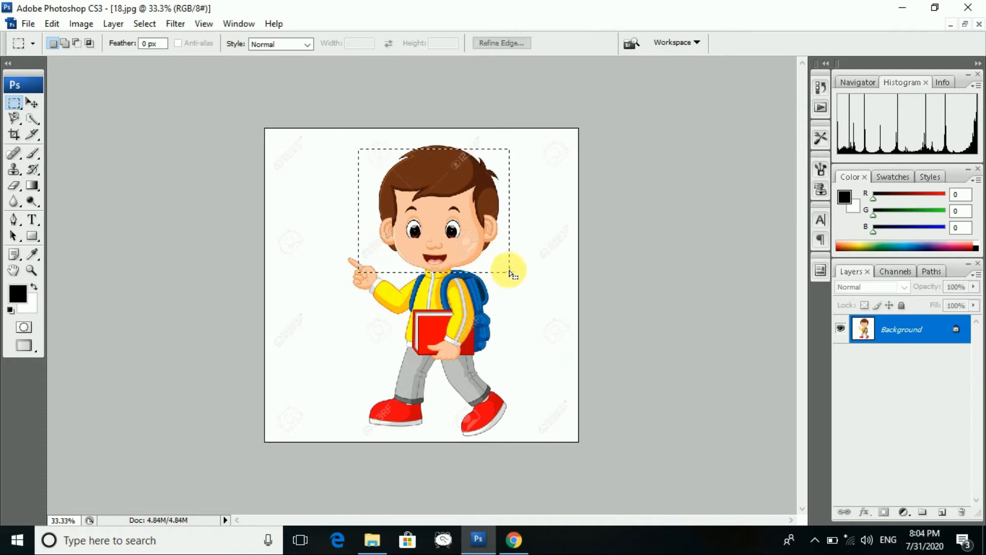
{"action": "mouse_move", "coordinate": [457, 235]}
{"action": "left_mouse_down"}
{"action": "mouse_move", "coordinate": [341, 214]}
{"action": "mouse_move", "coordinate": [519, 237]}
{"action": "mouse_move", "coordinate": [462, 221]}
{"action": "left_mouse_up"}
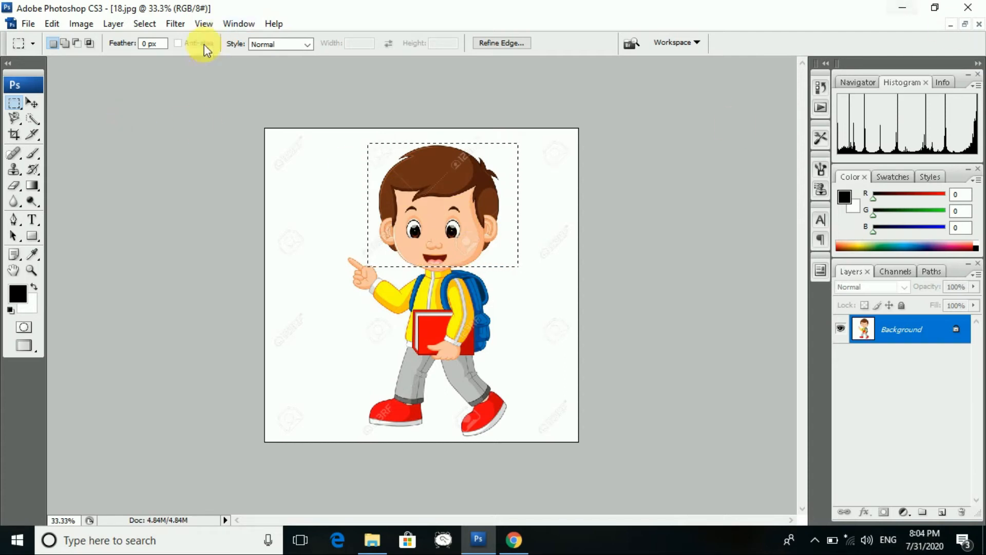
- Move the selected head down-left, then drag it back near its original spot
{"action": "left_click", "coordinate": [32, 104]}
{"action": "left_click_drag", "start_coordinate": [403, 169], "coordinate": [396, 192]}
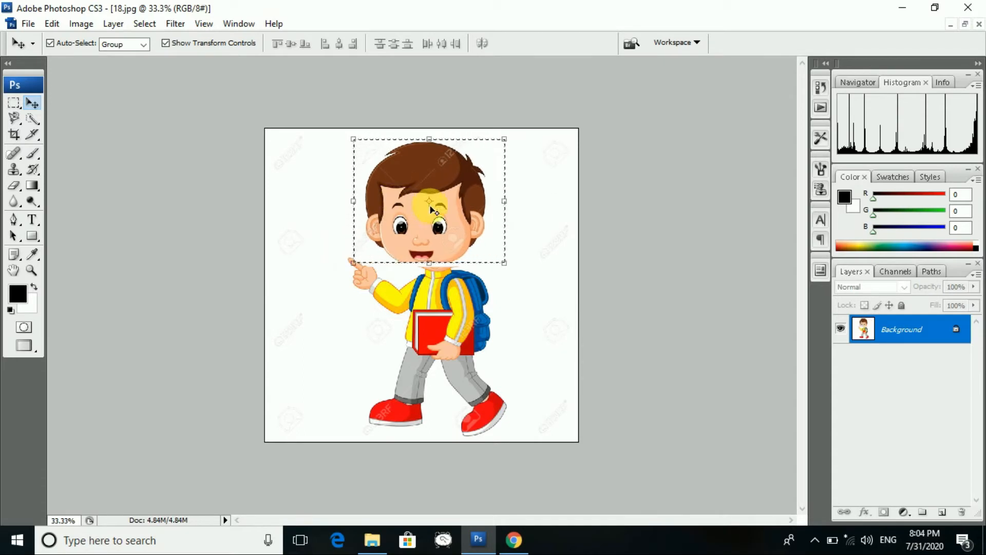
{"action": "left_click_drag", "start_coordinate": [434, 218], "coordinate": [447, 222]}
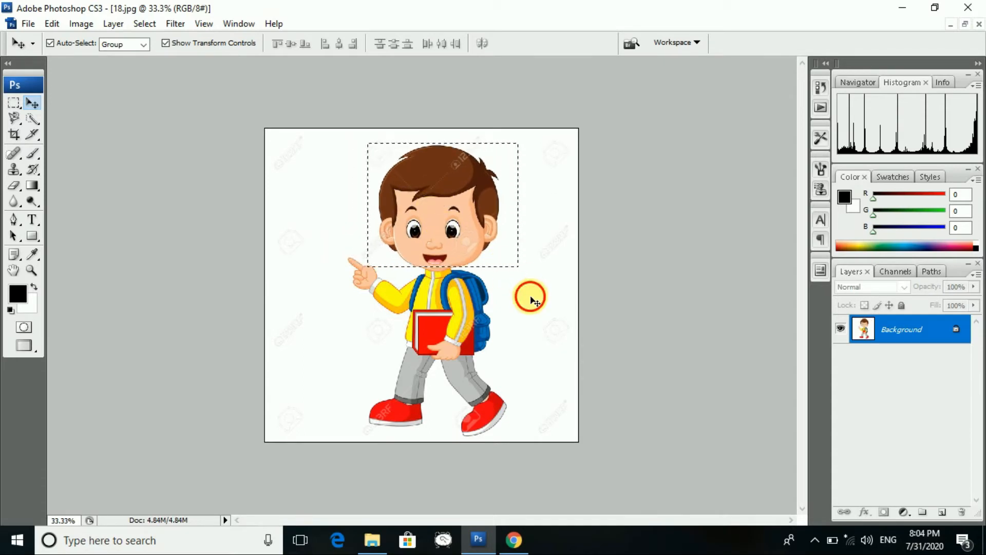
- Switch to the Elliptical Marquee and draw an oval enclosing the boy's head, redrawing once
{"action": "left_click", "coordinate": [17, 107]}
{"action": "left_click_drag", "start_coordinate": [17, 112], "coordinate": [51, 114]}
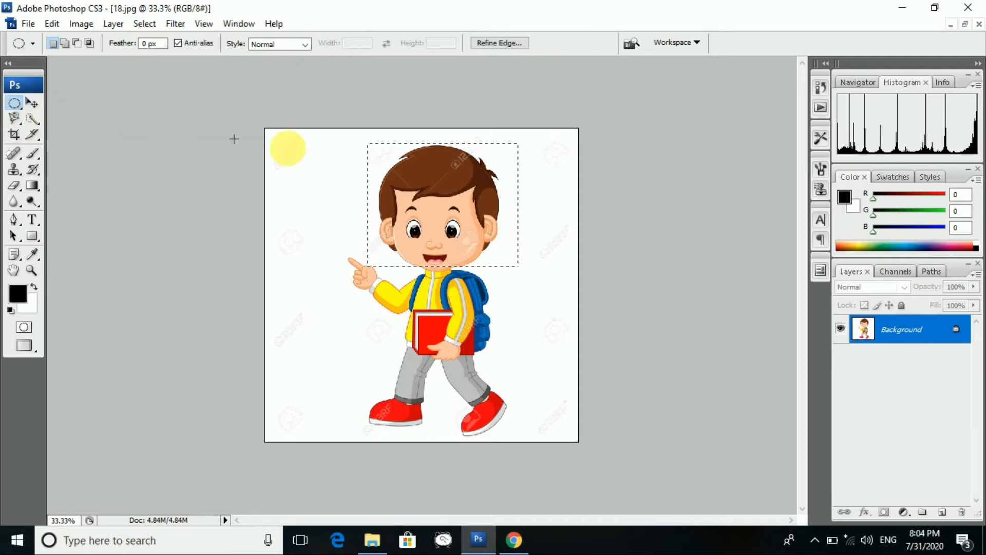
{"action": "left_click", "coordinate": [268, 143]}
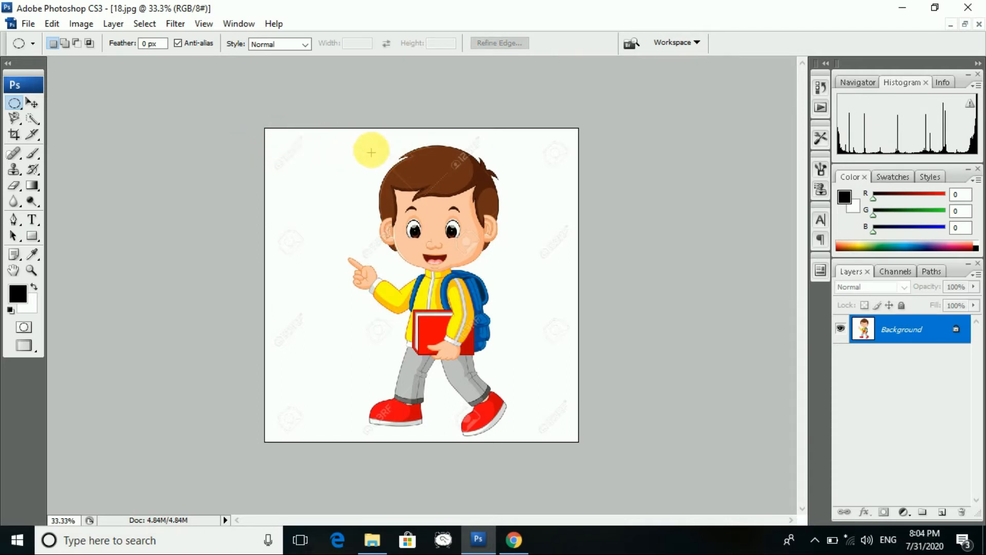
{"action": "left_click_drag", "start_coordinate": [371, 139], "coordinate": [496, 236]}
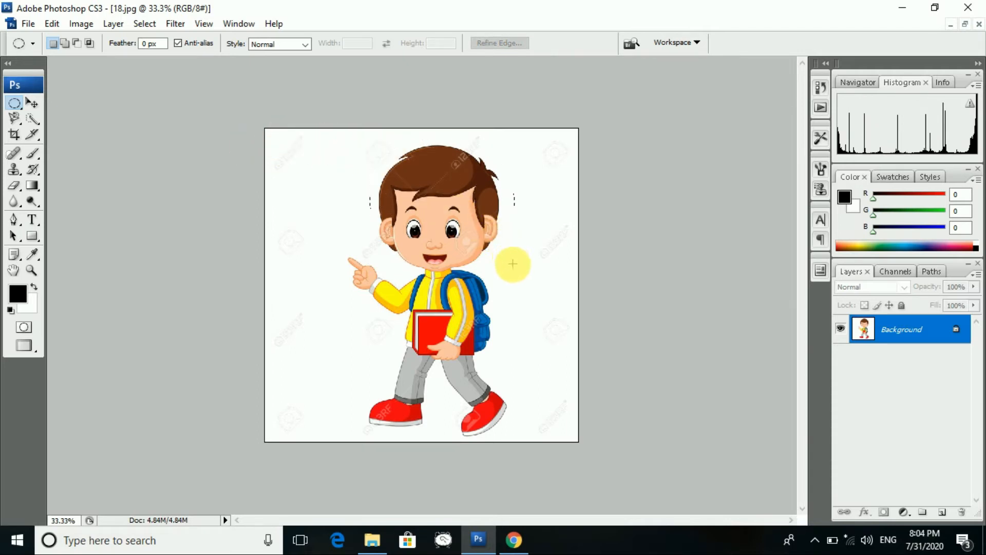
{"action": "left_click_drag", "start_coordinate": [513, 274], "coordinate": [513, 274]}
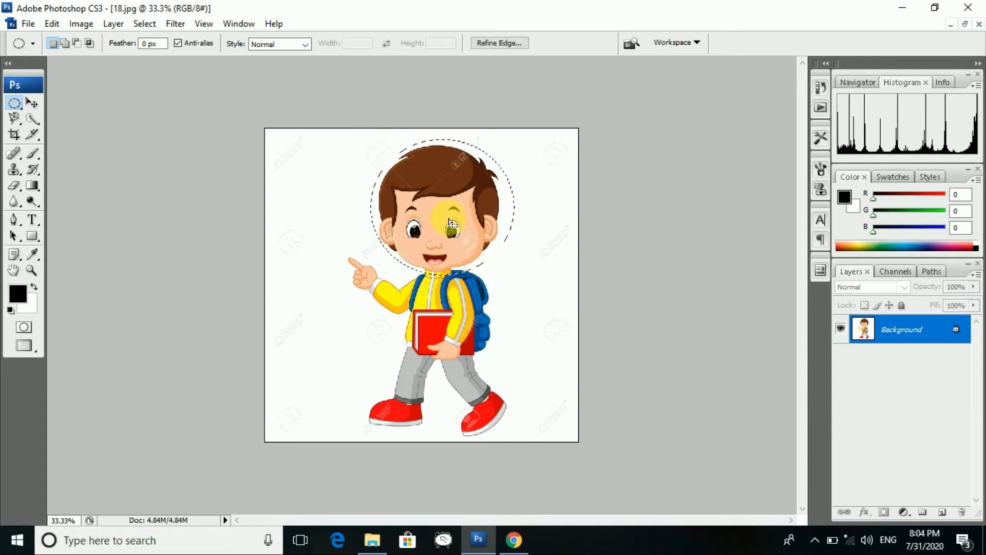
{"action": "left_click", "coordinate": [455, 213]}
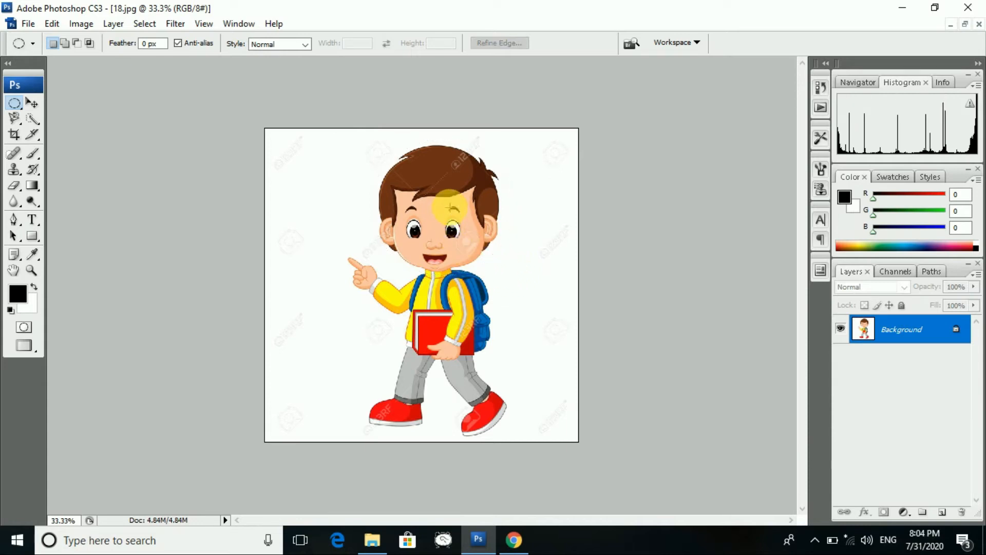
{"action": "left_click_drag", "start_coordinate": [363, 139], "coordinate": [521, 282]}
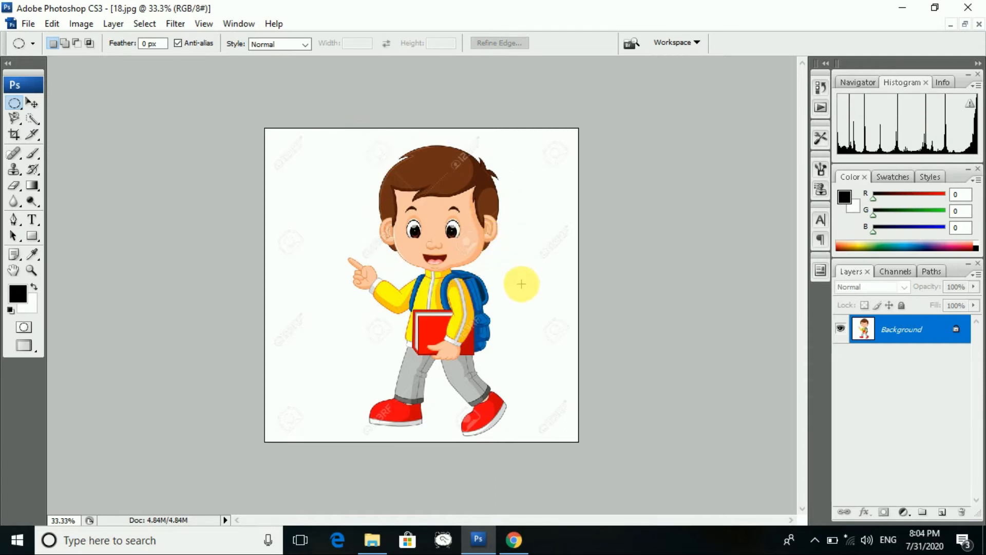
{"action": "left_click", "coordinate": [33, 103]}
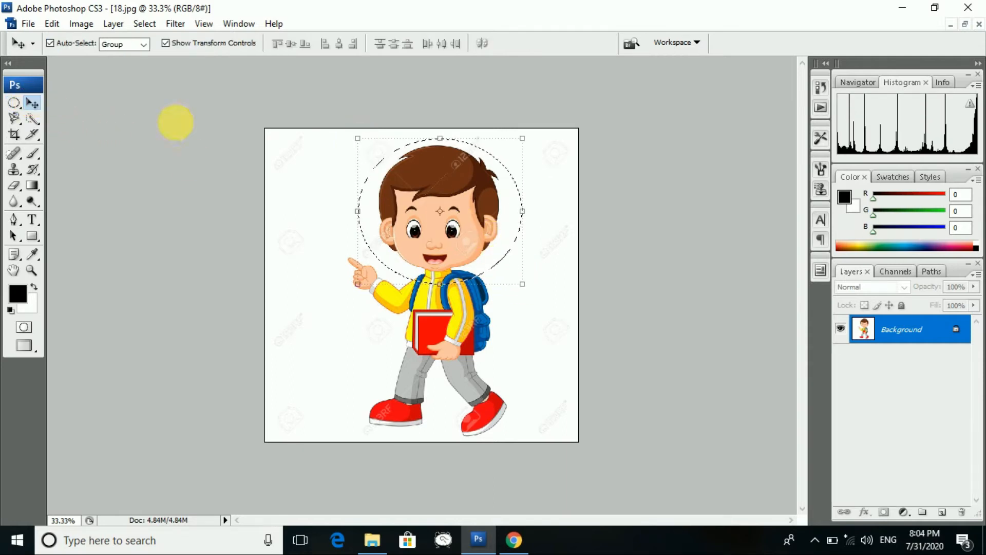
- Drag the head up-left, scale it down to about 47%, and close 18.jpg
{"action": "left_click_drag", "start_coordinate": [418, 194], "coordinate": [352, 169]}
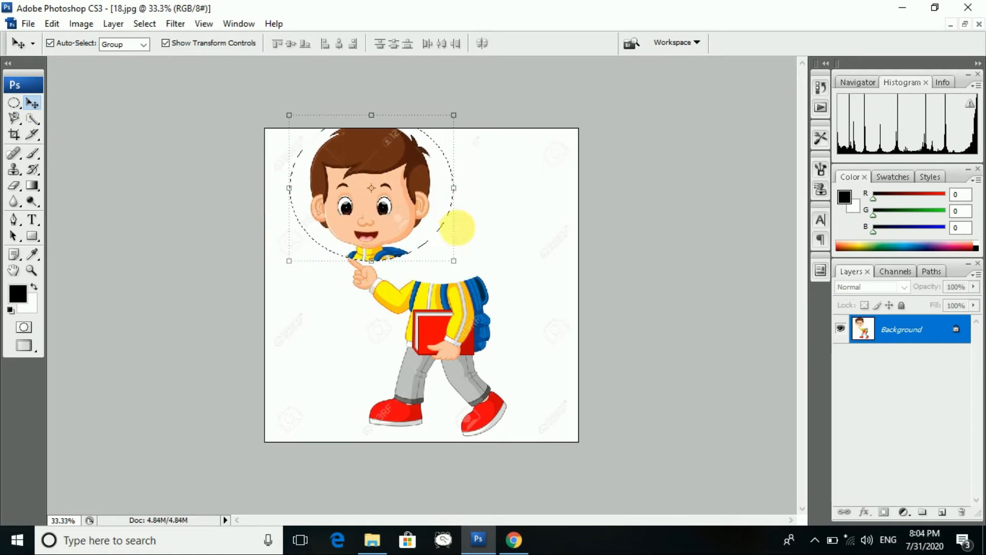
{"action": "left_click_drag", "start_coordinate": [454, 260], "coordinate": [380, 219]}
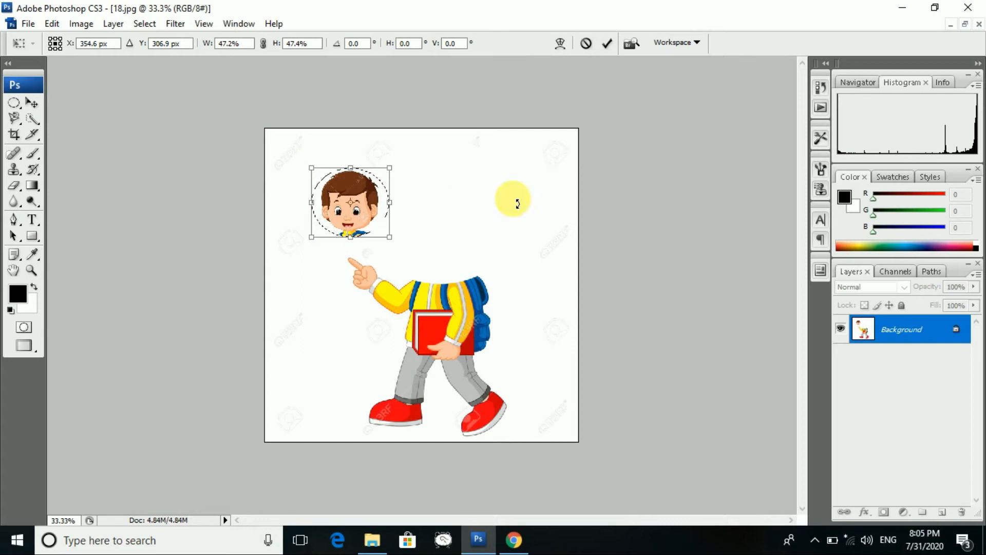
{"action": "left_click", "coordinate": [978, 23]}
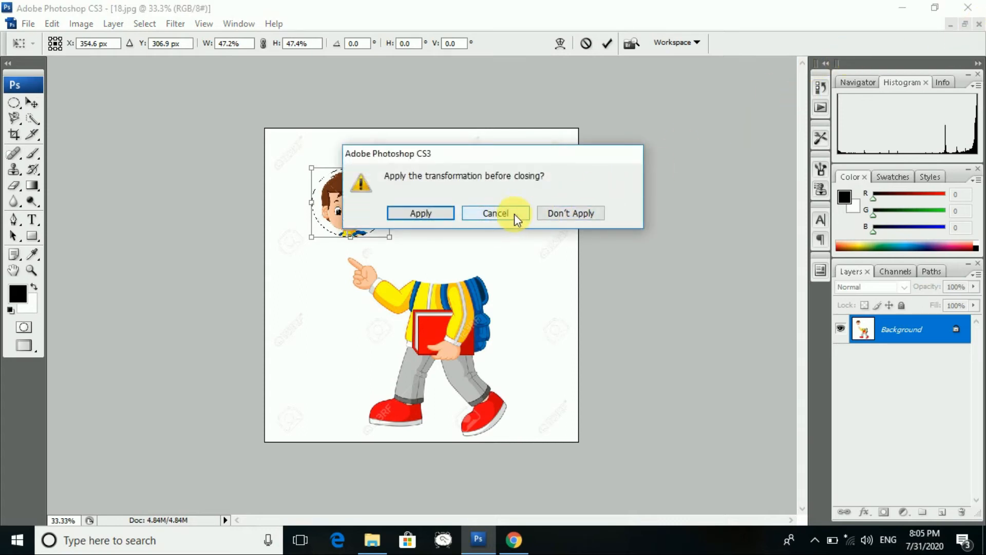
- Close 18.jpg without saving, open schoolgirl image 19, and pick the Elliptical Marquee tool
{"action": "left_click", "coordinate": [553, 213]}
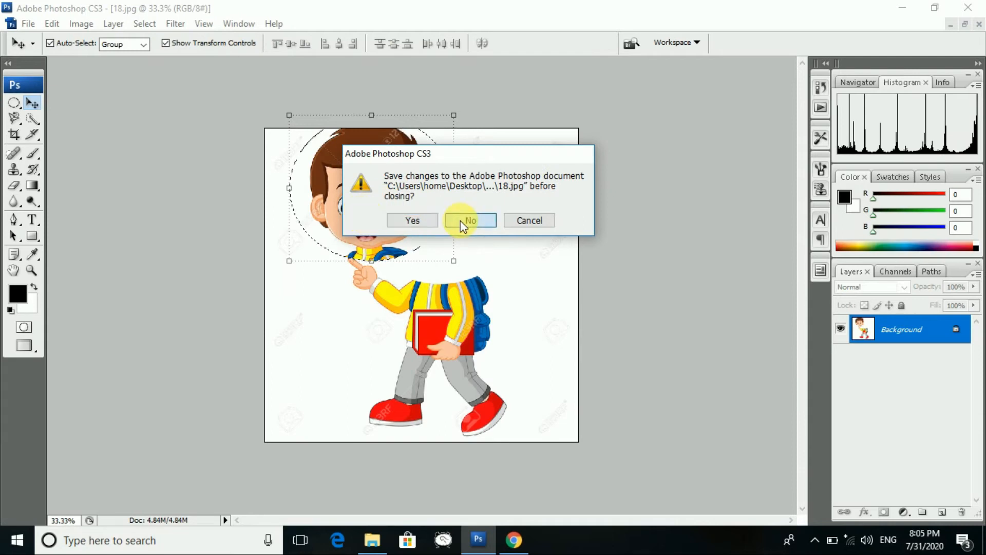
{"action": "left_click", "coordinate": [459, 219]}
{"action": "left_click", "coordinate": [25, 23]}
{"action": "left_click", "coordinate": [41, 52]}
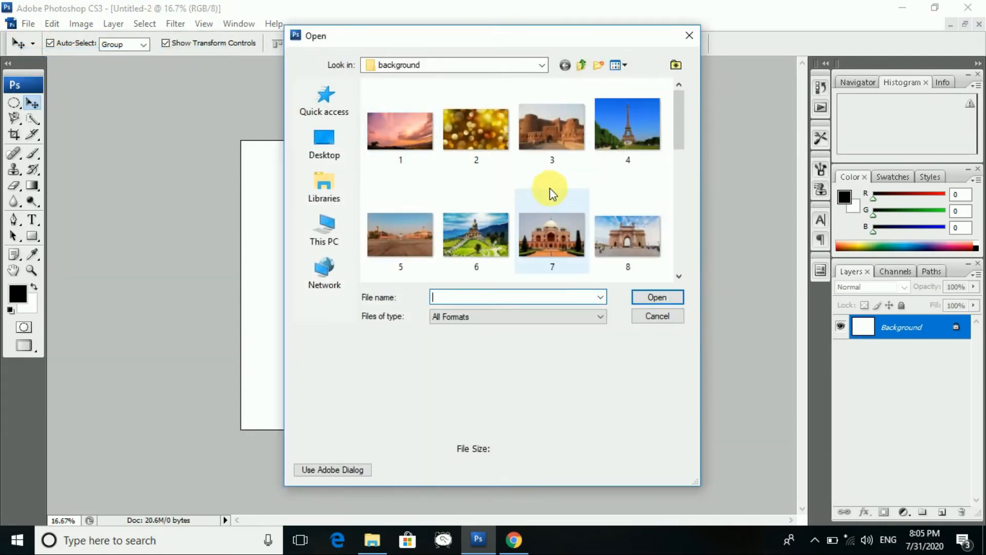
{"action": "scroll", "coordinate": [550, 187], "scroll_direction": "down", "scroll_amount": 5}
{"action": "left_click", "coordinate": [636, 152]}
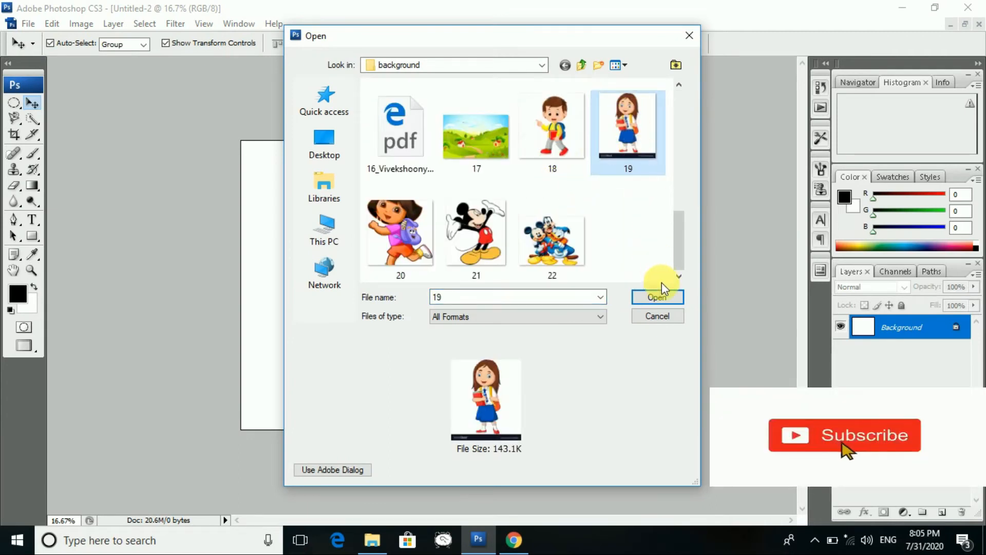
{"action": "left_click", "coordinate": [671, 301]}
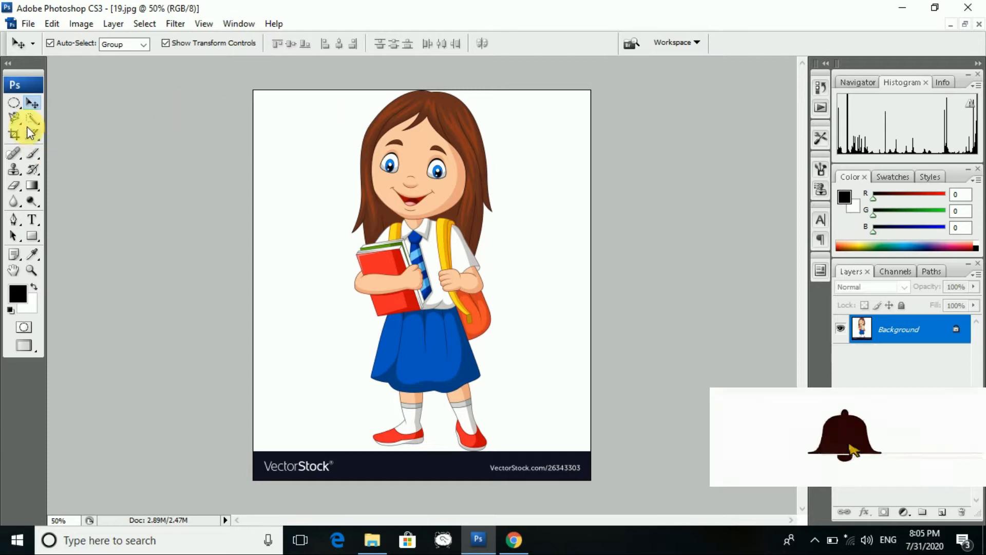
{"action": "left_click", "coordinate": [17, 108]}
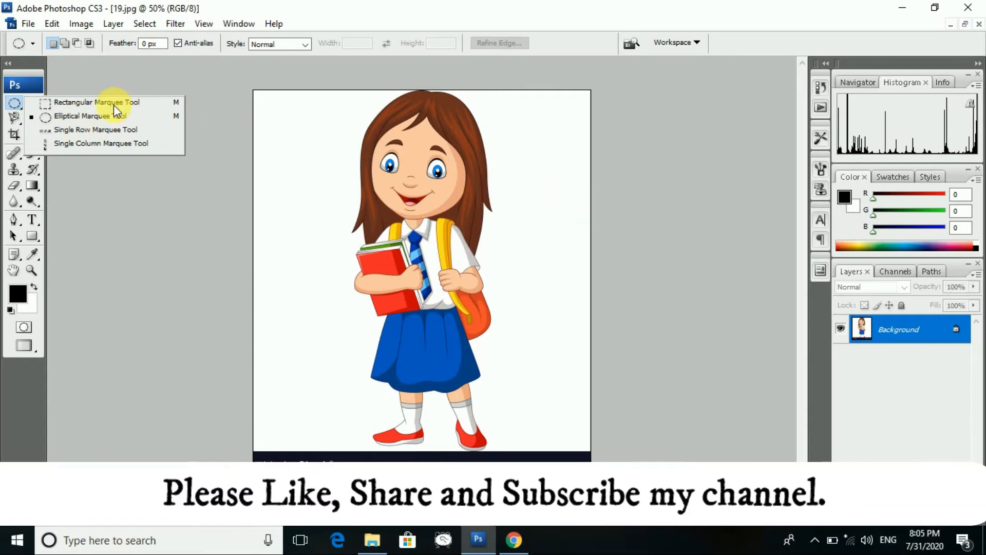
{"action": "left_click", "coordinate": [27, 85]}
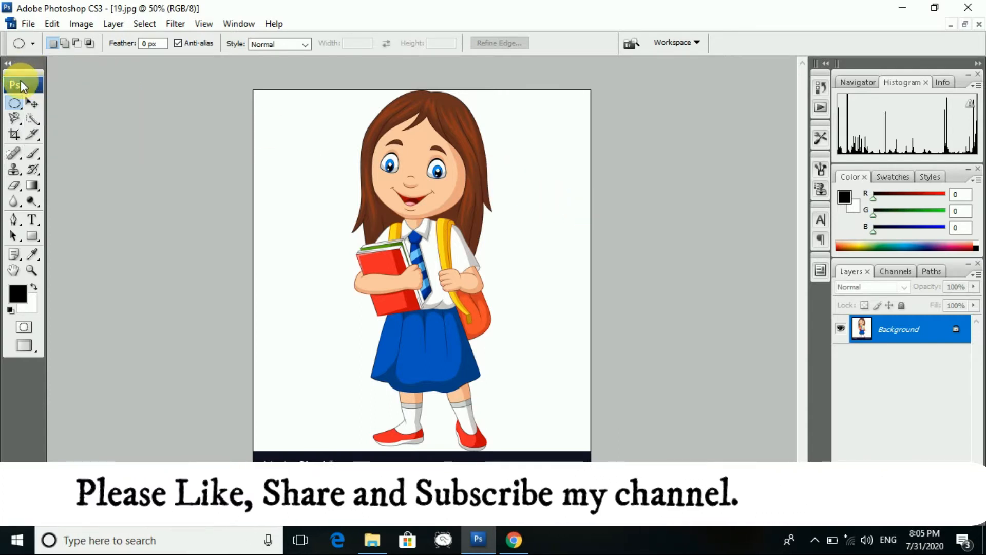
- Open the sky image 15.jpg from the background folder, passing over meadow image 17
{"action": "left_click", "coordinate": [23, 26]}
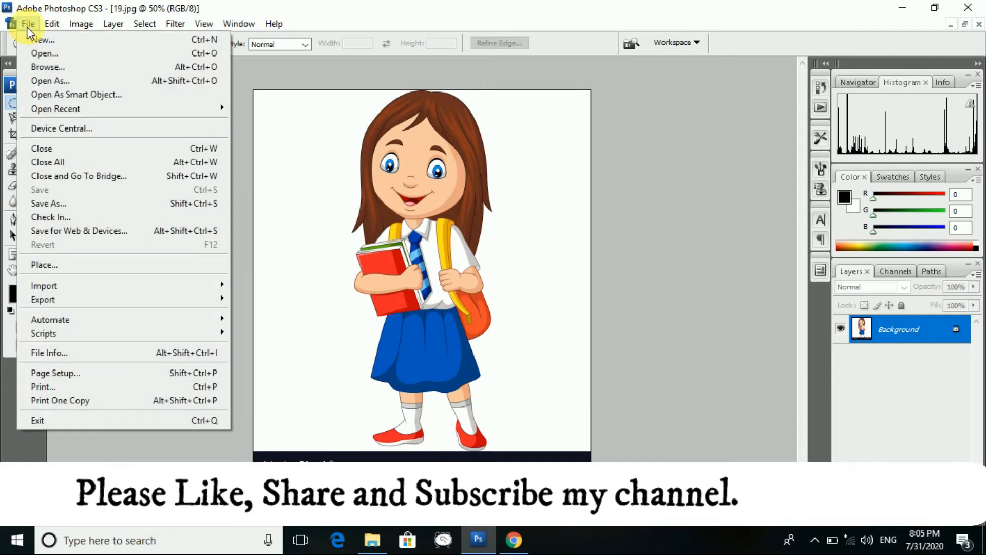
{"action": "left_click", "coordinate": [46, 53]}
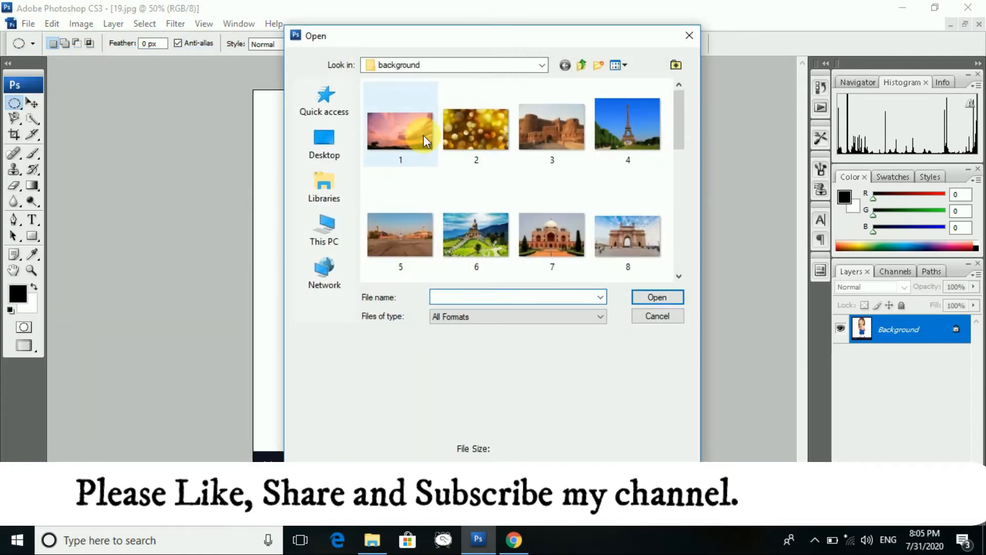
{"action": "scroll", "coordinate": [551, 204], "scroll_direction": "down", "scroll_amount": 3}
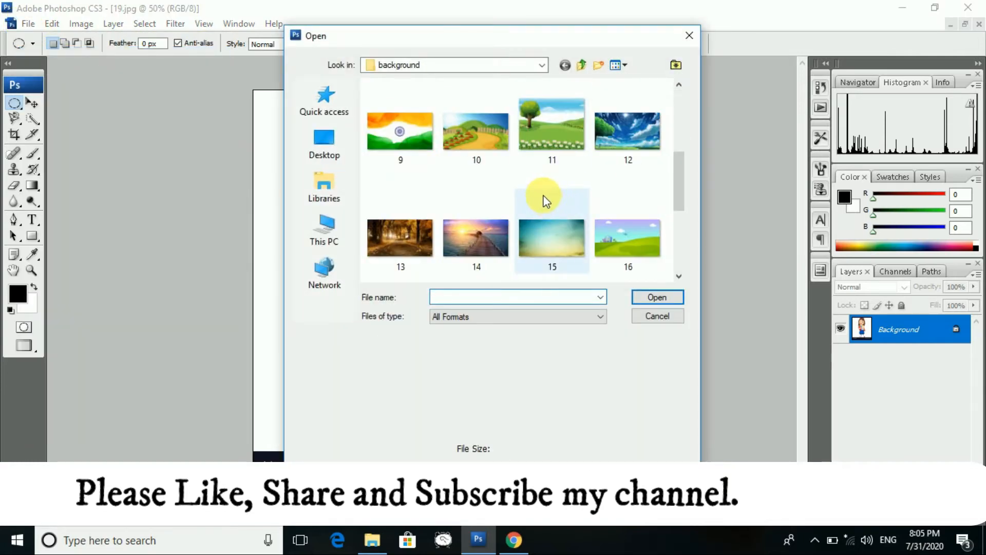
{"action": "scroll", "coordinate": [542, 198], "scroll_direction": "down", "scroll_amount": 3}
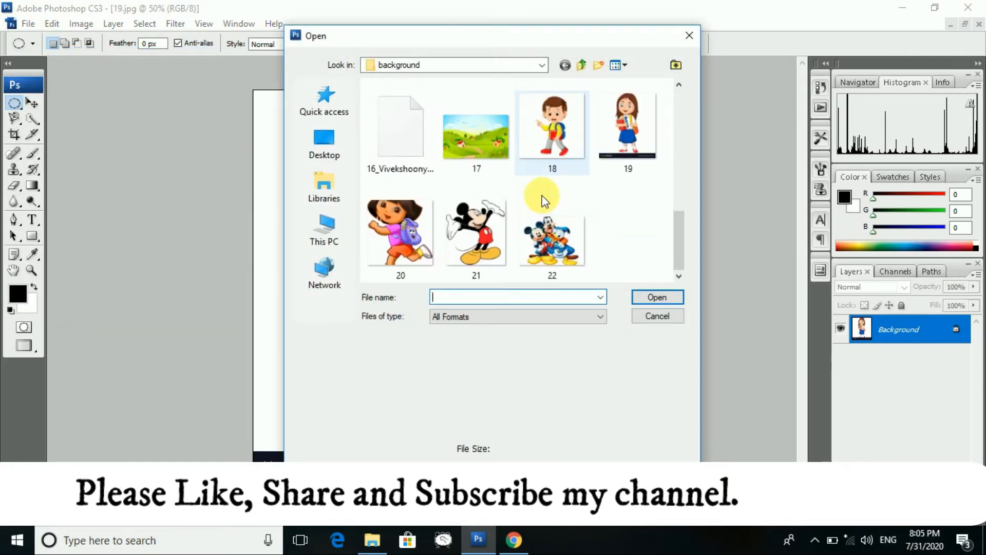
{"action": "left_click", "coordinate": [481, 135]}
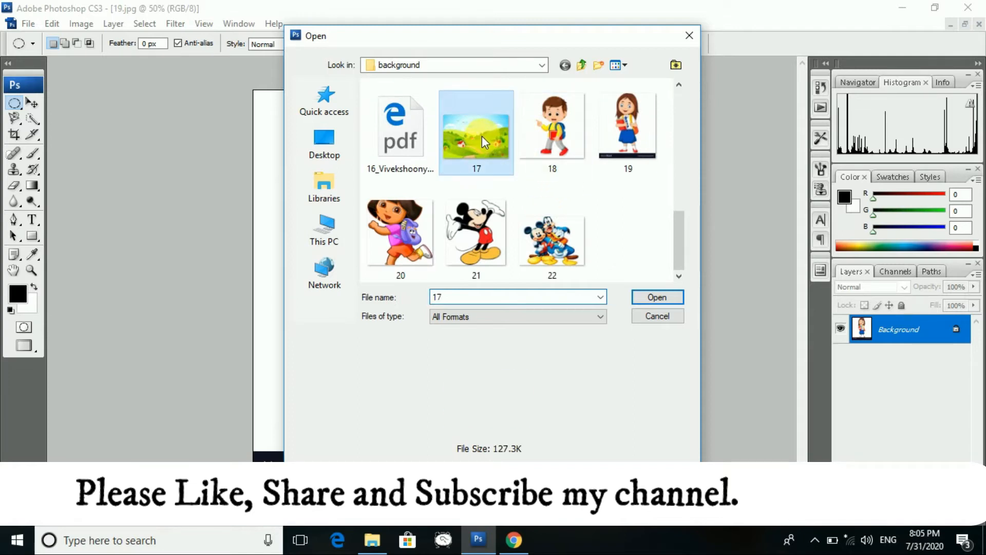
{"action": "scroll", "coordinate": [480, 145], "scroll_direction": "up", "scroll_amount": 5}
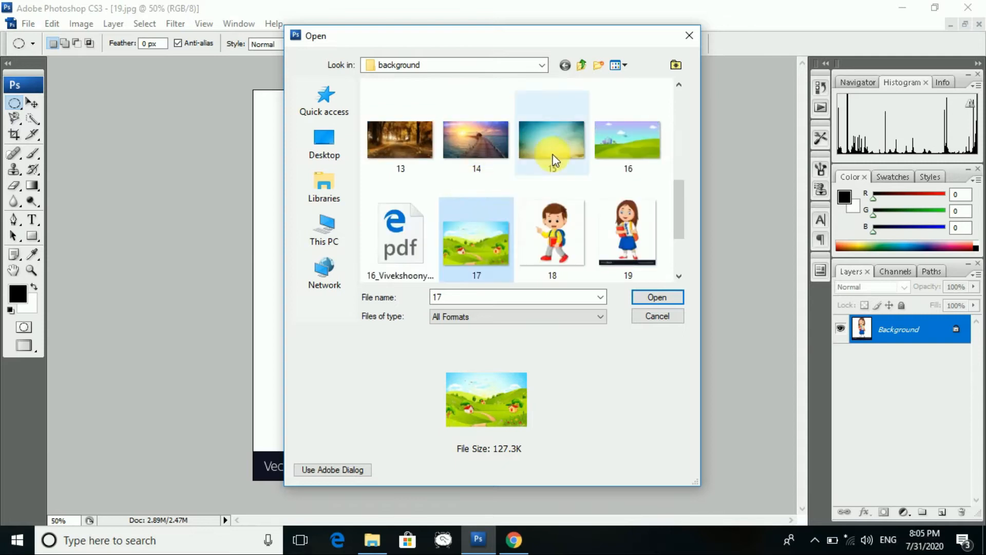
{"action": "left_click", "coordinate": [554, 155]}
{"action": "left_click", "coordinate": [654, 297]}
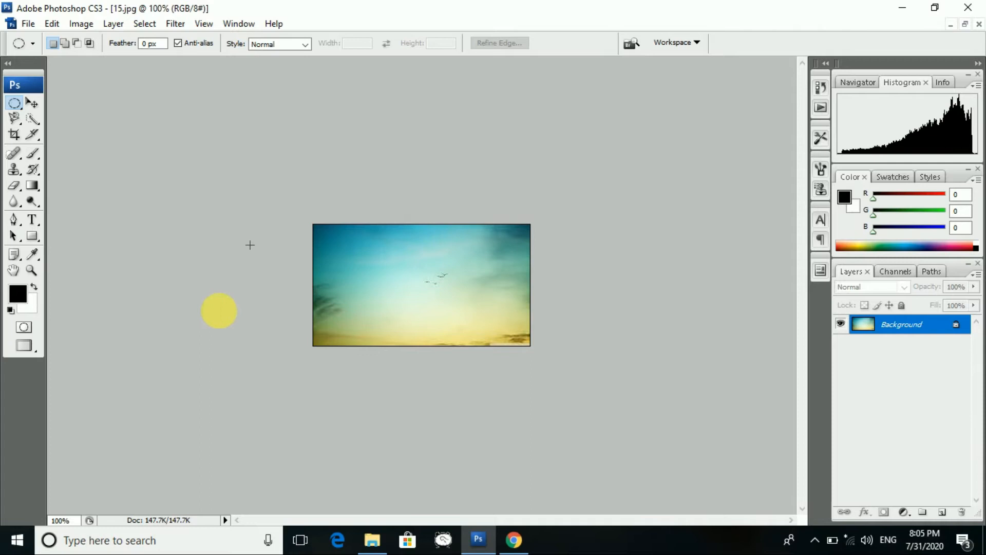
- Zoom the sky to 150%, float the document windows, and close the peach and black documents
{"action": "left_click", "coordinate": [72, 520]}
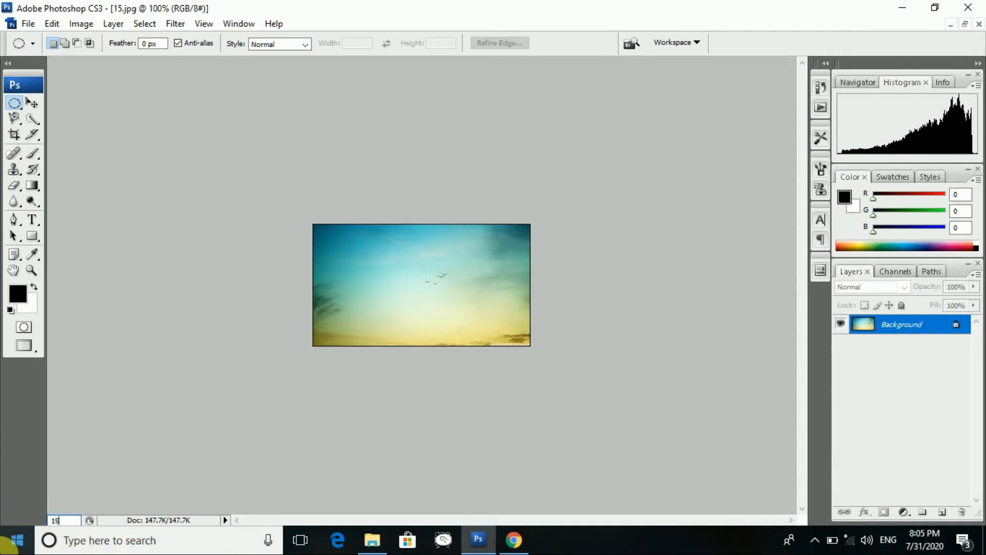
{"action": "key", "text": "Return"}
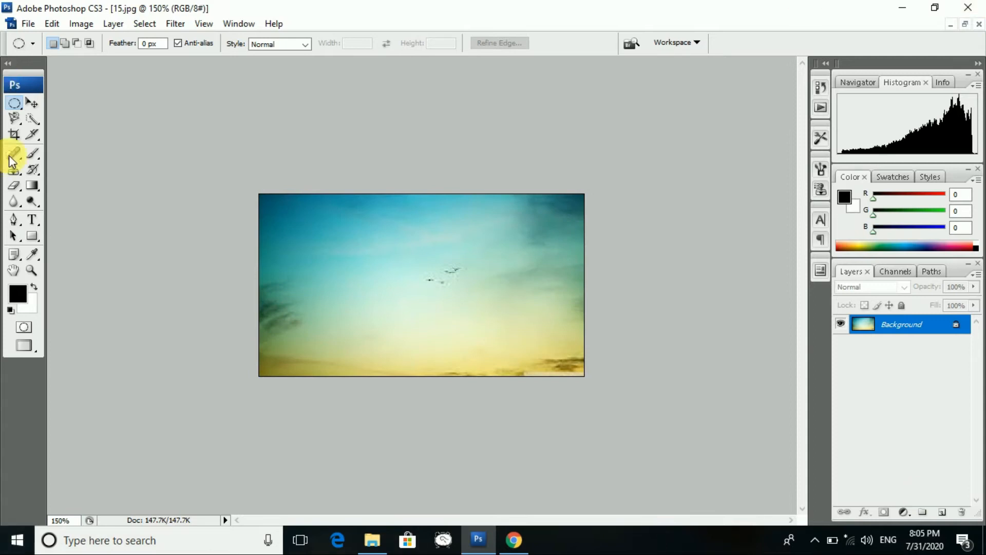
{"action": "left_click", "coordinate": [966, 25]}
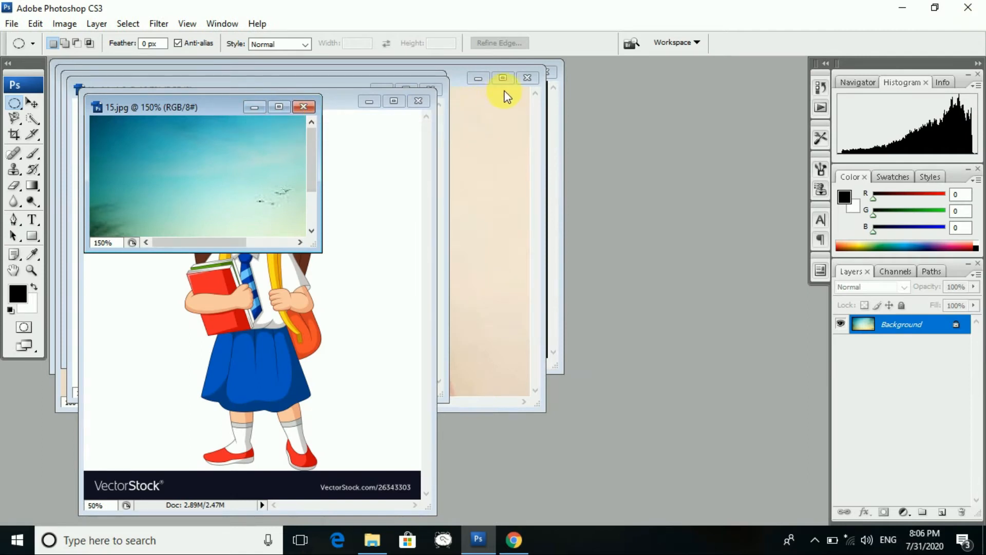
{"action": "left_click", "coordinate": [526, 79]}
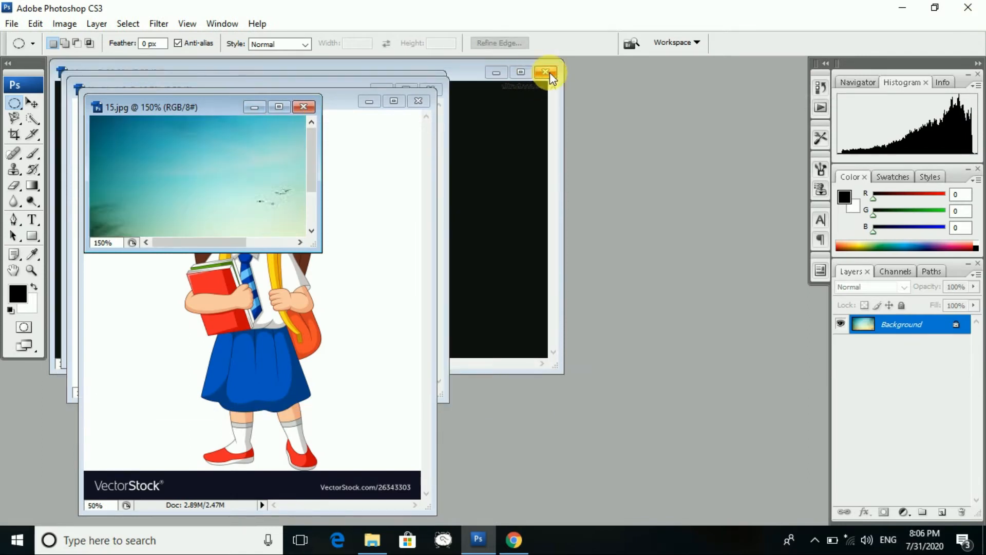
{"action": "left_click", "coordinate": [549, 75]}
- Close blank Untitled-2 and Untitled-1, arranging 19.jpg and 15.jpg in separate windows
{"action": "left_click_drag", "start_coordinate": [219, 112], "coordinate": [650, 128]}
{"action": "left_click_drag", "start_coordinate": [341, 99], "coordinate": [418, 182]}
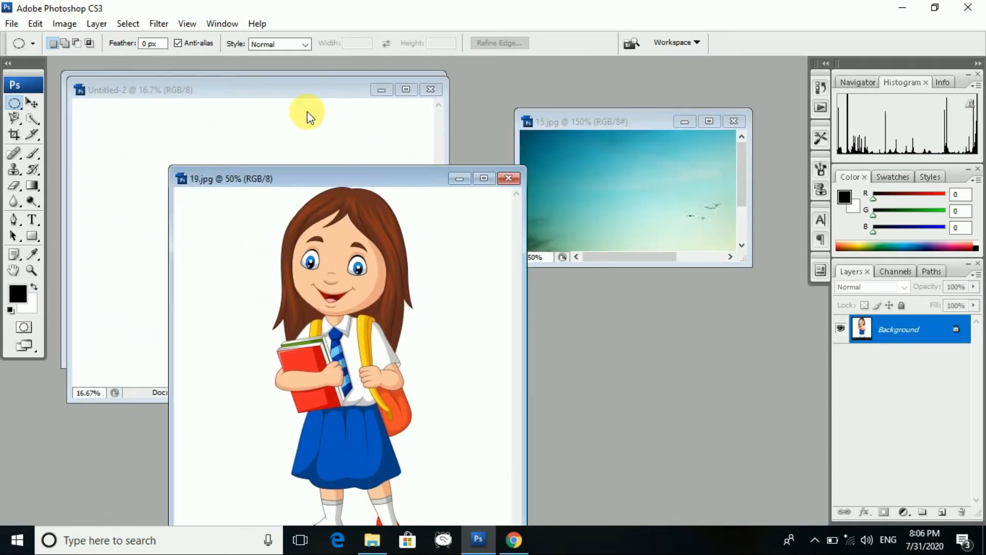
{"action": "left_click", "coordinate": [288, 108]}
{"action": "left_click_drag", "start_coordinate": [348, 89], "coordinate": [378, 137]}
{"action": "left_click", "coordinate": [460, 138]}
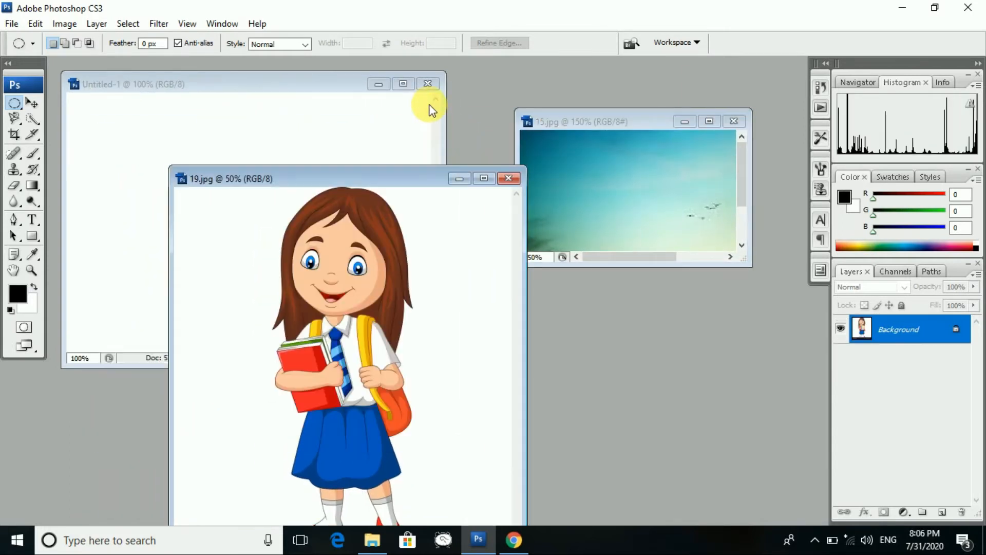
{"action": "left_click", "coordinate": [428, 85]}
{"action": "left_click_drag", "start_coordinate": [359, 178], "coordinate": [314, 85]}
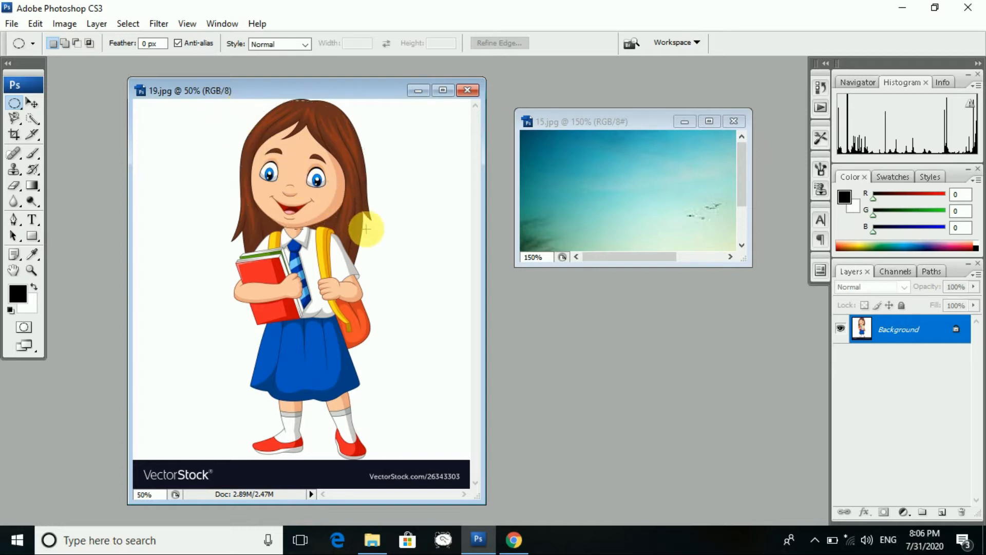
- Select an oval around the girl's head and enlarge and reposition the sky image window
{"action": "left_click_drag", "start_coordinate": [368, 231], "coordinate": [368, 231]}
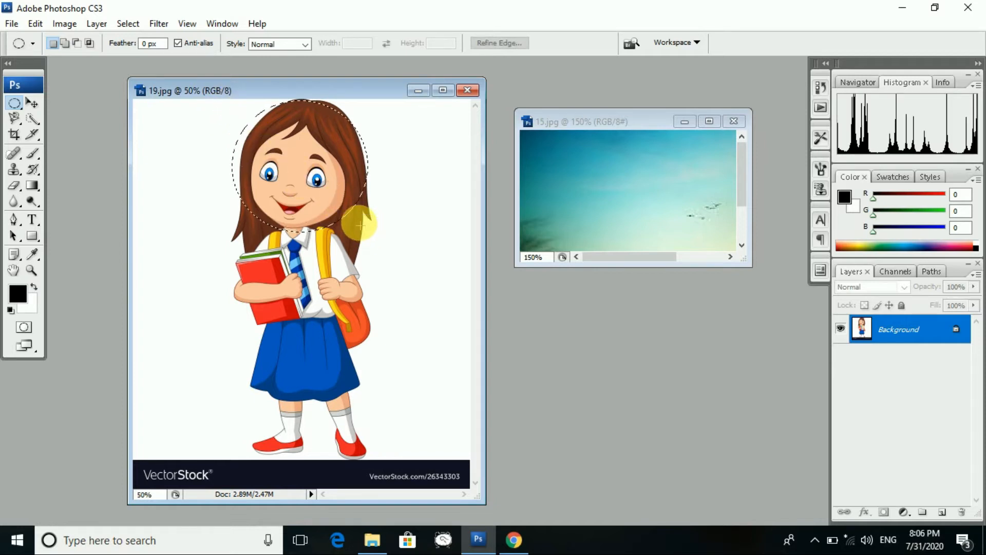
{"action": "left_click", "coordinate": [31, 103]}
{"action": "mouse_move", "coordinate": [307, 162]}
{"action": "left_mouse_down"}
{"action": "mouse_move", "coordinate": [640, 176]}
{"action": "mouse_move", "coordinate": [303, 161]}
{"action": "mouse_move", "coordinate": [323, 160]}
{"action": "left_mouse_up"}
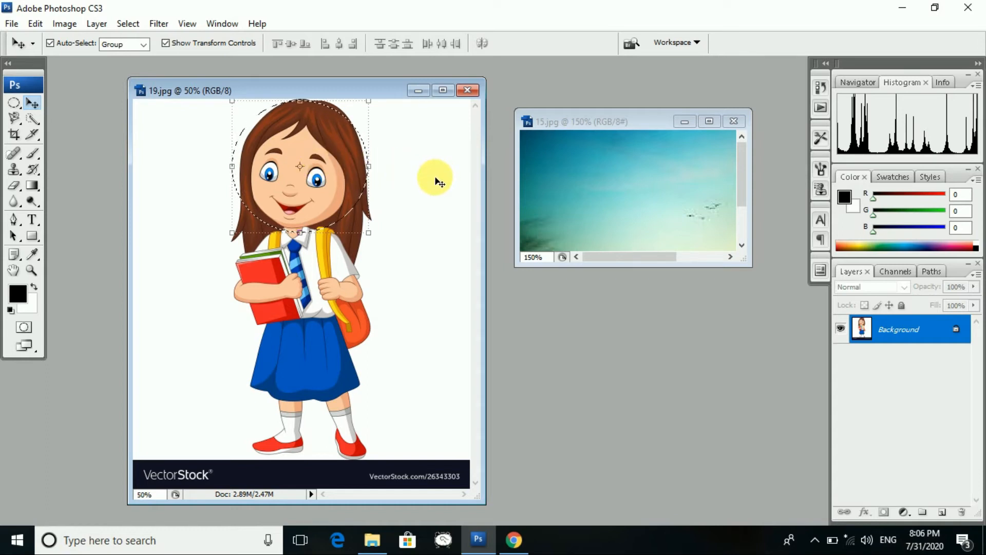
{"action": "left_click_drag", "start_coordinate": [693, 267], "coordinate": [728, 431]}
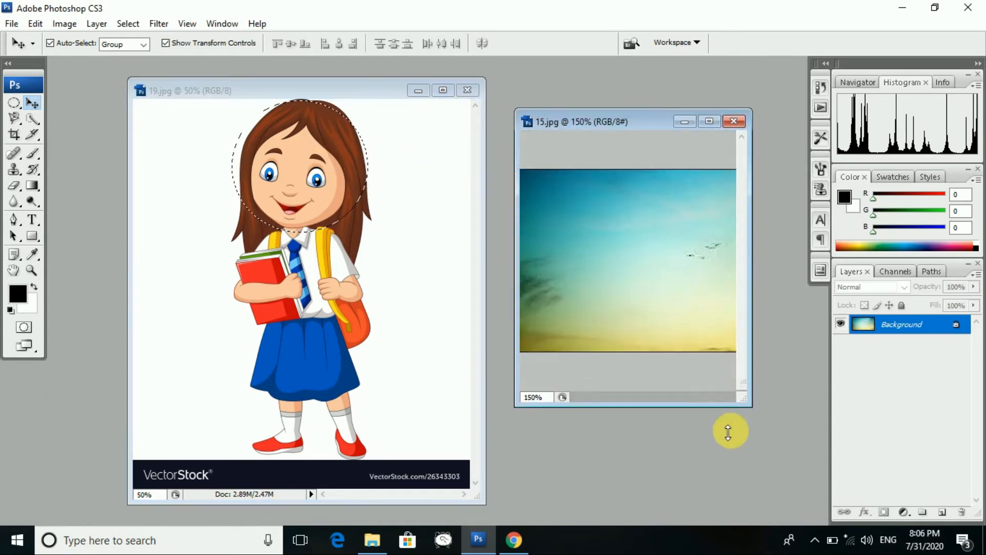
{"action": "left_click_drag", "start_coordinate": [758, 303], "coordinate": [829, 303]}
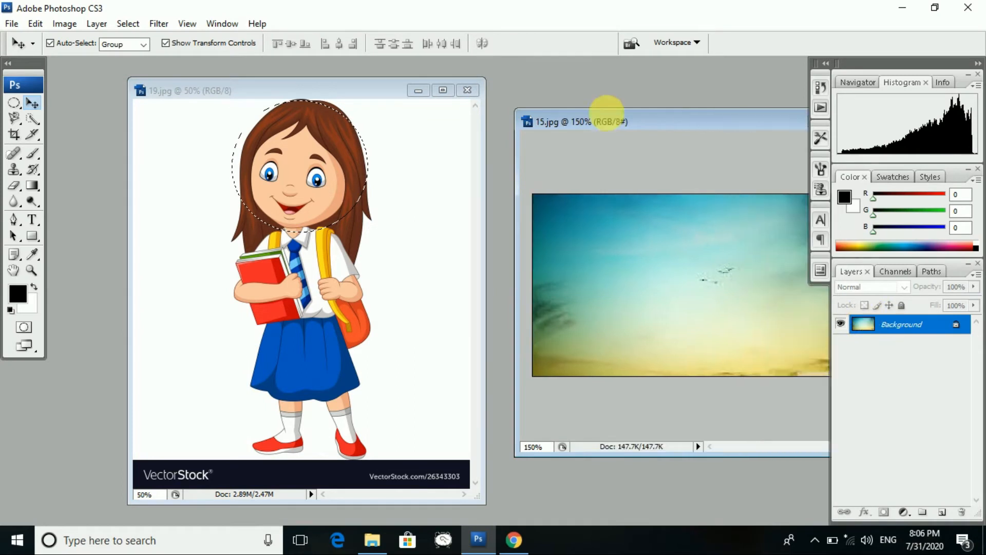
{"action": "left_click_drag", "start_coordinate": [616, 122], "coordinate": [452, 70]}
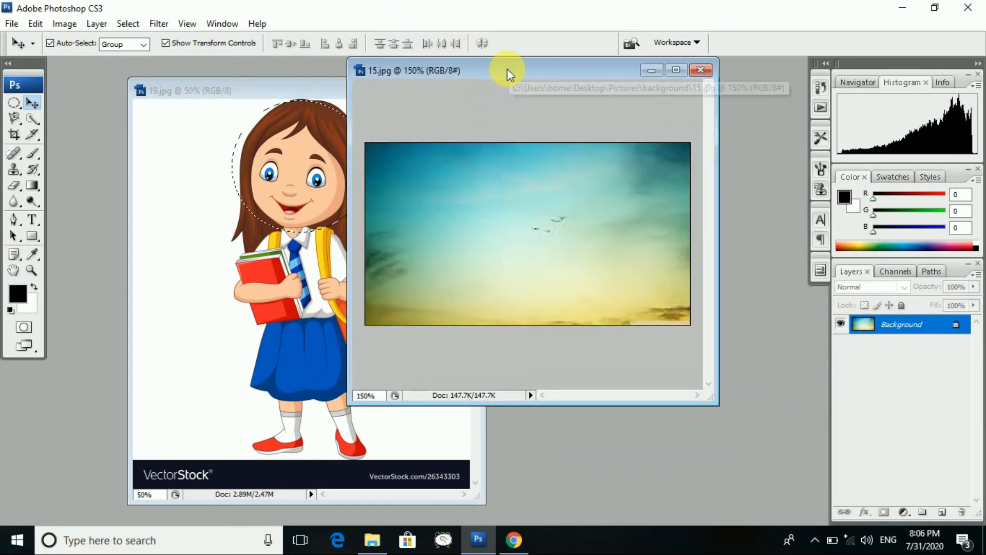
{"action": "left_click_drag", "start_coordinate": [507, 69], "coordinate": [487, 76]}
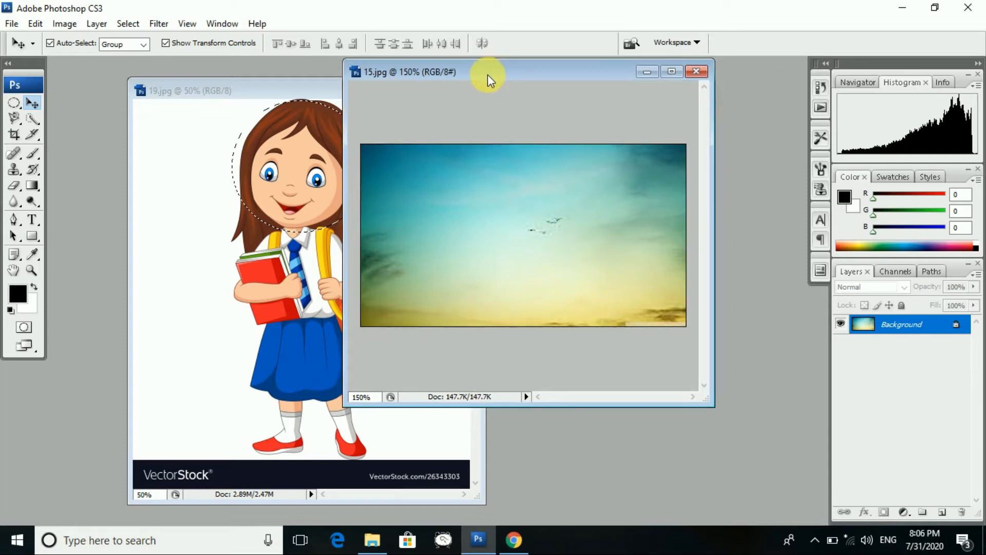
- Paste the head into the sky image, shrink it to about a quarter and place it top-left
{"action": "key", "text": "ctrl+v"}
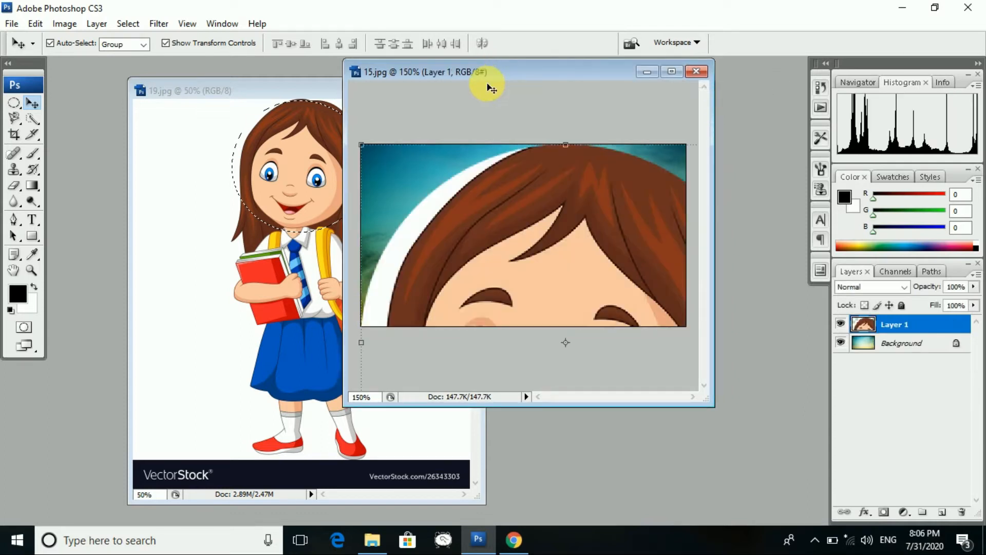
{"action": "left_click_drag", "start_coordinate": [362, 145], "coordinate": [391, 186]}
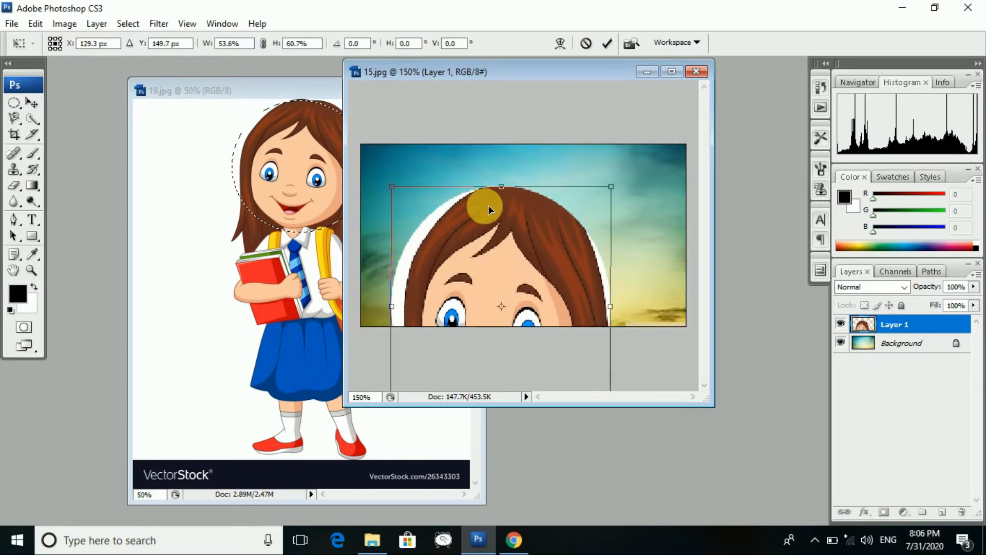
{"action": "left_click_drag", "start_coordinate": [502, 187], "coordinate": [508, 280]}
{"action": "left_click_drag", "start_coordinate": [520, 321], "coordinate": [506, 190]}
{"action": "left_click_drag", "start_coordinate": [596, 294], "coordinate": [470, 217]}
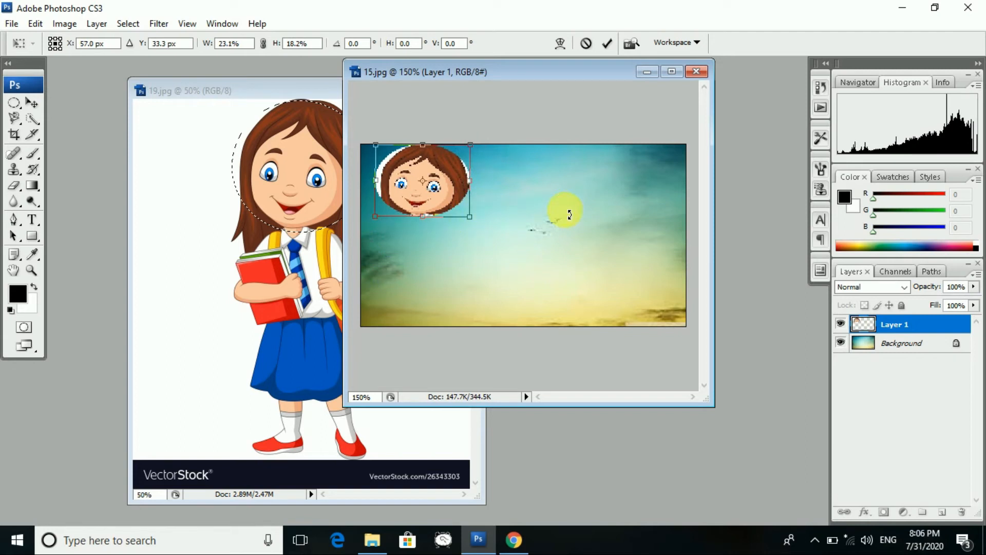
{"action": "left_click", "coordinate": [34, 104]}
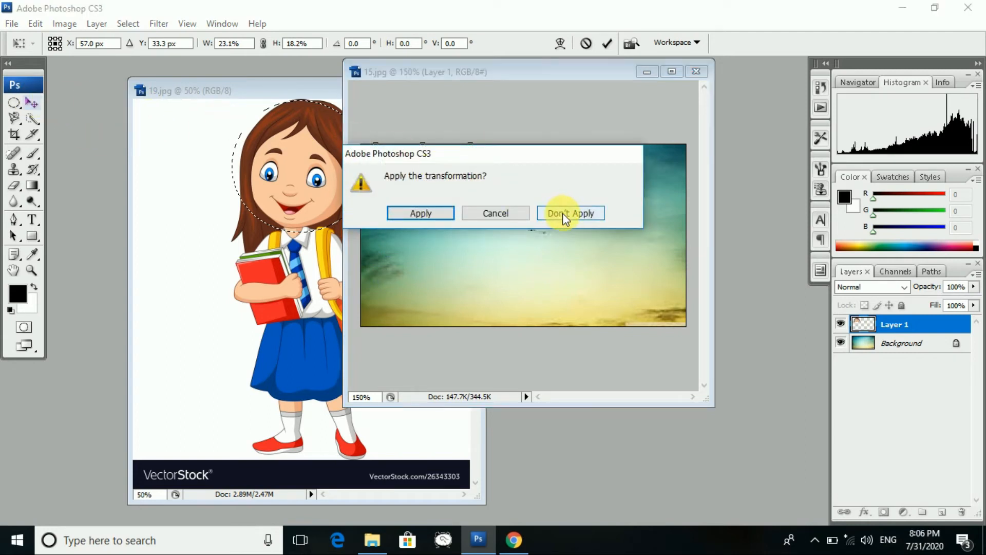
{"action": "left_click", "coordinate": [420, 213]}
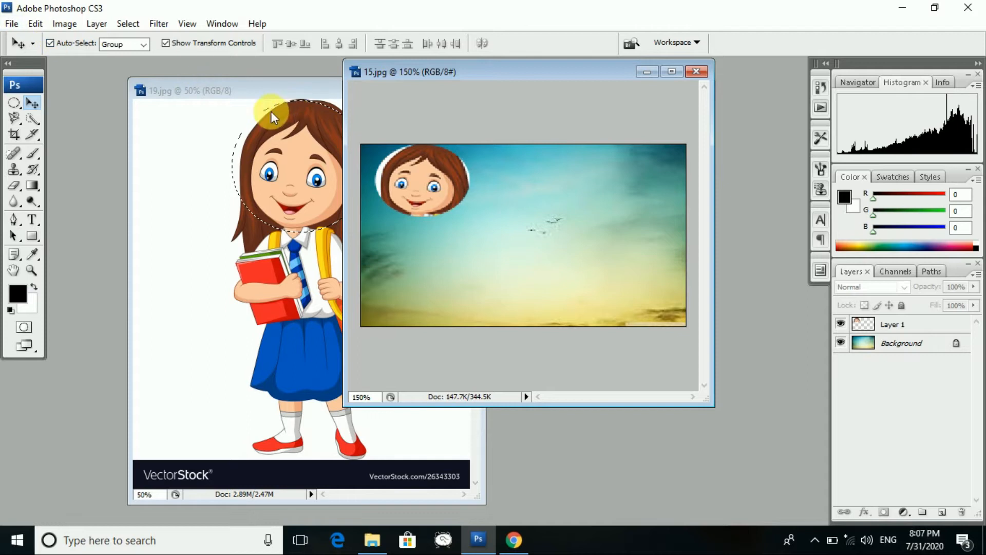
{"action": "left_click_drag", "start_coordinate": [258, 96], "coordinate": [151, 156]}
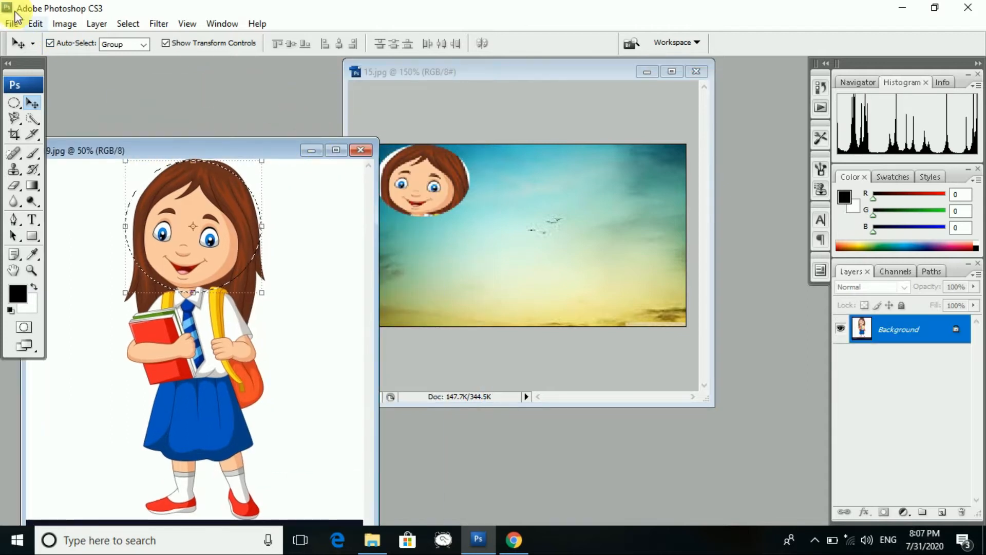
- Open picture 18.jpg of the boy with a backpack
{"action": "left_click", "coordinate": [10, 22]}
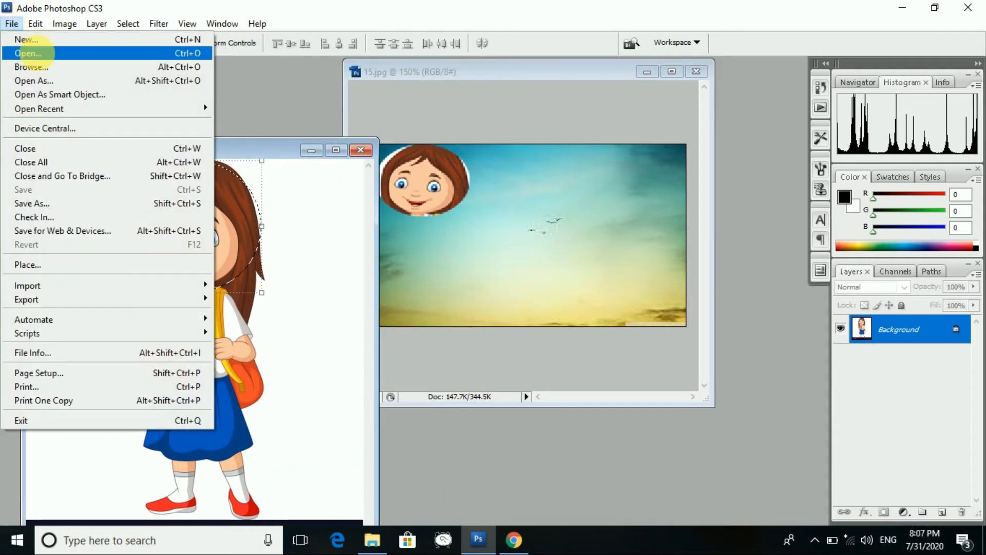
{"action": "left_click", "coordinate": [32, 49]}
{"action": "scroll", "coordinate": [623, 236], "scroll_direction": "down", "scroll_amount": 5}
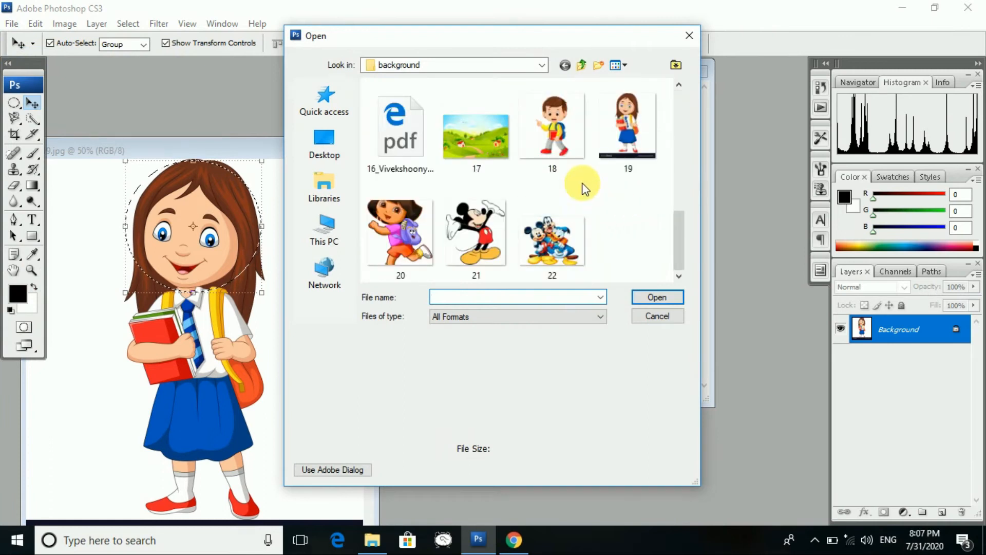
{"action": "left_click", "coordinate": [556, 123]}
{"action": "left_click", "coordinate": [655, 297]}
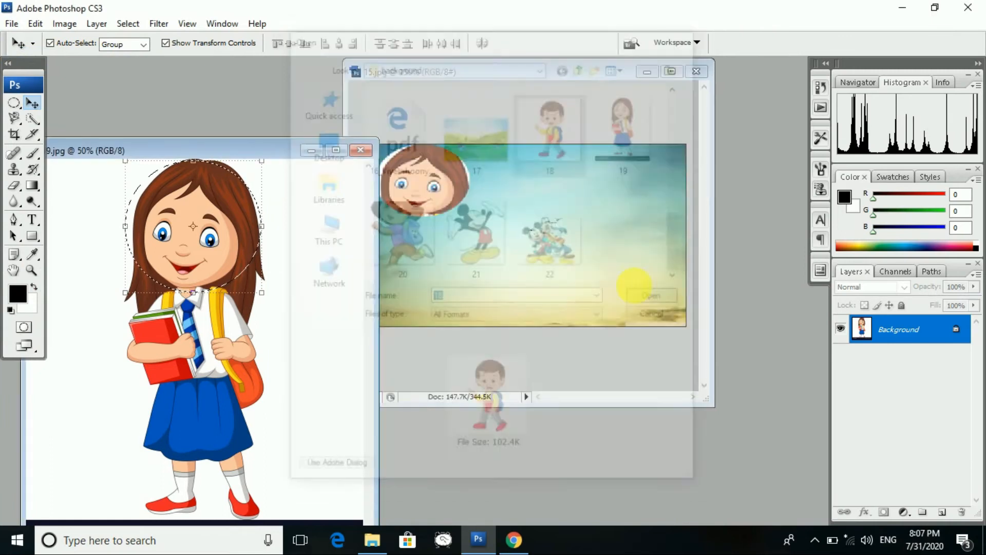
- Draw a rectangular selection tightly around the boy's head, then return to 15.jpg
{"action": "left_click", "coordinate": [19, 109]}
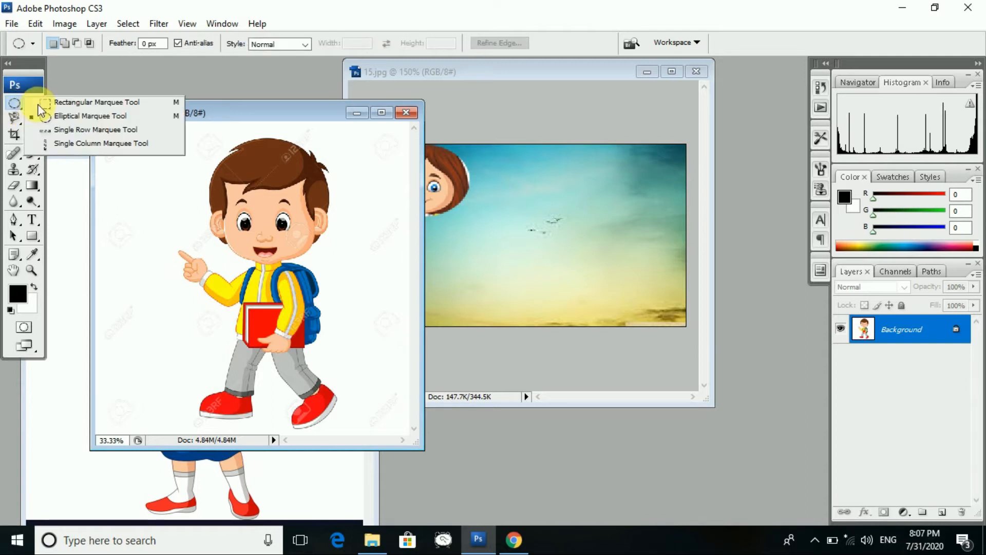
{"action": "left_click", "coordinate": [43, 103]}
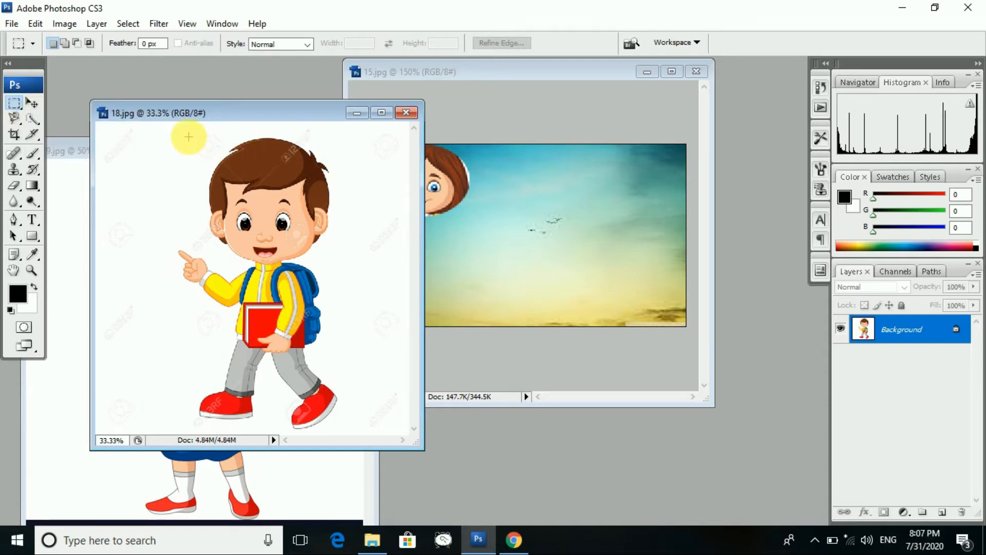
{"action": "left_click_drag", "start_coordinate": [274, 233], "coordinate": [336, 260]}
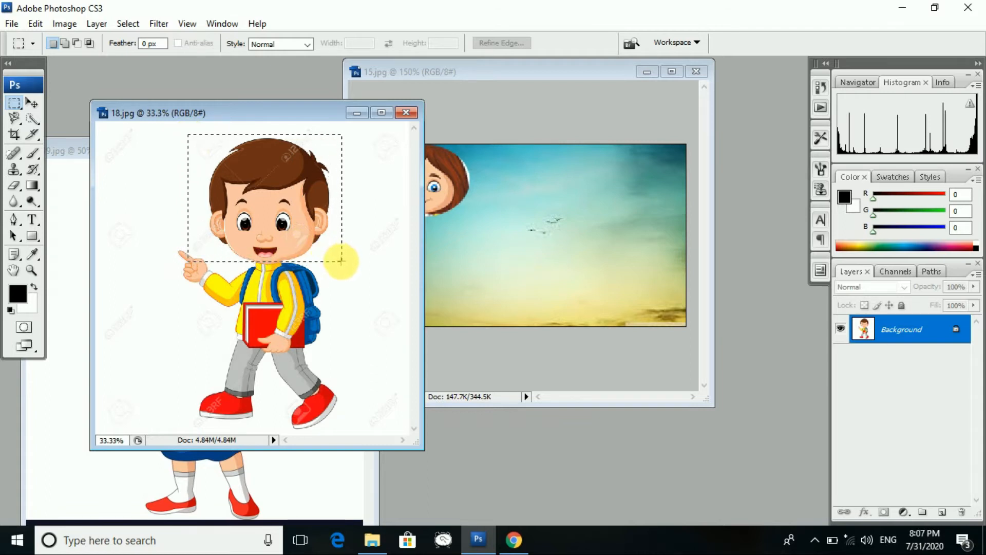
{"action": "left_click_drag", "start_coordinate": [341, 260], "coordinate": [341, 260]}
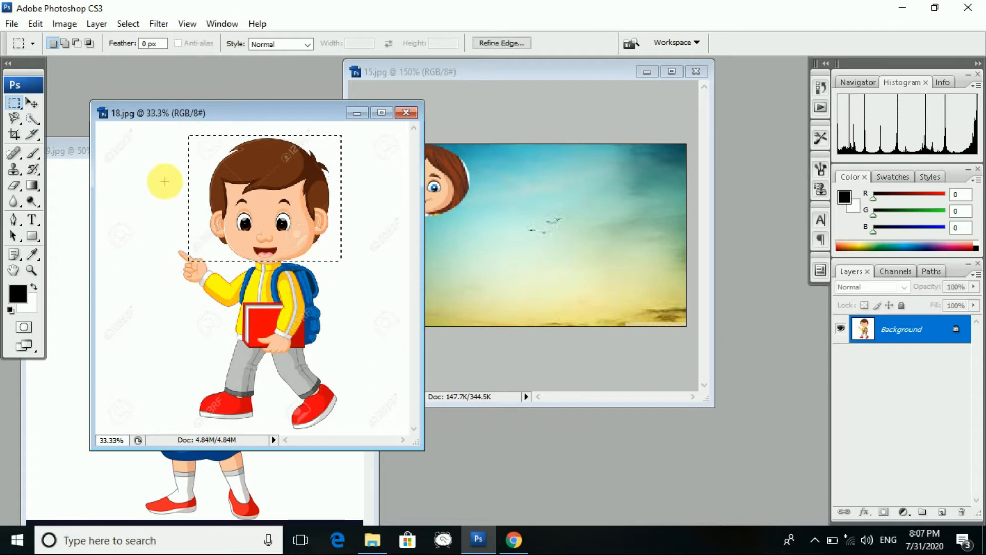
{"action": "left_click", "coordinate": [142, 136]}
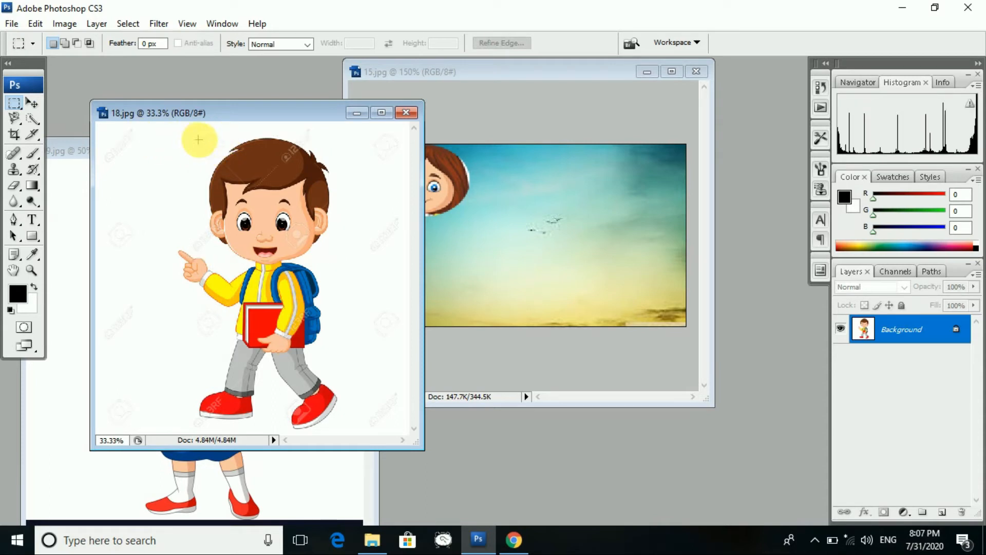
{"action": "left_click_drag", "start_coordinate": [239, 191], "coordinate": [295, 238]}
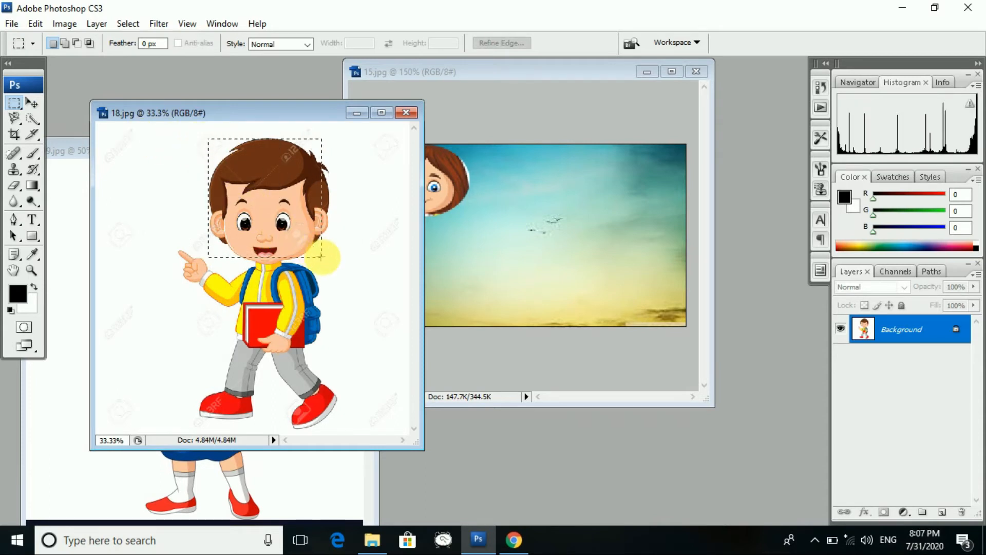
{"action": "left_click_drag", "start_coordinate": [337, 261], "coordinate": [337, 266]}
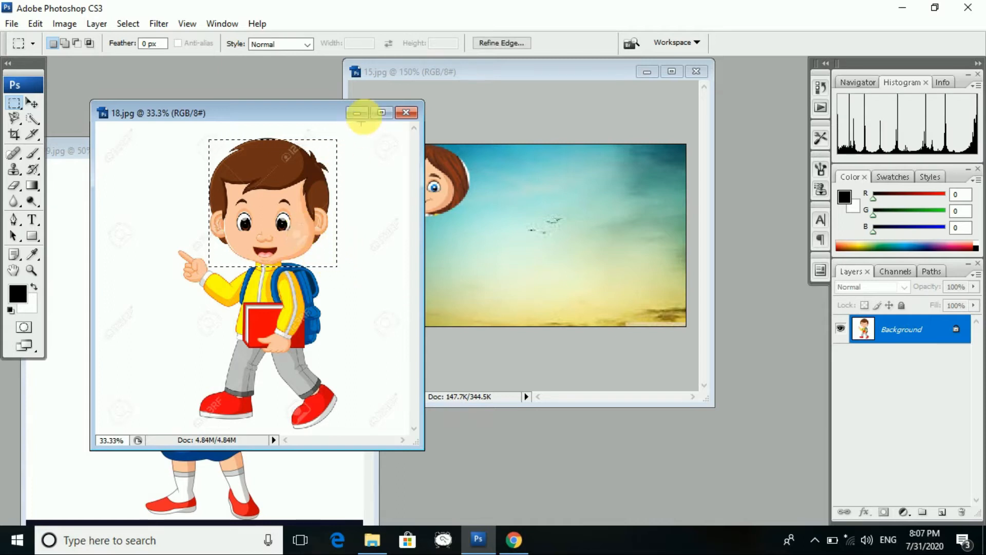
{"action": "left_click", "coordinate": [506, 68]}
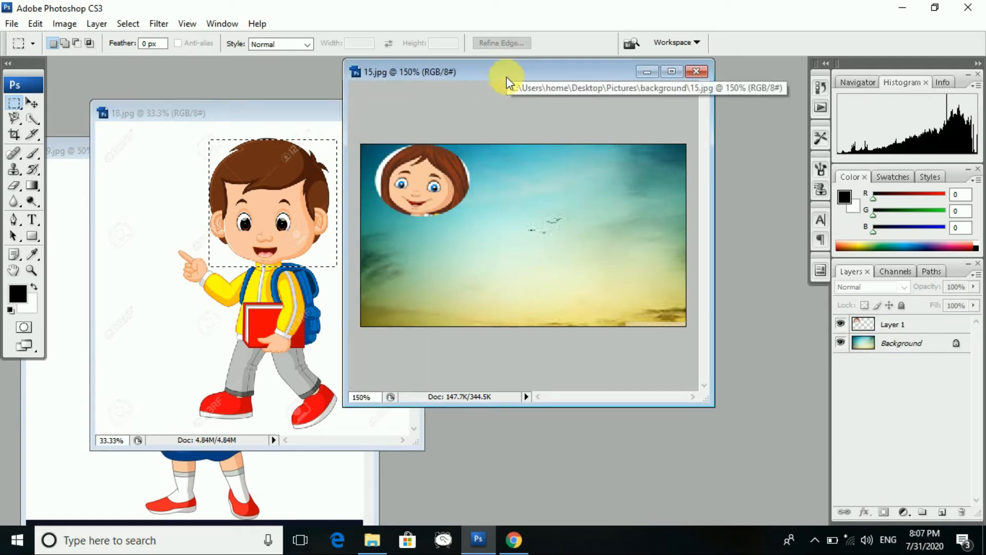
- Paste the boy's head as Layer 2, shrink it with Ctrl+T, then choose Don't Apply
{"action": "key", "text": "ctrl+v"}
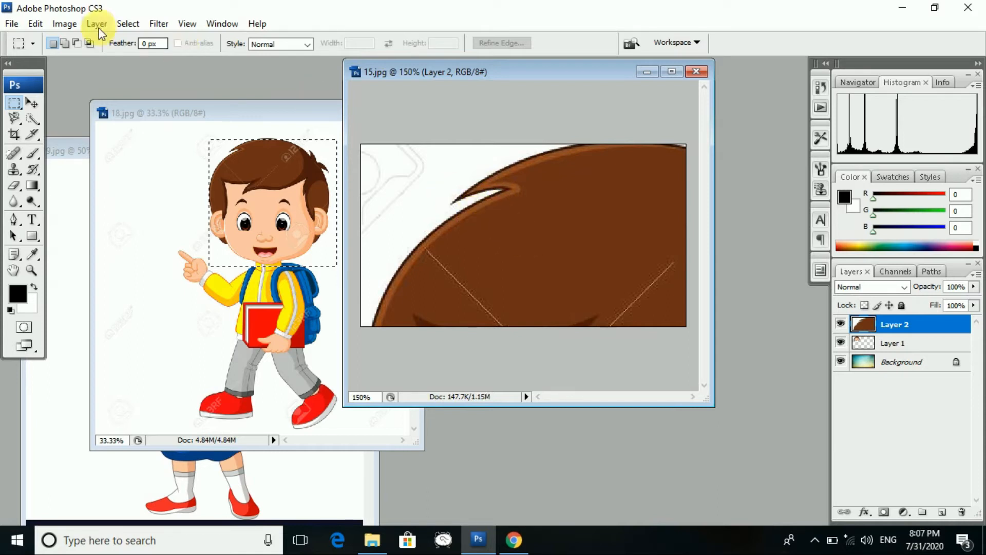
{"action": "left_click", "coordinate": [34, 106]}
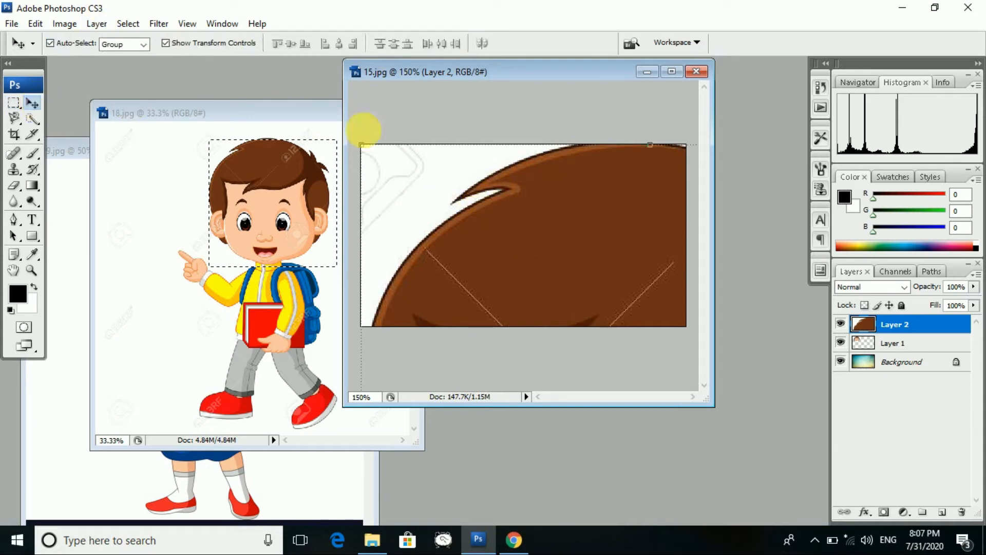
{"action": "key", "text": "ctrl+t"}
{"action": "left_click_drag", "start_coordinate": [365, 150], "coordinate": [420, 173]}
{"action": "left_click_drag", "start_coordinate": [535, 161], "coordinate": [542, 180]}
{"action": "left_click_drag", "start_coordinate": [637, 214], "coordinate": [577, 226]}
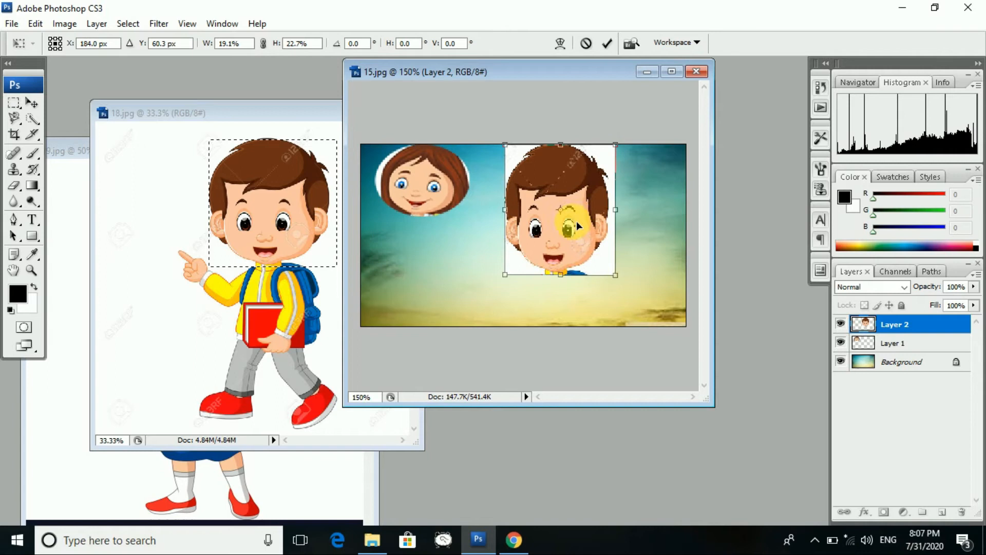
{"action": "left_click_drag", "start_coordinate": [622, 279], "coordinate": [578, 211]}
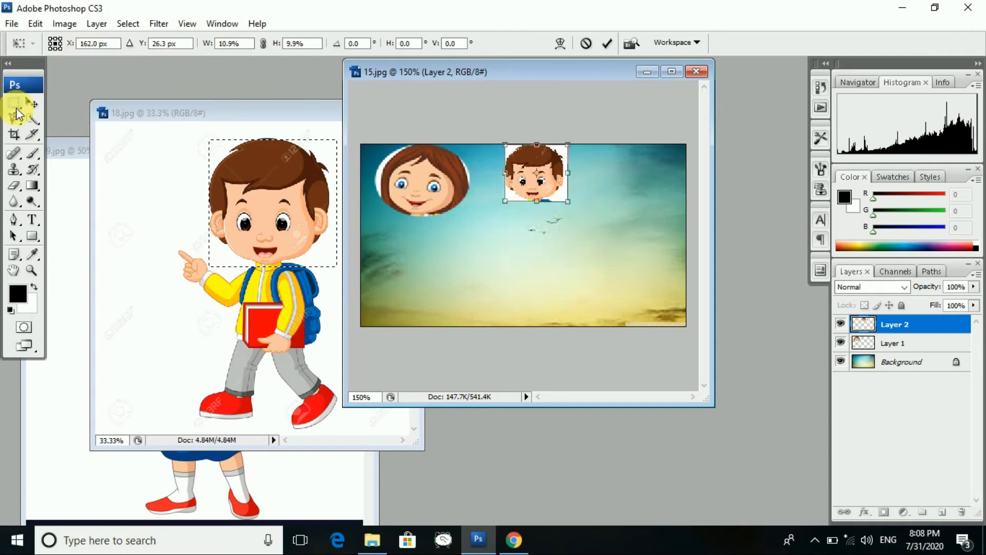
{"action": "left_click", "coordinate": [31, 106]}
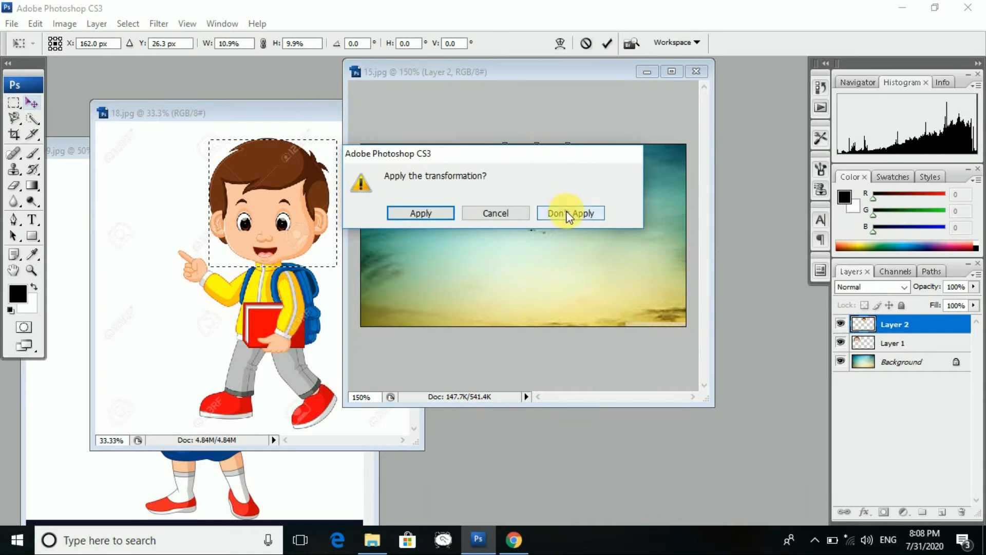
{"action": "left_click", "coordinate": [566, 212]}
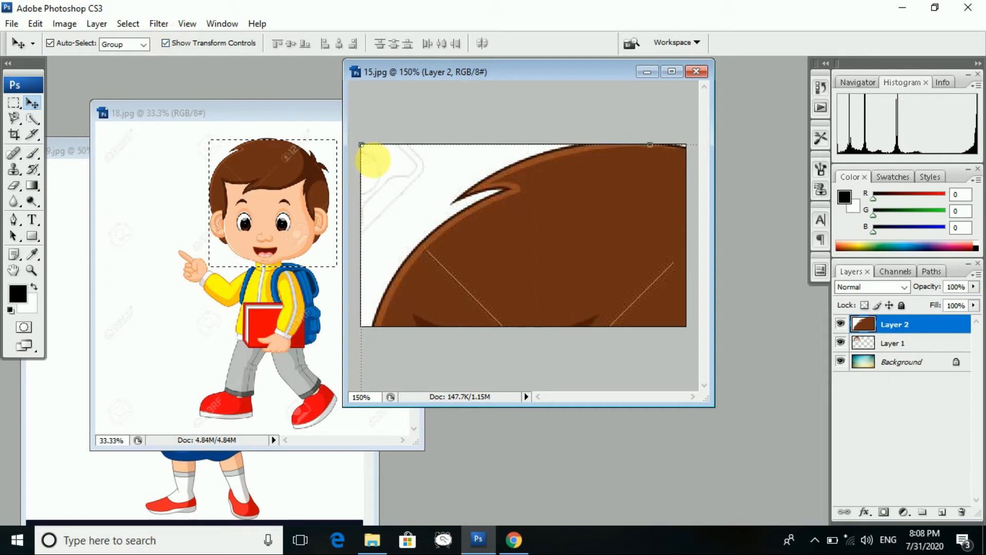
{"action": "left_click_drag", "start_coordinate": [361, 145], "coordinate": [415, 183]}
- Shrink and move the boy's head layer again, then close 15.jpg, discarding the resize
{"action": "mouse_move", "coordinate": [550, 319]}
{"action": "left_mouse_down"}
{"action": "mouse_move", "coordinate": [534, 242]}
{"action": "mouse_move", "coordinate": [541, 310]}
{"action": "left_mouse_up"}
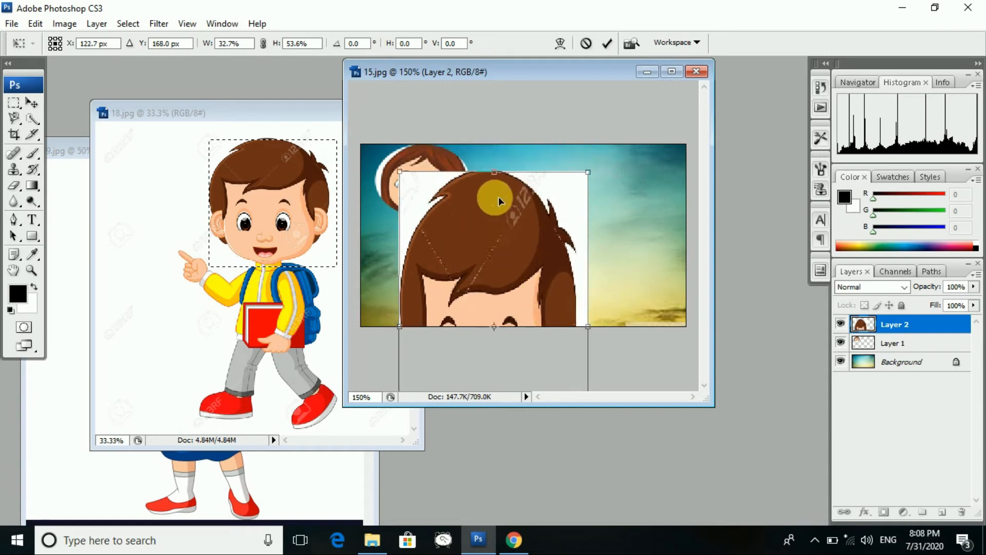
{"action": "left_click_drag", "start_coordinate": [494, 172], "coordinate": [601, 191]}
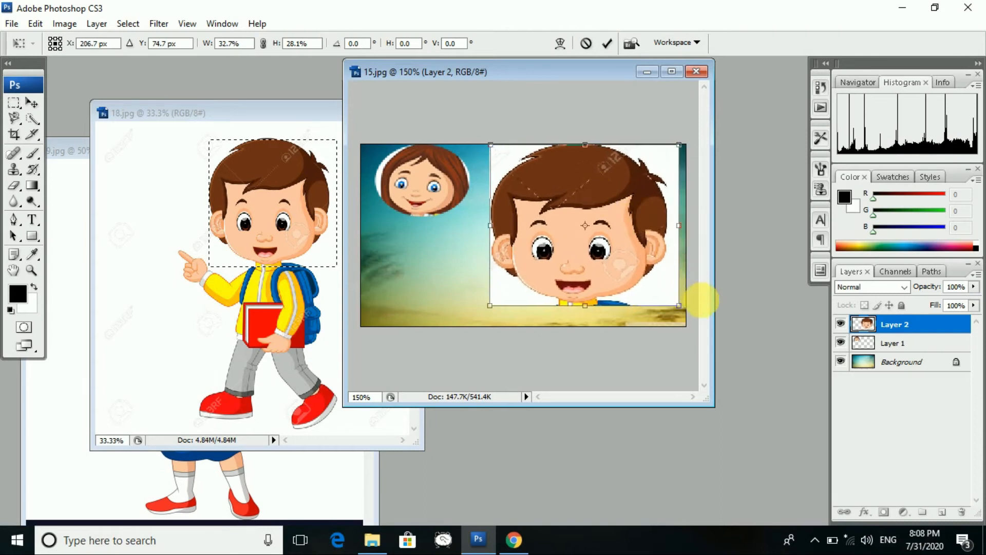
{"action": "left_click_drag", "start_coordinate": [690, 314], "coordinate": [563, 216]}
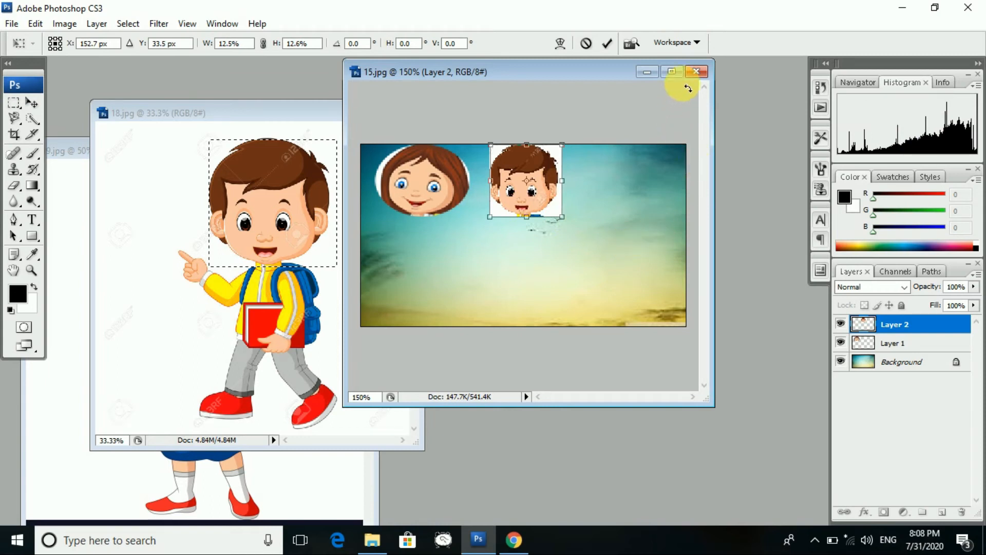
{"action": "left_click", "coordinate": [696, 73]}
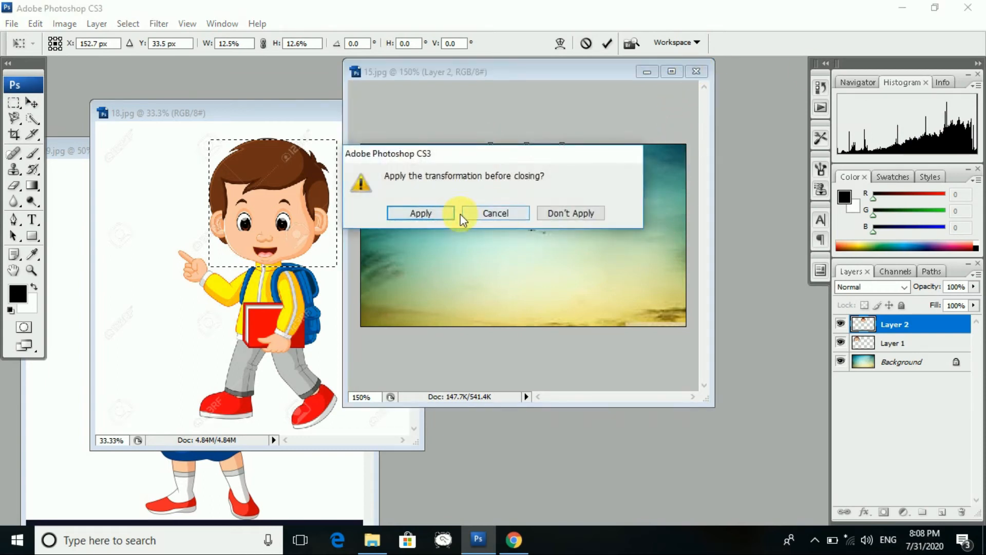
{"action": "left_click", "coordinate": [565, 214]}
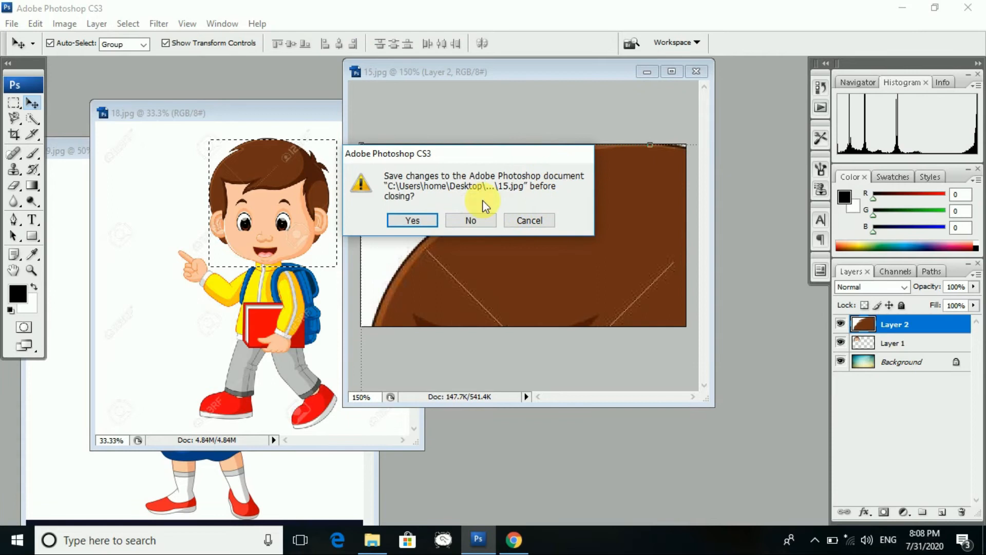
- Close 15.jpg without saving, close 18.jpg and 19.jpg, and cancel a new document
{"action": "left_click", "coordinate": [471, 220]}
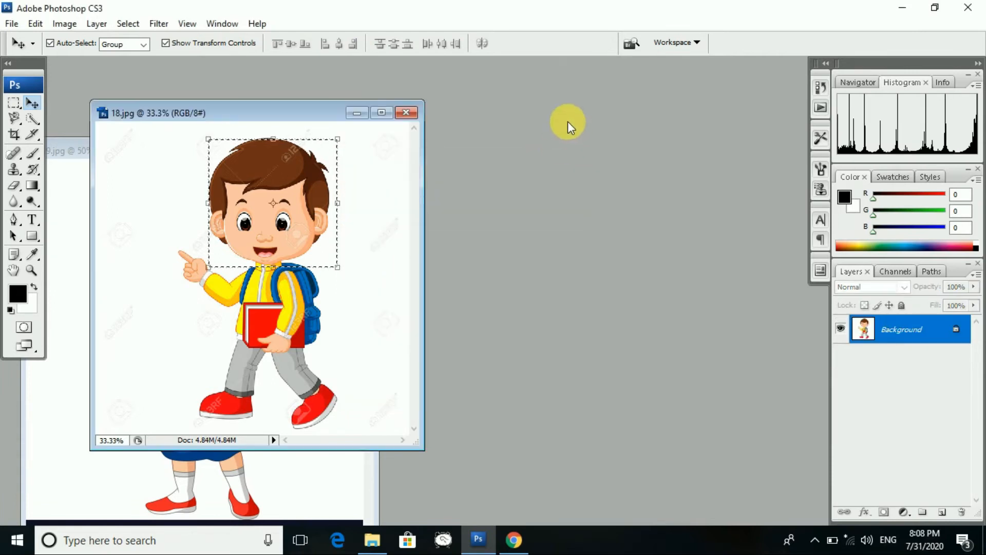
{"action": "left_click", "coordinate": [410, 114]}
{"action": "left_click", "coordinate": [360, 150]}
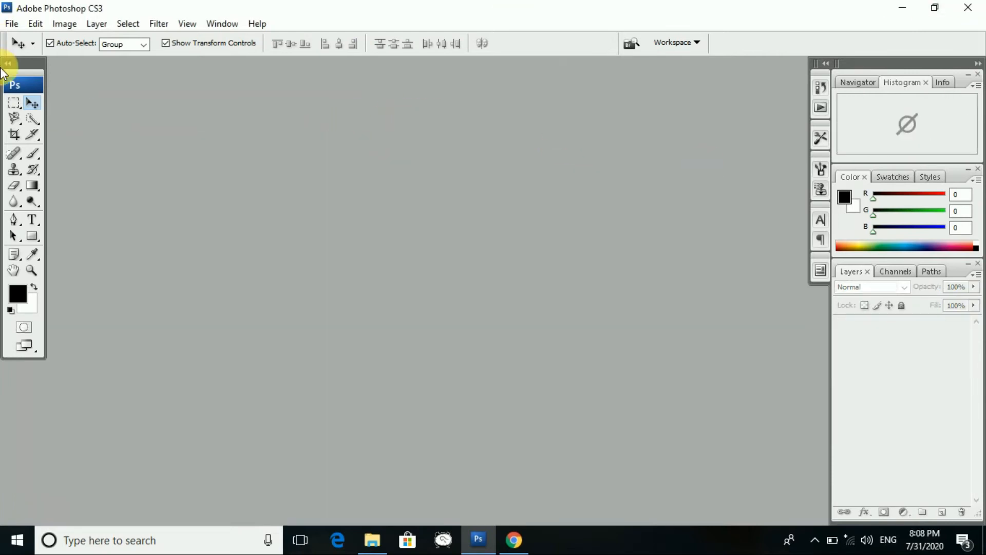
{"action": "left_click", "coordinate": [12, 24]}
{"action": "left_click", "coordinate": [28, 36]}
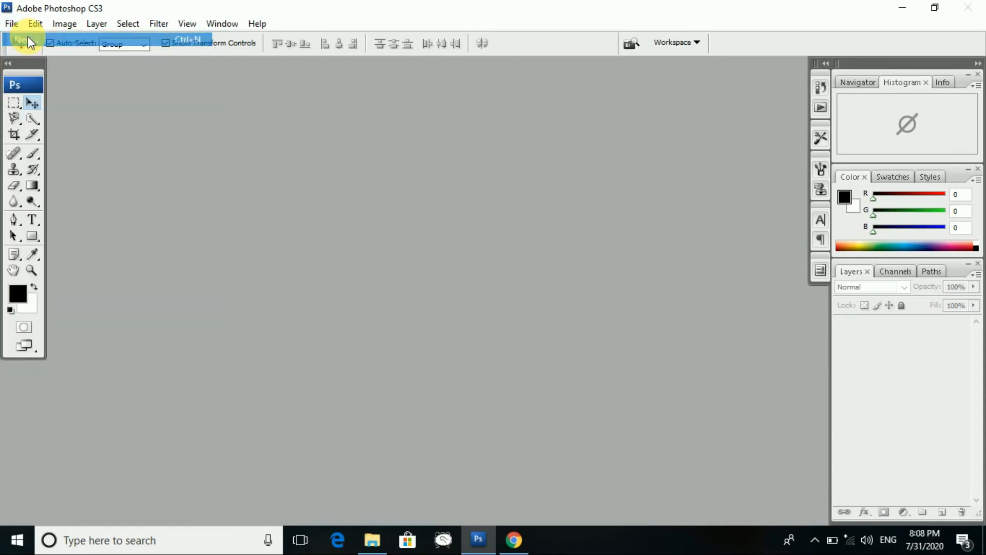
{"action": "left_click", "coordinate": [605, 143]}
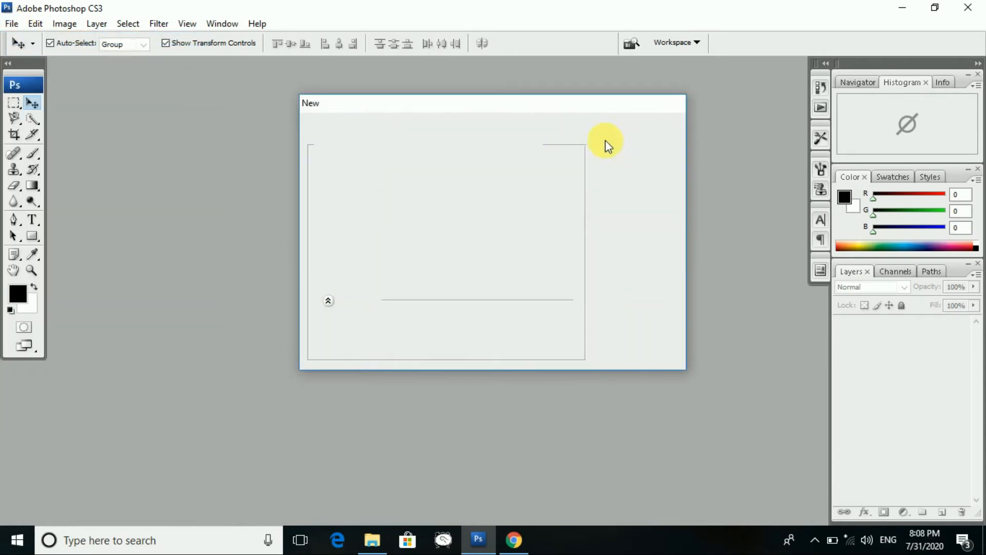
- Bring up the Open dialog and scroll to the background images 16–22
{"action": "left_click", "coordinate": [17, 24]}
{"action": "left_click", "coordinate": [33, 53]}
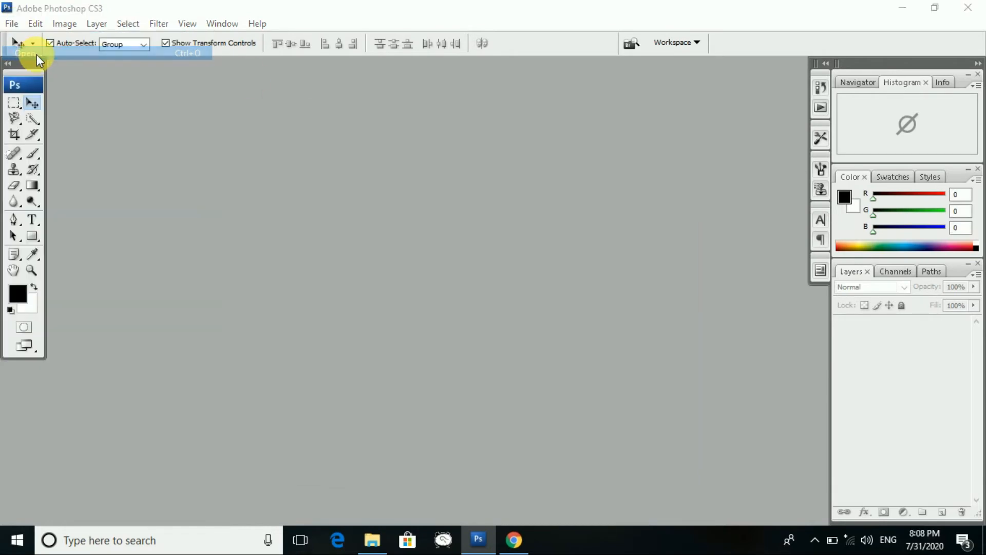
{"action": "scroll", "coordinate": [597, 179], "scroll_direction": "down", "scroll_amount": 5}
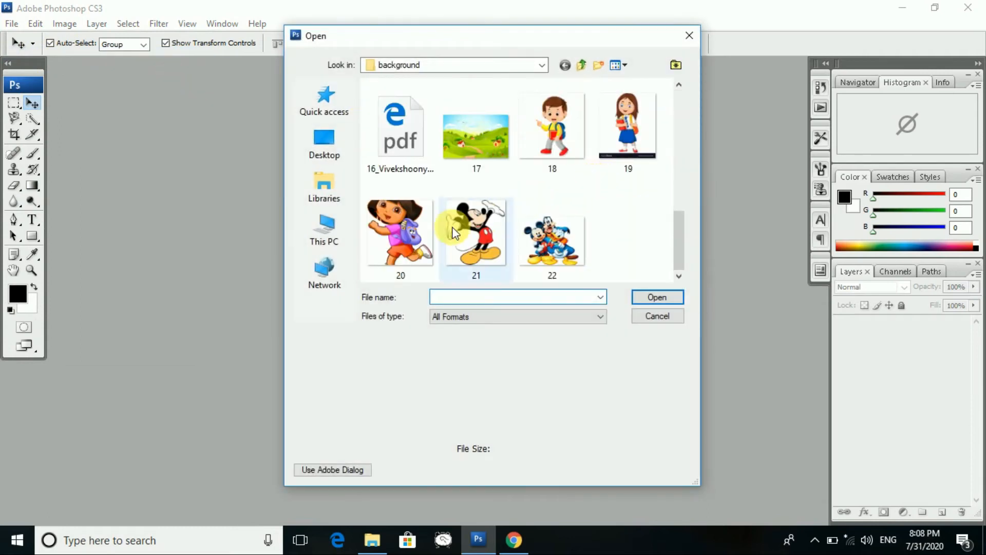
- Open the Mickey picture 21.jpg and enlarge its window to fill the workspace
{"action": "left_click", "coordinate": [470, 234]}
{"action": "left_click", "coordinate": [658, 296]}
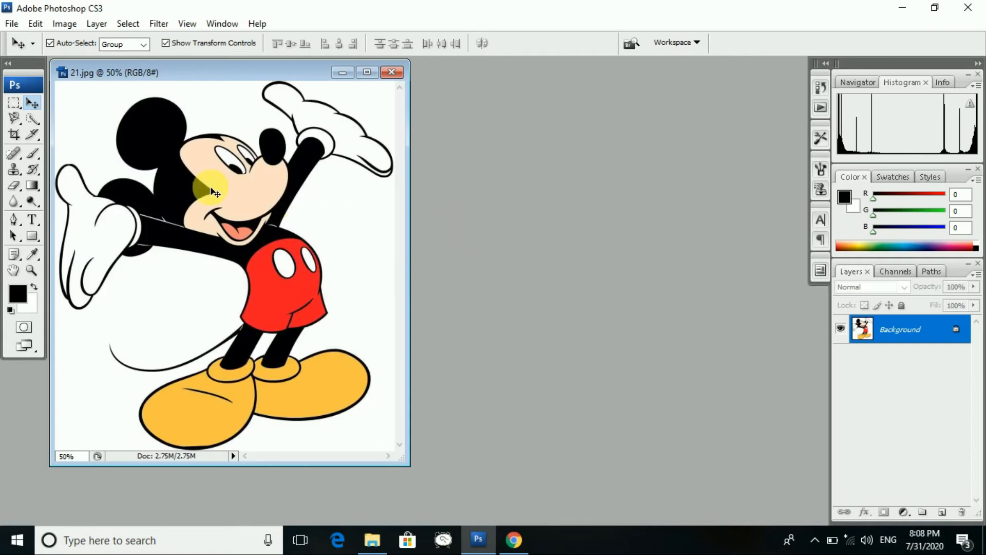
{"action": "left_click", "coordinate": [366, 72]}
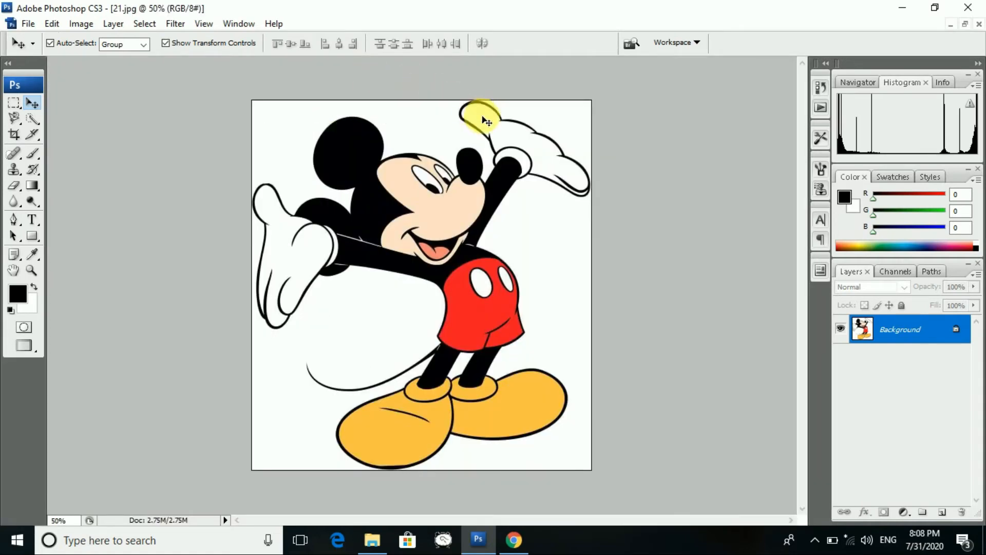
- Choose the freehand Lasso Tool from the lasso flyout
{"action": "left_click", "coordinate": [16, 121]}
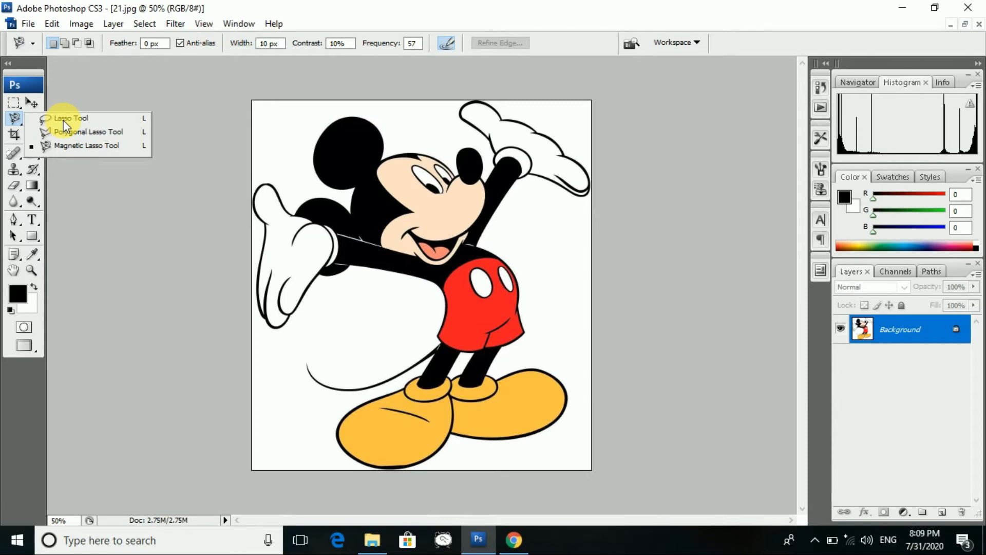
{"action": "left_click", "coordinate": [18, 107]}
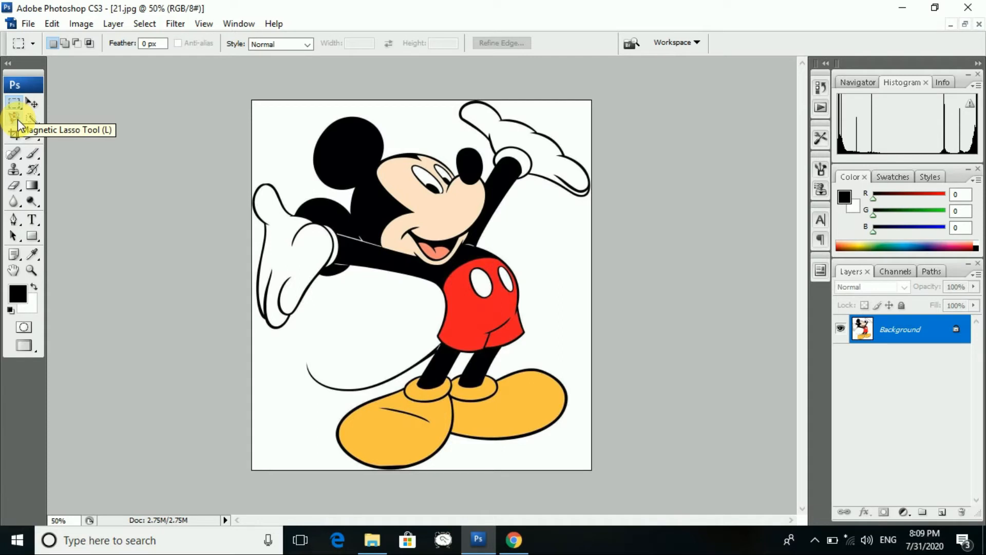
{"action": "left_click", "coordinate": [19, 125]}
{"action": "right_click", "coordinate": [18, 119]}
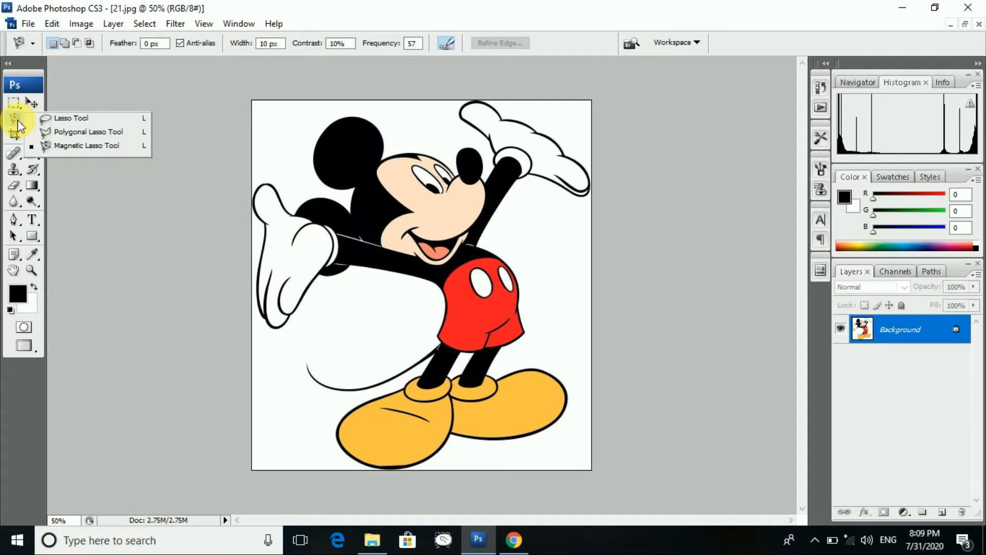
{"action": "left_click", "coordinate": [39, 117]}
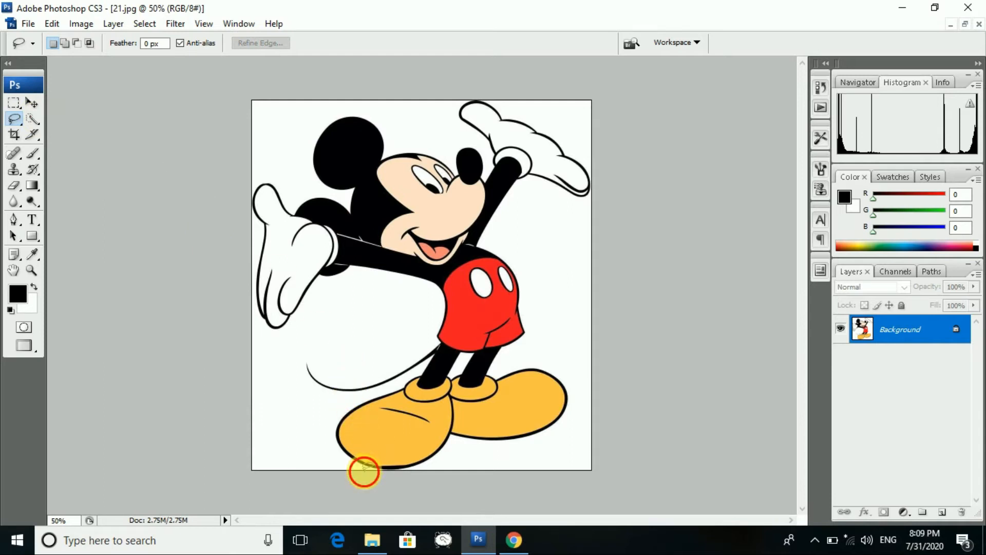
- Lasso around Mickey's head and ears, then start a new document at Clipboard size 551 × 420
{"action": "mouse_move", "coordinate": [359, 459]}
{"action": "left_mouse_down"}
{"action": "mouse_move", "coordinate": [336, 434]}
{"action": "mouse_move", "coordinate": [337, 414]}
{"action": "mouse_move", "coordinate": [424, 376]}
{"action": "mouse_move", "coordinate": [442, 335]}
{"action": "mouse_move", "coordinate": [445, 291]}
{"action": "mouse_move", "coordinate": [329, 264]}
{"action": "mouse_move", "coordinate": [360, 274]}
{"action": "left_mouse_up"}
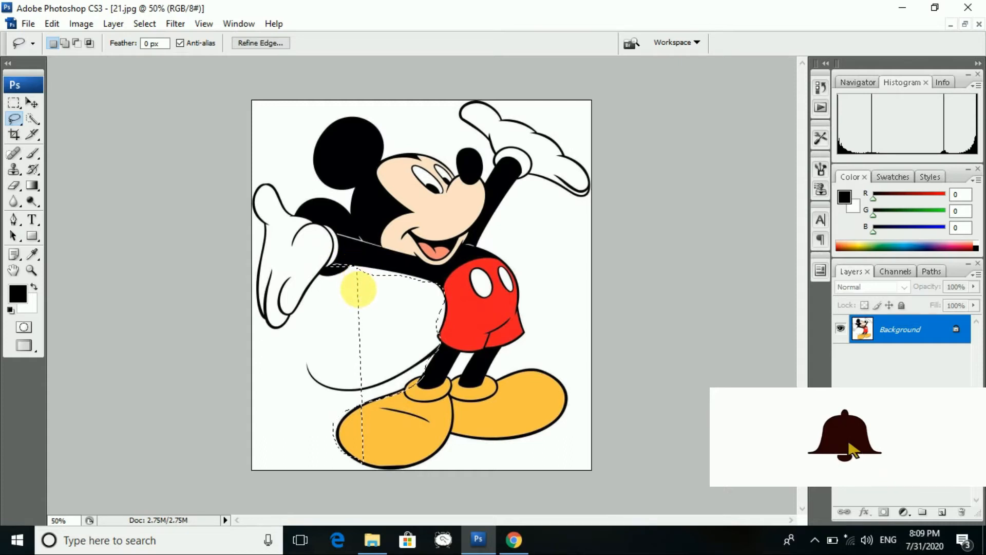
{"action": "left_click", "coordinate": [357, 286]}
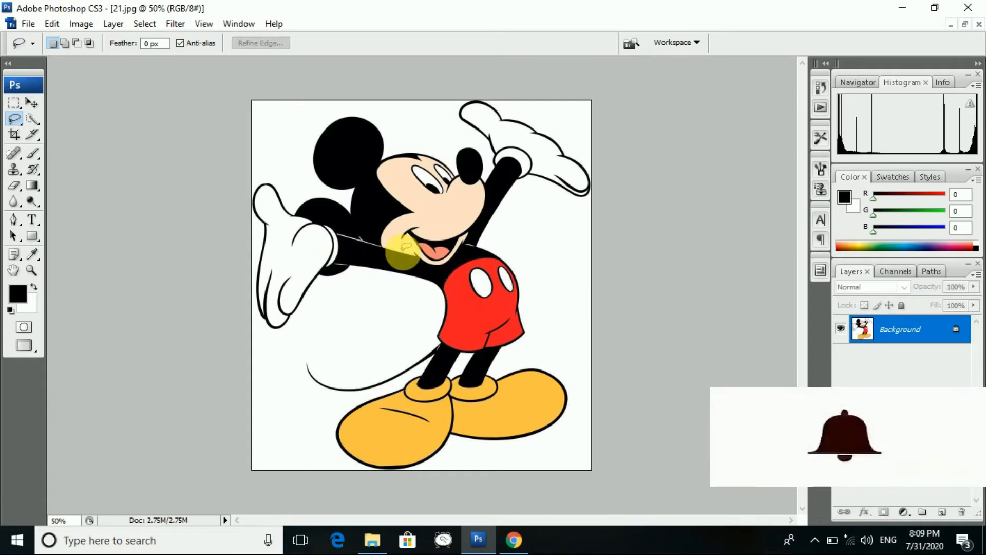
{"action": "mouse_move", "coordinate": [396, 248]}
{"action": "left_mouse_down"}
{"action": "mouse_move", "coordinate": [337, 234]}
{"action": "mouse_move", "coordinate": [293, 208]}
{"action": "mouse_move", "coordinate": [333, 197]}
{"action": "mouse_move", "coordinate": [353, 209]}
{"action": "mouse_move", "coordinate": [353, 187]}
{"action": "mouse_move", "coordinate": [322, 186]}
{"action": "left_mouse_up"}
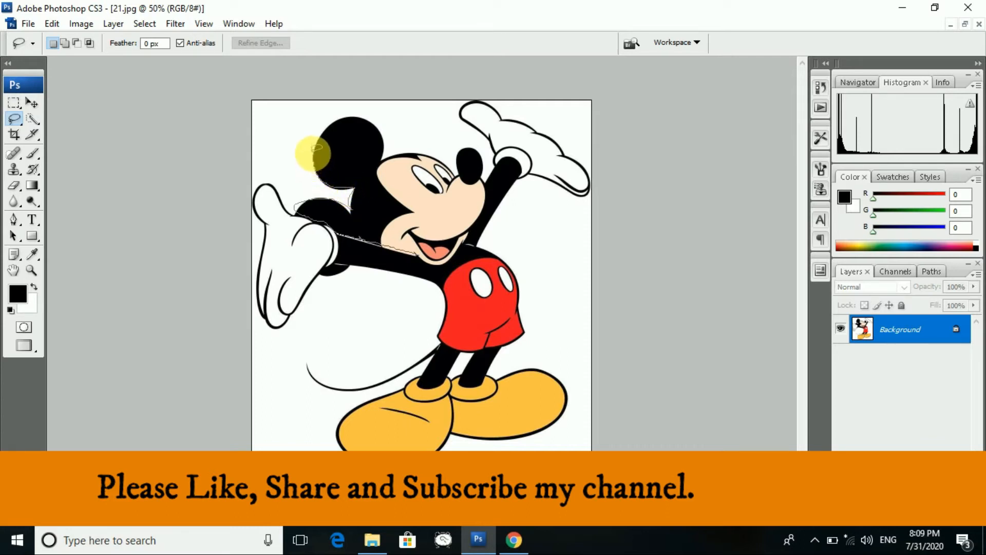
{"action": "mouse_move", "coordinate": [326, 127]}
{"action": "left_mouse_down"}
{"action": "mouse_move", "coordinate": [374, 123]}
{"action": "mouse_move", "coordinate": [383, 160]}
{"action": "mouse_move", "coordinate": [436, 153]}
{"action": "mouse_move", "coordinate": [456, 174]}
{"action": "mouse_move", "coordinate": [452, 155]}
{"action": "mouse_move", "coordinate": [477, 148]}
{"action": "mouse_move", "coordinate": [485, 182]}
{"action": "mouse_move", "coordinate": [492, 163]}
{"action": "mouse_move", "coordinate": [476, 230]}
{"action": "mouse_move", "coordinate": [442, 268]}
{"action": "mouse_move", "coordinate": [418, 260]}
{"action": "left_mouse_up"}
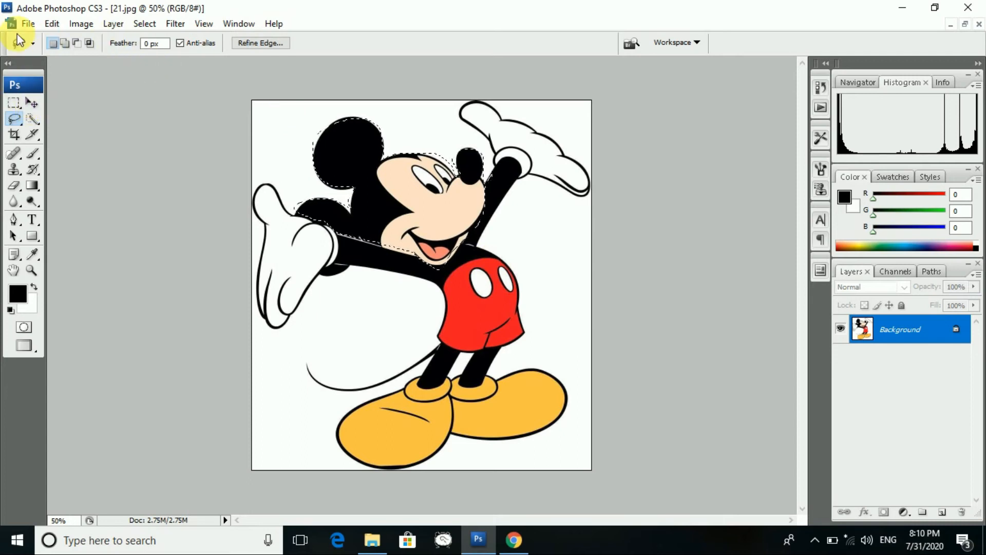
{"action": "left_click", "coordinate": [28, 24]}
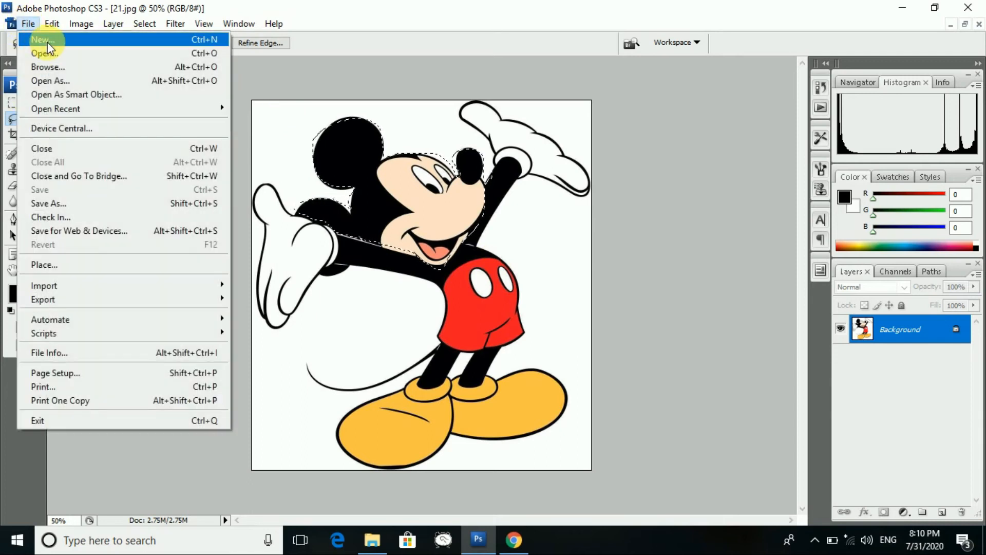
{"action": "left_click", "coordinate": [45, 40]}
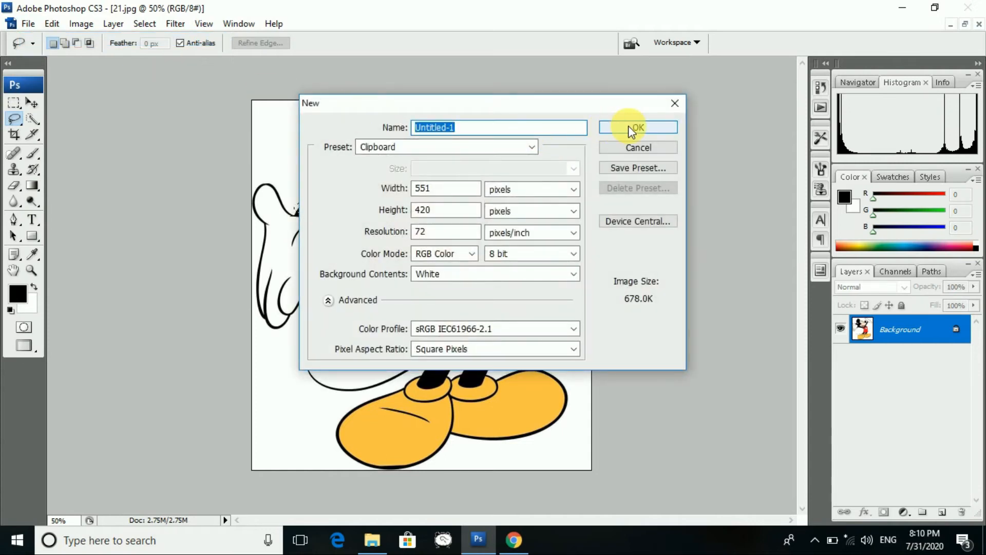
{"action": "left_click", "coordinate": [530, 147]}
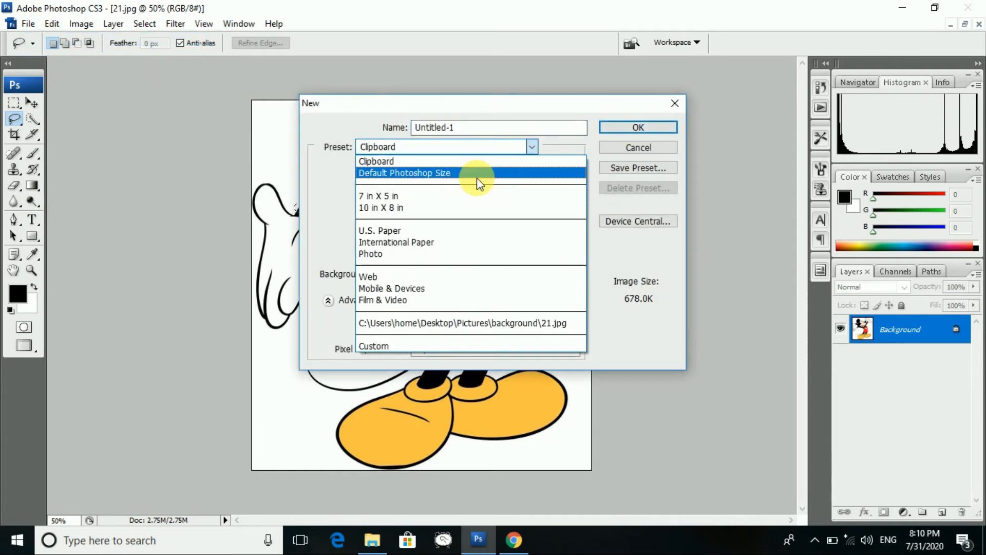
{"action": "left_click", "coordinate": [454, 208]}
{"action": "left_click", "coordinate": [638, 128]}
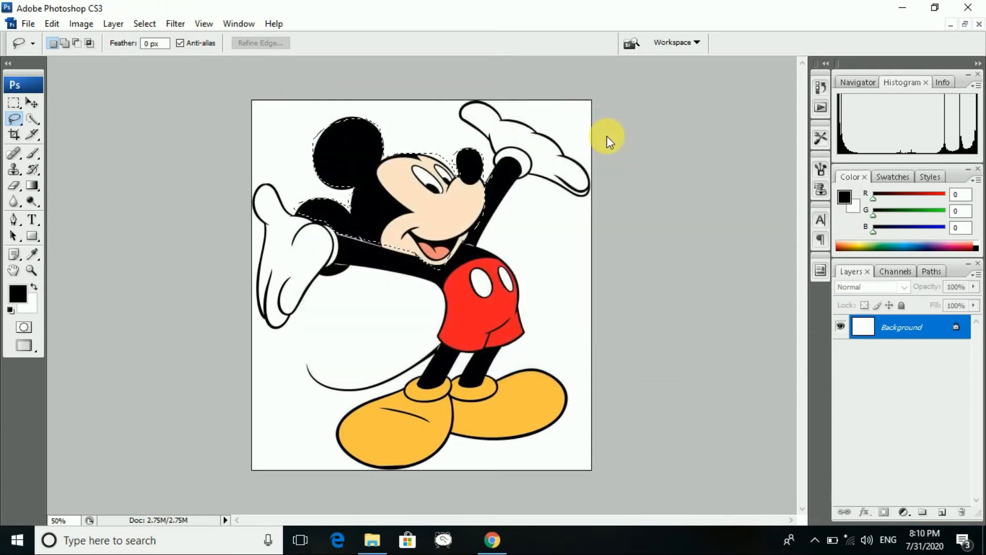
{"action": "key", "text": "ctrl+v"}
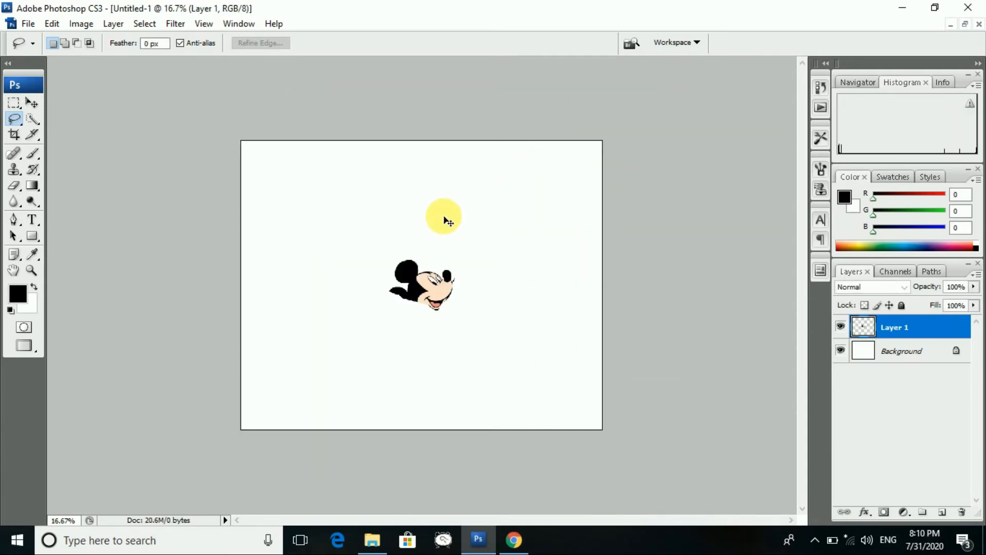
{"action": "left_click", "coordinate": [31, 103]}
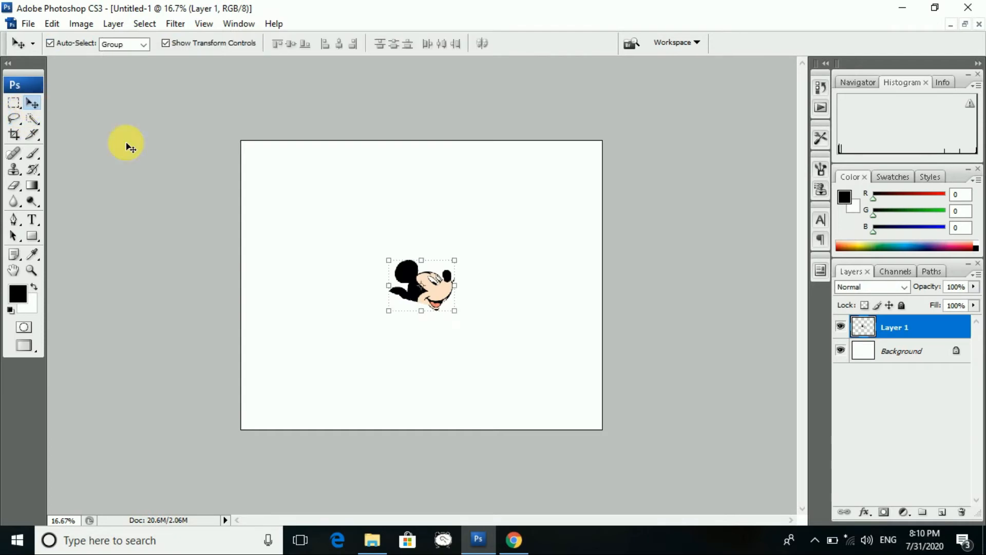
{"action": "left_click_drag", "start_coordinate": [389, 259], "coordinate": [311, 190]}
{"action": "mouse_move", "coordinate": [454, 311]}
{"action": "left_mouse_down"}
{"action": "mouse_move", "coordinate": [431, 299]}
{"action": "mouse_move", "coordinate": [459, 316]}
{"action": "left_mouse_up"}
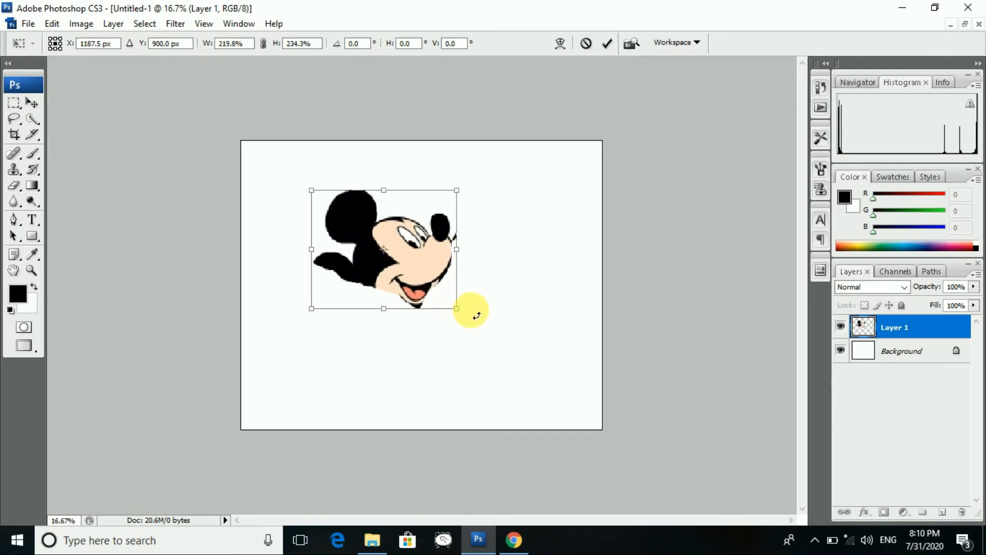
{"action": "key", "text": "ctrl+z"}
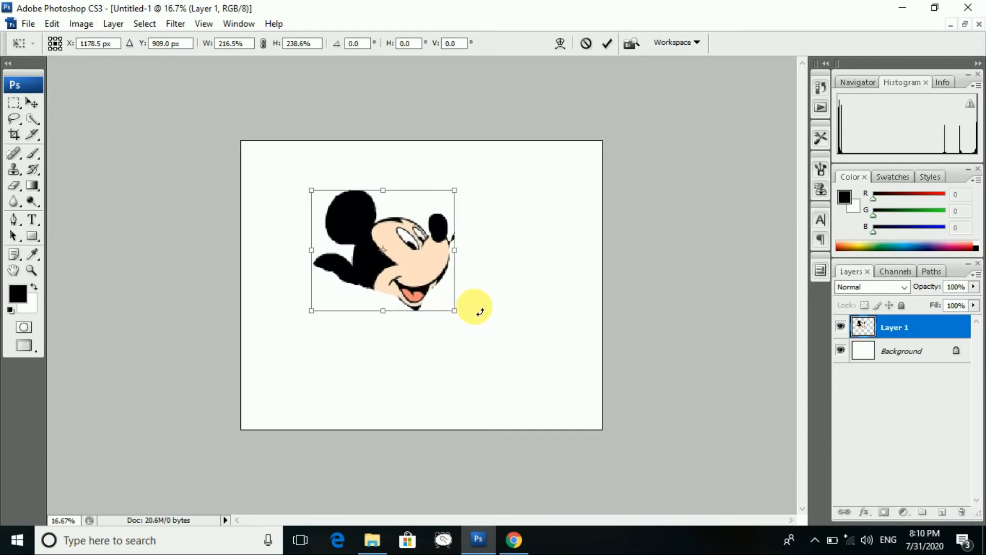
{"action": "left_click", "coordinate": [28, 24]}
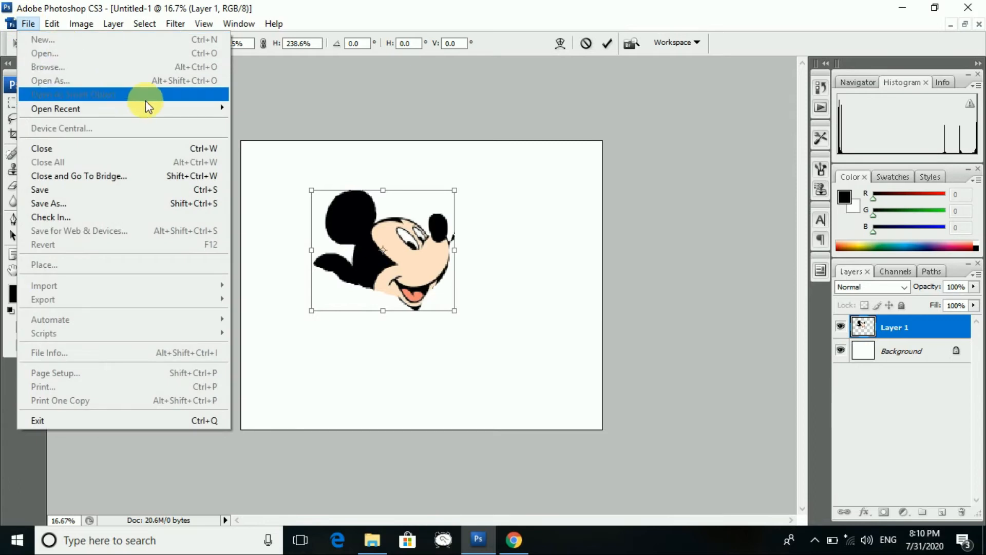
{"action": "left_click", "coordinate": [307, 115]}
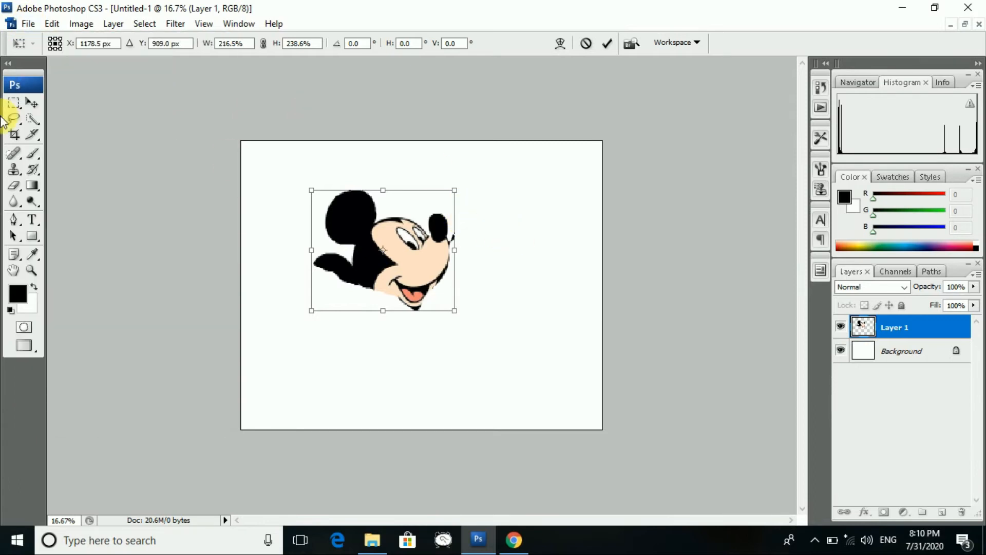
{"action": "left_click", "coordinate": [32, 103]}
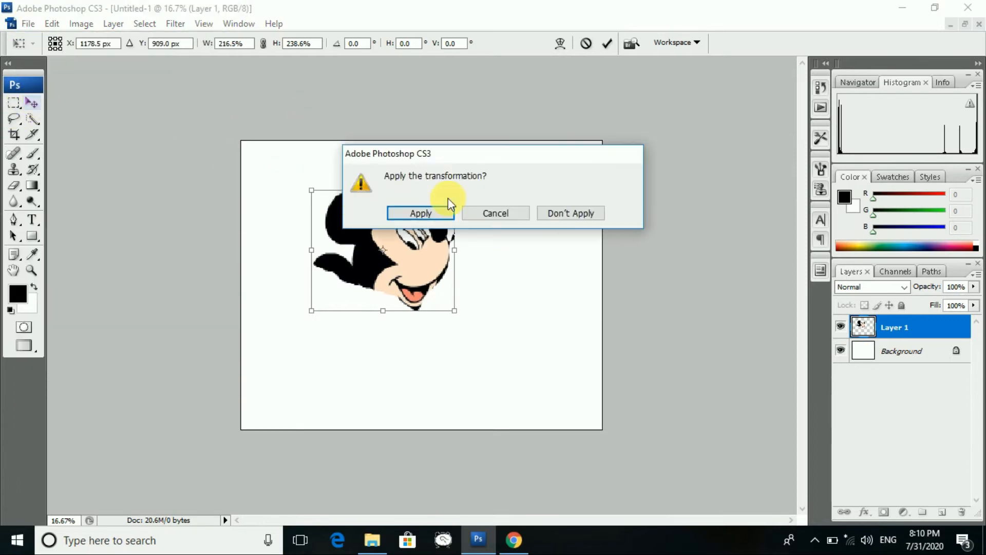
{"action": "left_click", "coordinate": [545, 216]}
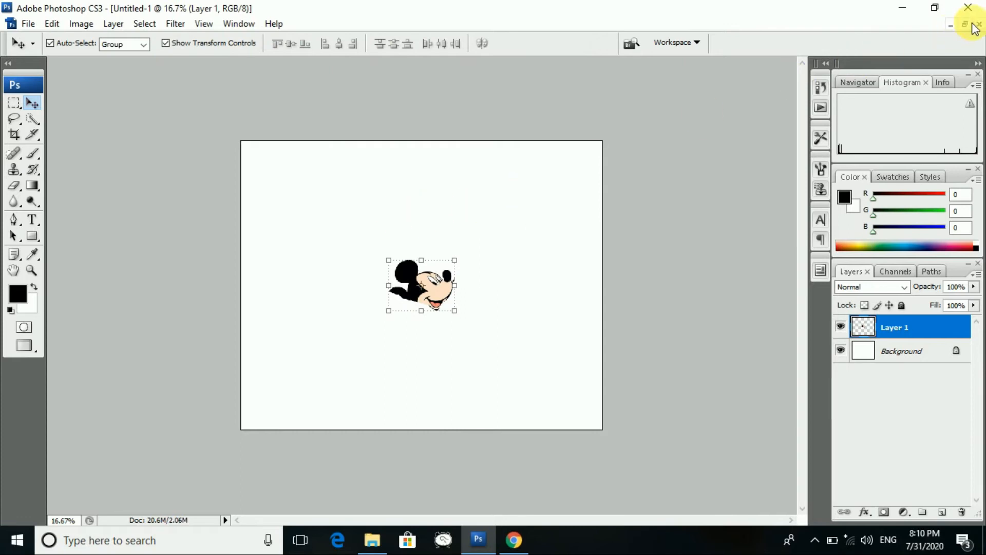
{"action": "left_click", "coordinate": [977, 26]}
{"action": "left_click", "coordinate": [468, 211]}
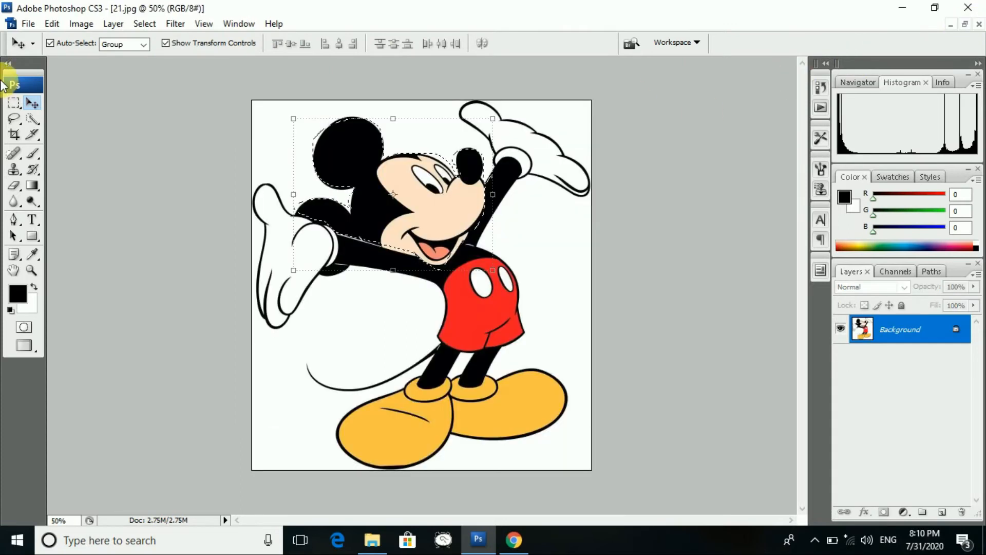
{"action": "left_click", "coordinate": [28, 23]}
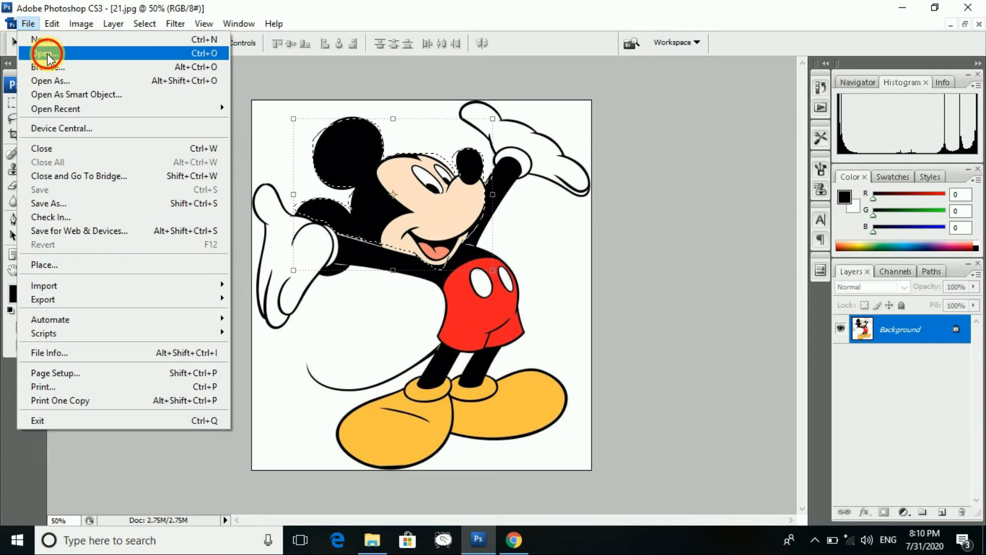
{"action": "left_click", "coordinate": [46, 53]}
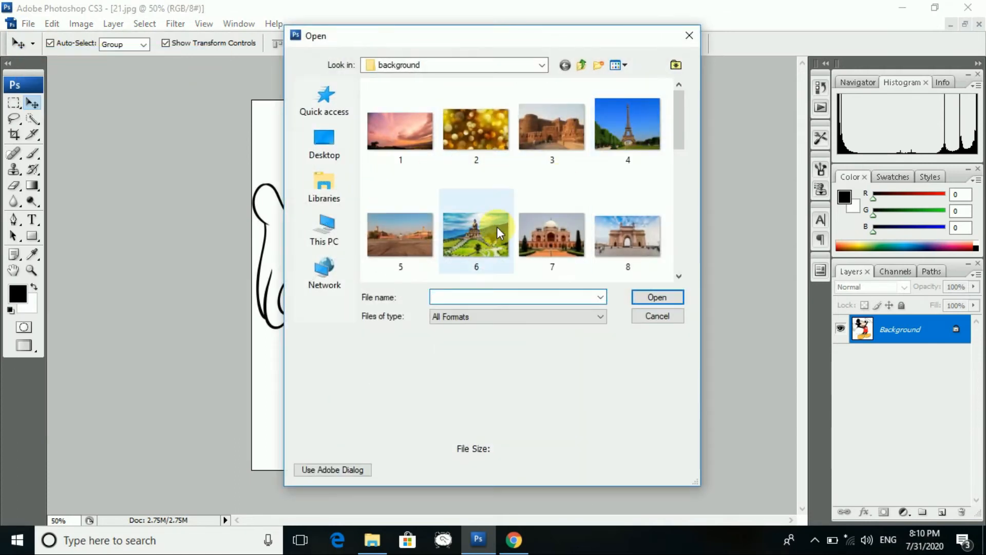
{"action": "scroll", "coordinate": [497, 227], "scroll_direction": "down", "scroll_amount": 3}
{"action": "left_click", "coordinate": [633, 132]}
{"action": "left_click", "coordinate": [639, 295]}
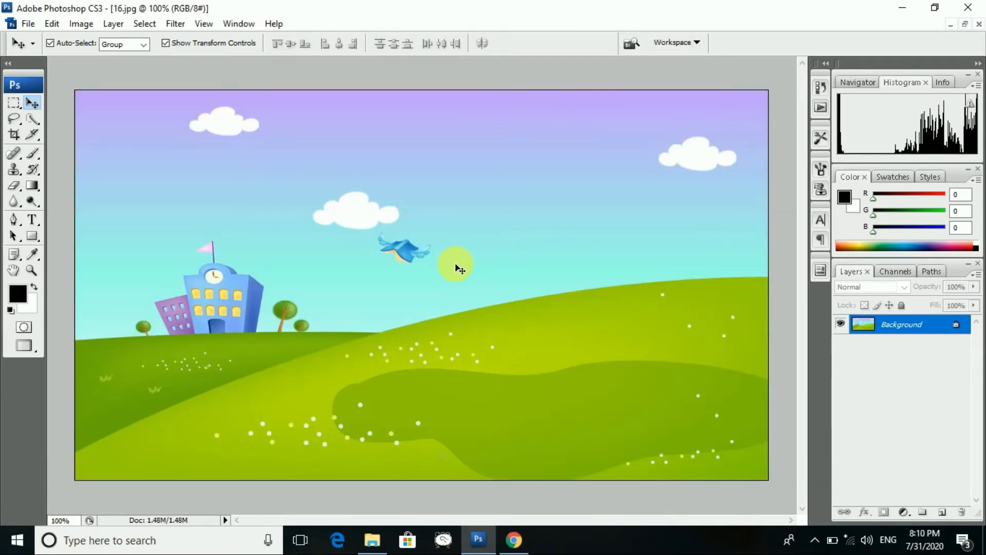
{"action": "key", "text": "ctrl+v"}
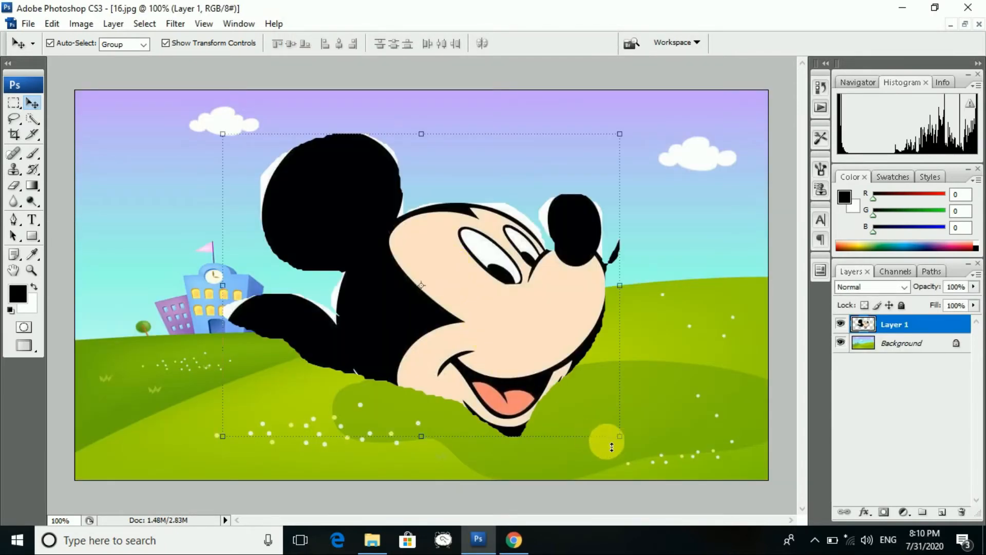
{"action": "left_click_drag", "start_coordinate": [620, 436], "coordinate": [428, 276]}
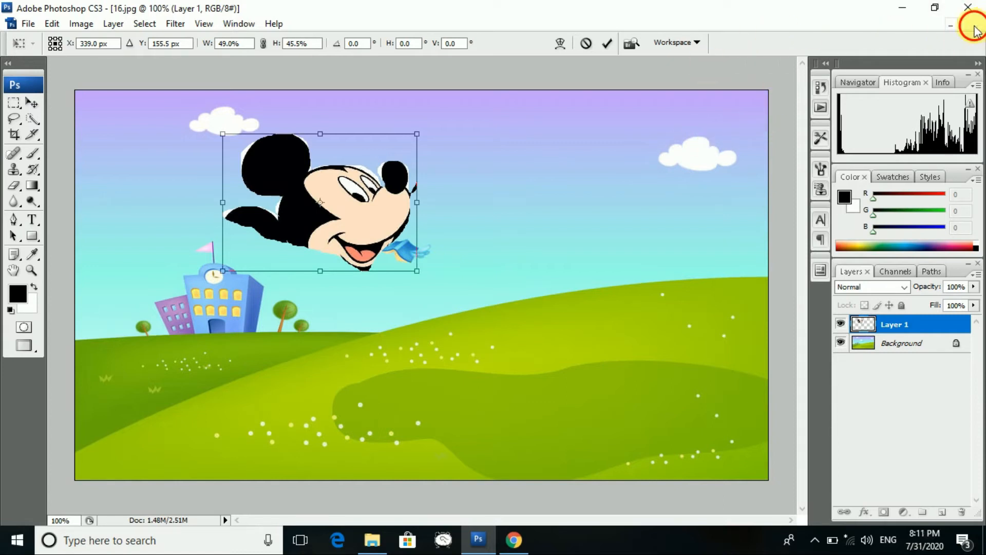
{"action": "left_click", "coordinate": [974, 29]}
{"action": "left_click", "coordinate": [559, 214]}
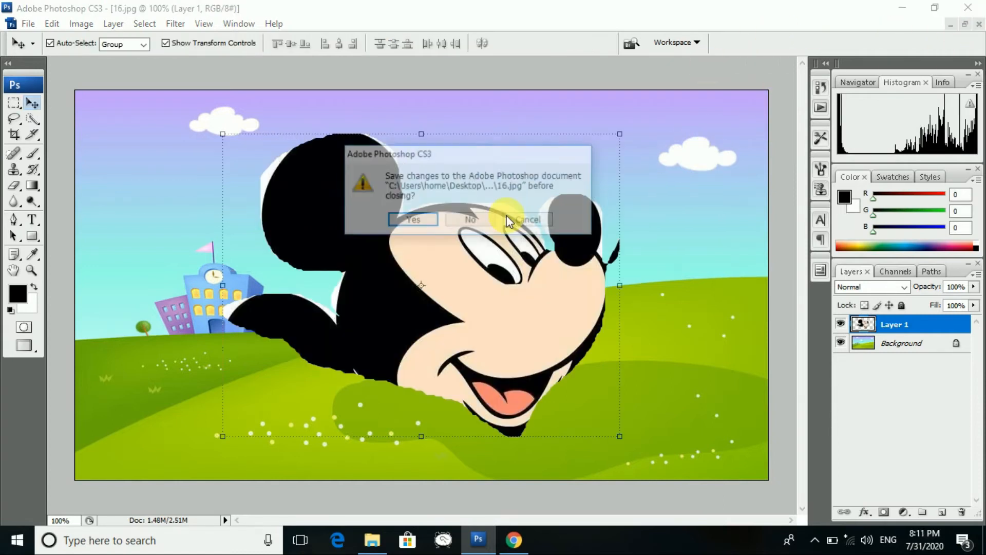
{"action": "left_click", "coordinate": [472, 221]}
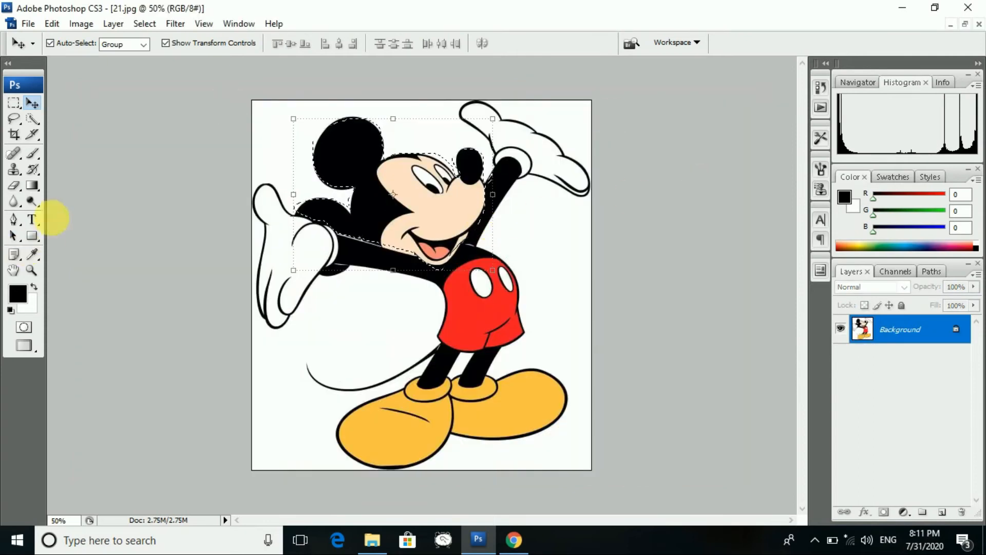
- Deselect the old selection around Mickey and switch to the Polygonal Lasso Tool
{"action": "left_click", "coordinate": [17, 122]}
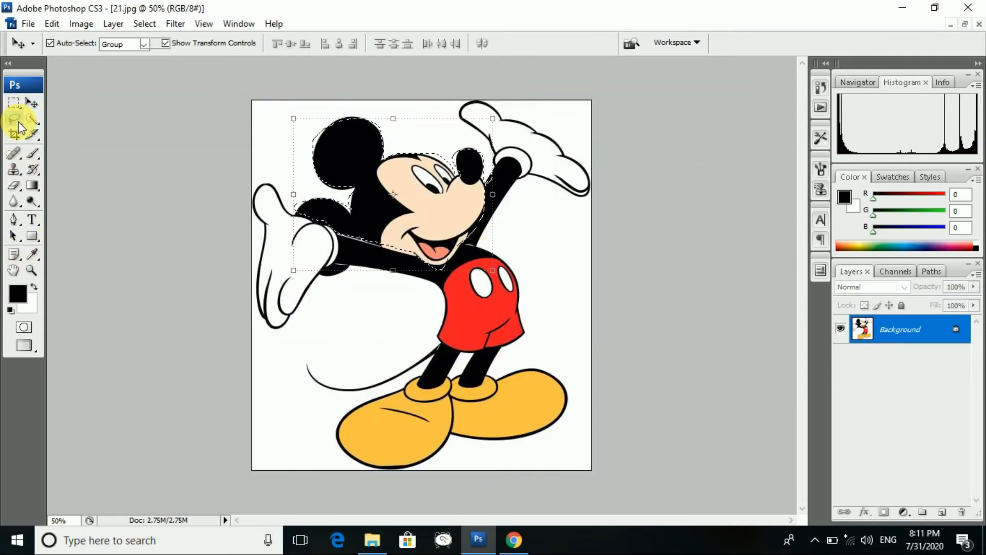
{"action": "left_click", "coordinate": [51, 132]}
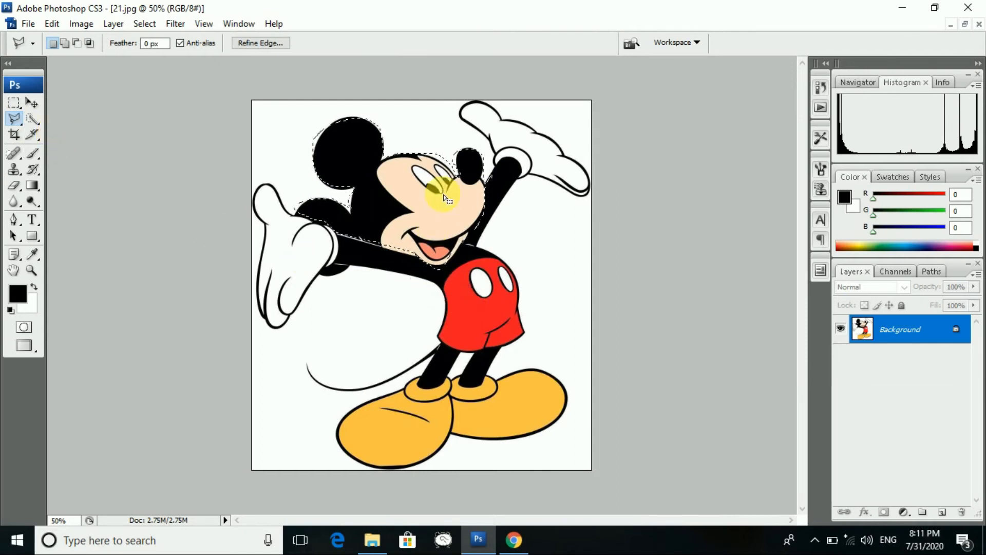
{"action": "left_click", "coordinate": [16, 101]}
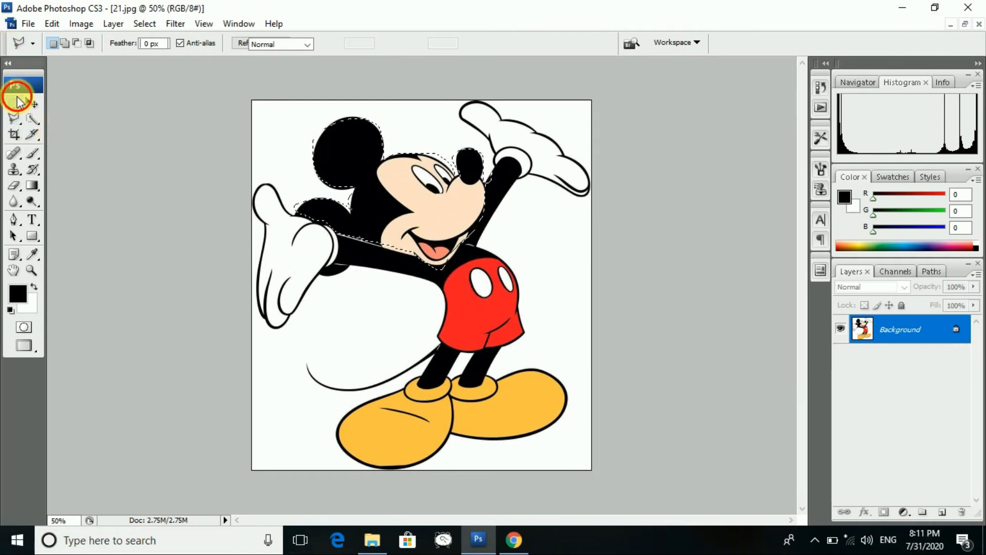
{"action": "left_click", "coordinate": [253, 121]}
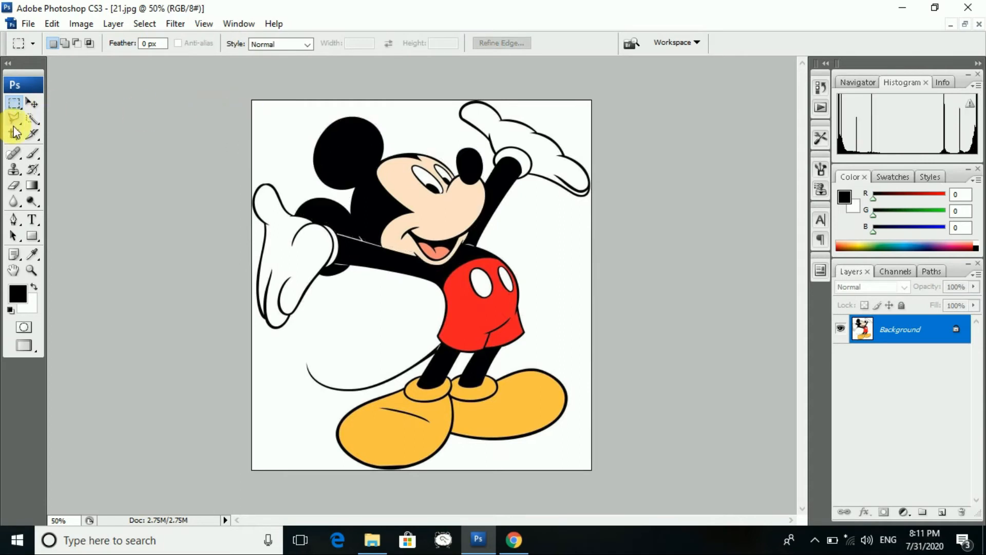
{"action": "left_click_drag", "start_coordinate": [16, 126], "coordinate": [52, 136]}
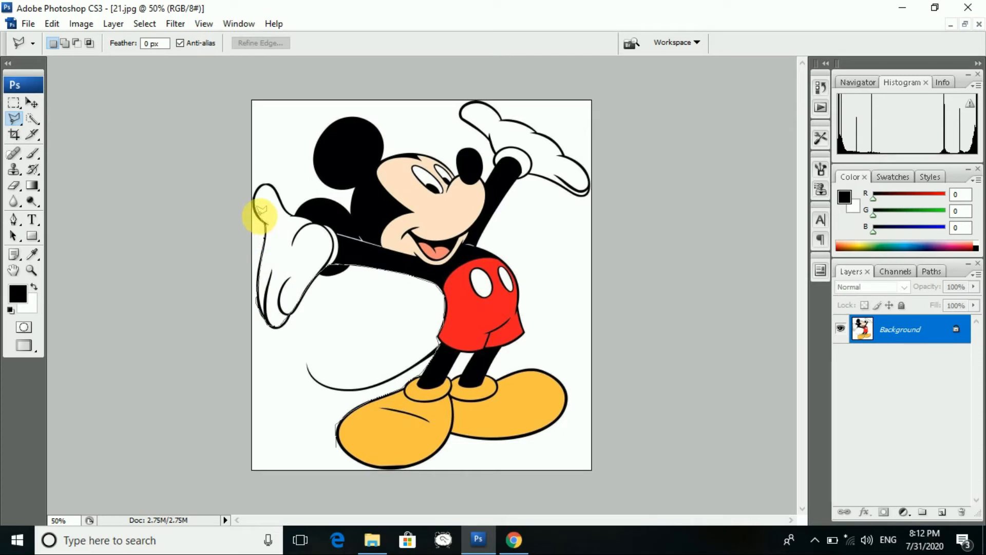
- Place straight-segment outline points along the left glove's edge and thumb
{"action": "left_click", "coordinate": [255, 187]}
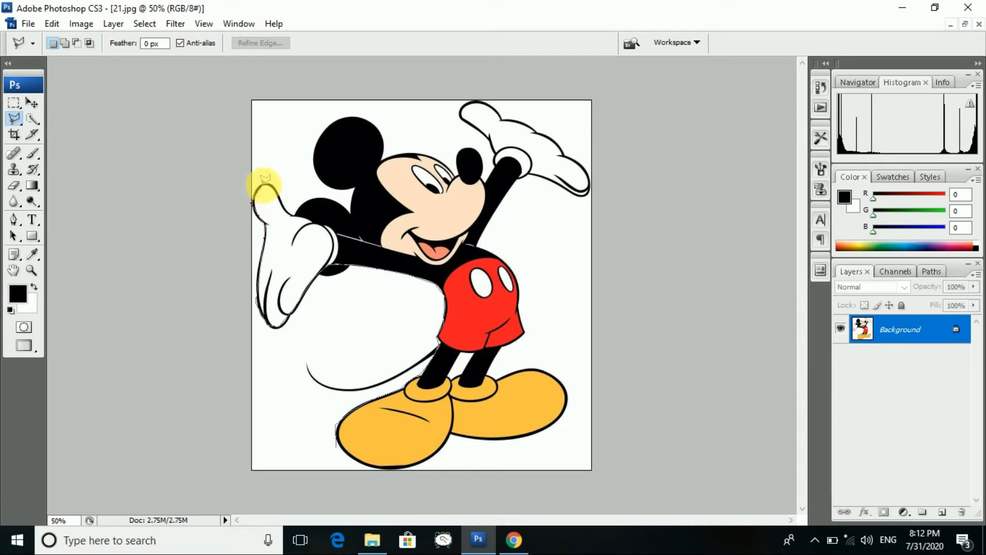
{"action": "left_click", "coordinate": [265, 184]}
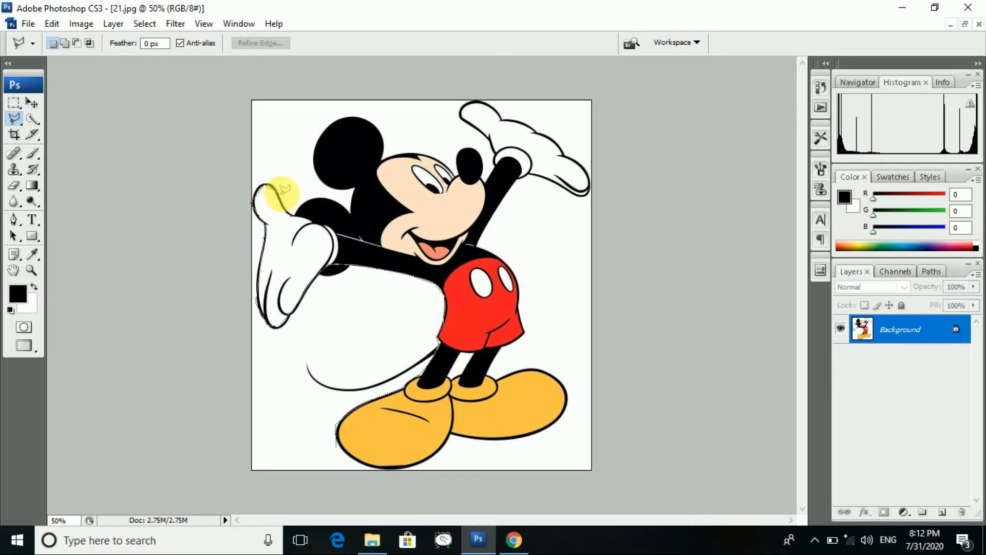
{"action": "left_click", "coordinate": [284, 202]}
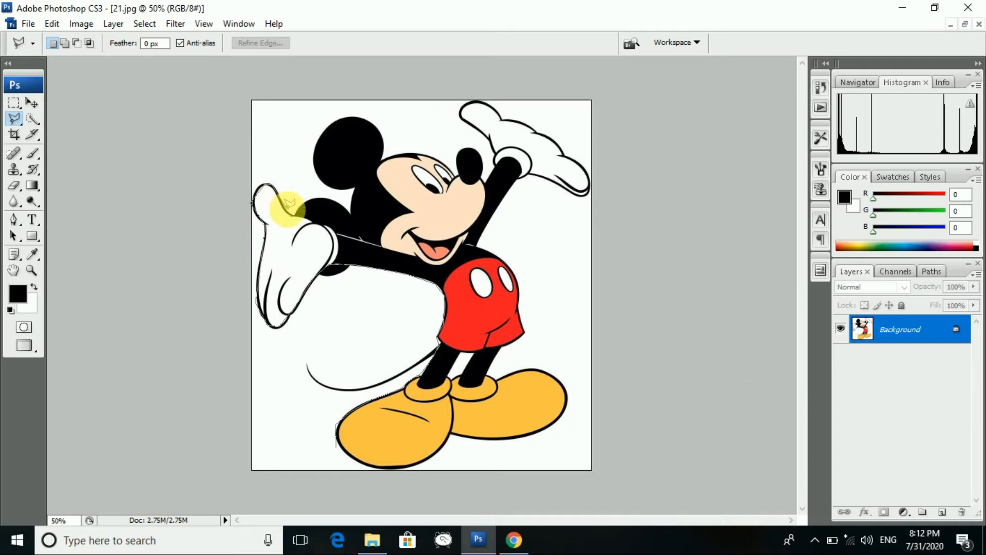
{"action": "left_click", "coordinate": [297, 215]}
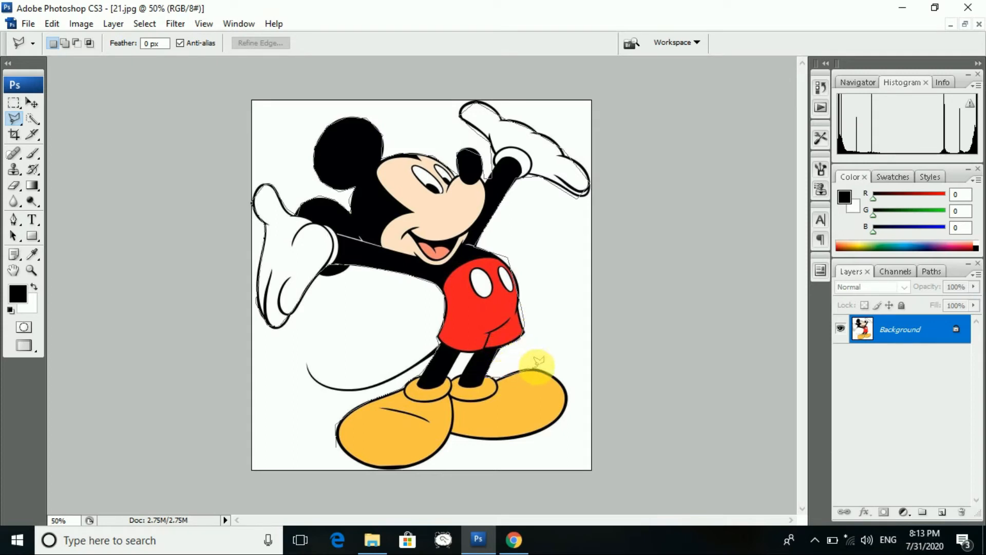
- Anchor the outline at the foot's edge and close it into a selection around Mickey
{"action": "left_click", "coordinate": [570, 394]}
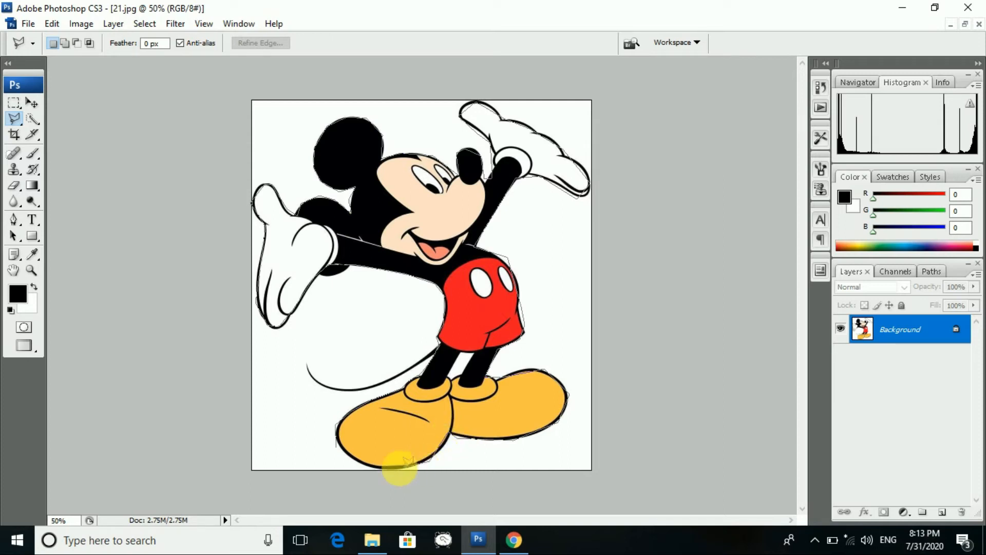
{"action": "left_click", "coordinate": [341, 439]}
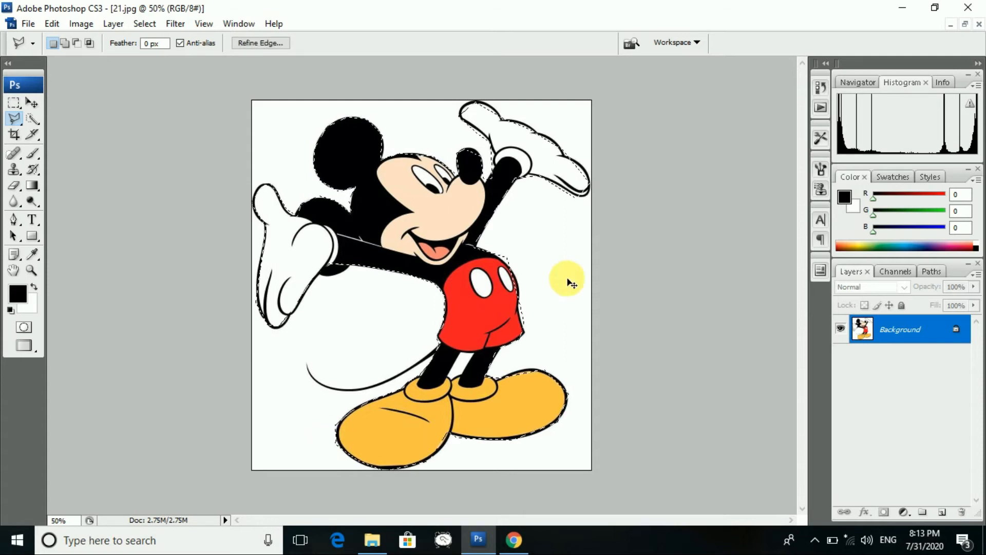
{"action": "left_click", "coordinate": [30, 24]}
{"action": "left_click", "coordinate": [50, 52]}
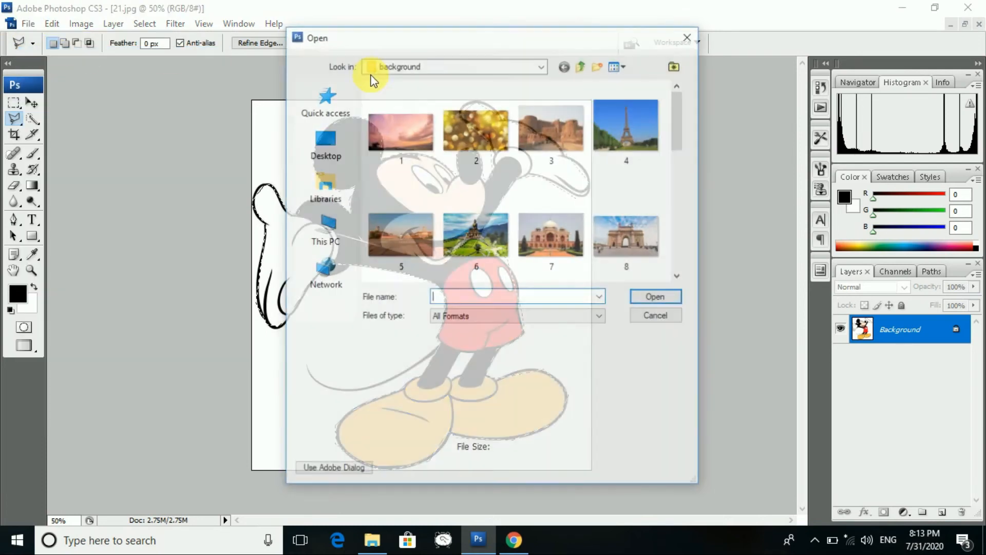
{"action": "scroll", "coordinate": [527, 221], "scroll_direction": "down", "scroll_amount": 5}
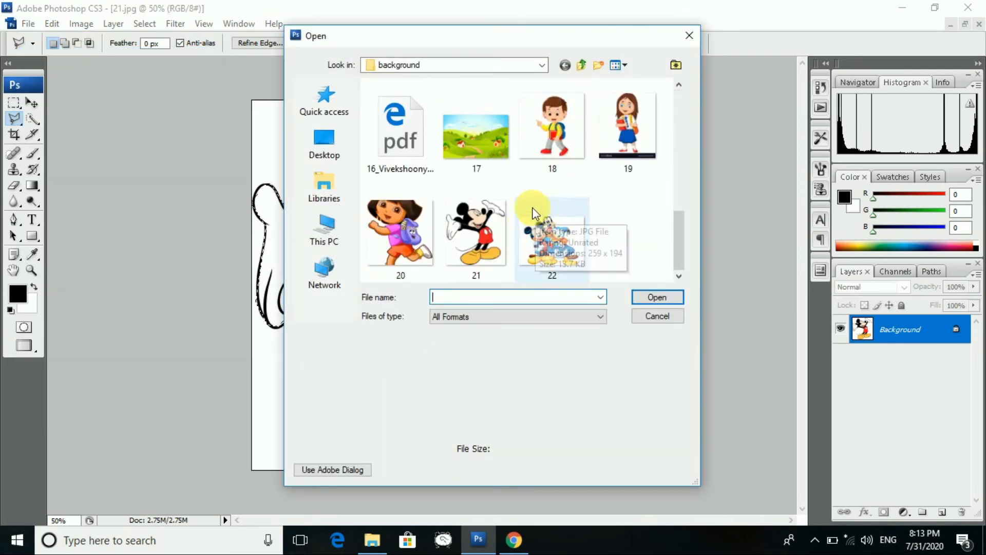
{"action": "scroll", "coordinate": [514, 195], "scroll_direction": "up", "scroll_amount": 3}
{"action": "left_click", "coordinate": [492, 145]}
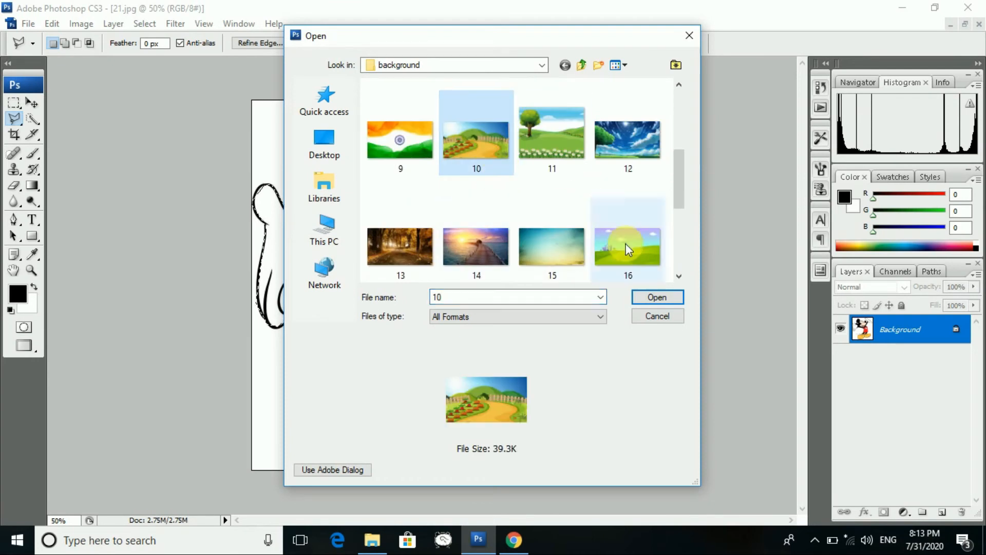
{"action": "left_click", "coordinate": [655, 296]}
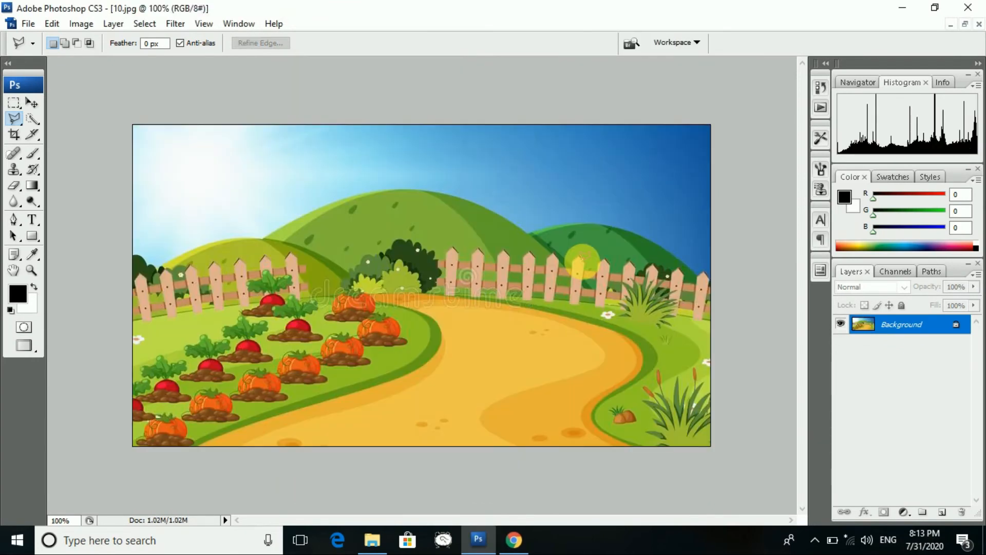
{"action": "key", "text": "ctrl+v"}
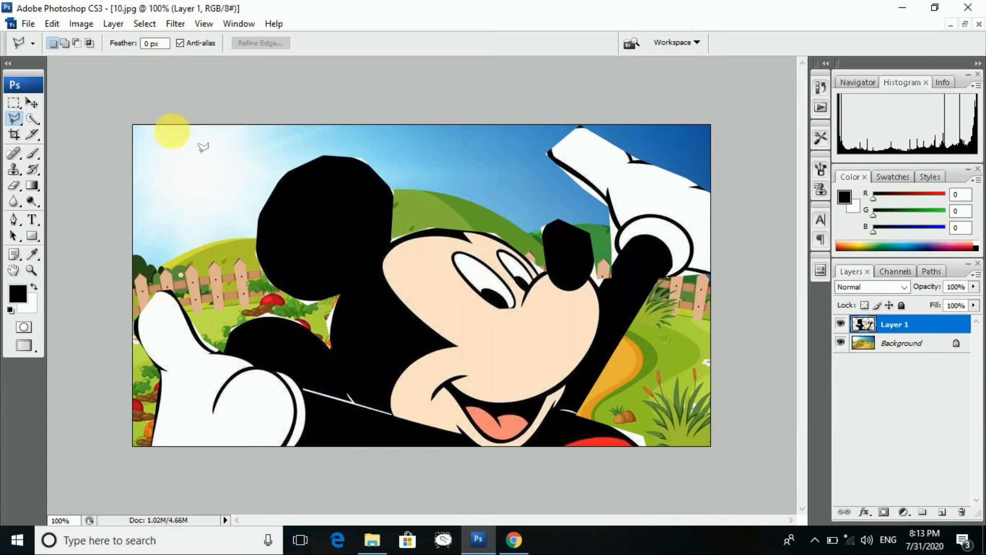
{"action": "left_click", "coordinate": [32, 104]}
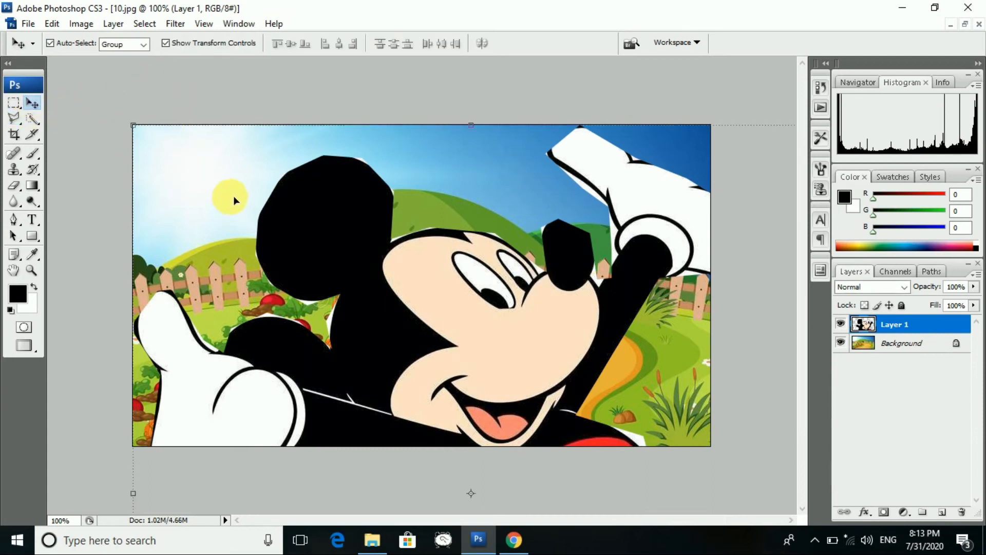
{"action": "left_click_drag", "start_coordinate": [135, 125], "coordinate": [242, 169]}
{"action": "left_click_drag", "start_coordinate": [316, 357], "coordinate": [346, 383]}
{"action": "left_click_drag", "start_coordinate": [364, 144], "coordinate": [373, 335]}
{"action": "left_click_drag", "start_coordinate": [385, 380], "coordinate": [422, 186]}
{"action": "left_click_drag", "start_coordinate": [559, 475], "coordinate": [523, 414]}
{"action": "left_click_drag", "start_coordinate": [489, 372], "coordinate": [521, 404]}
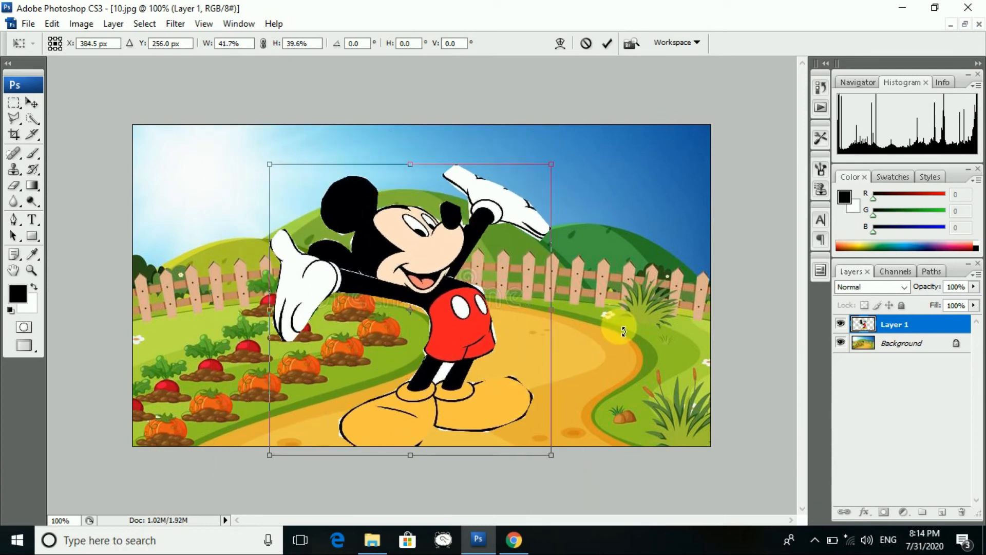
{"action": "left_click", "coordinate": [15, 101]}
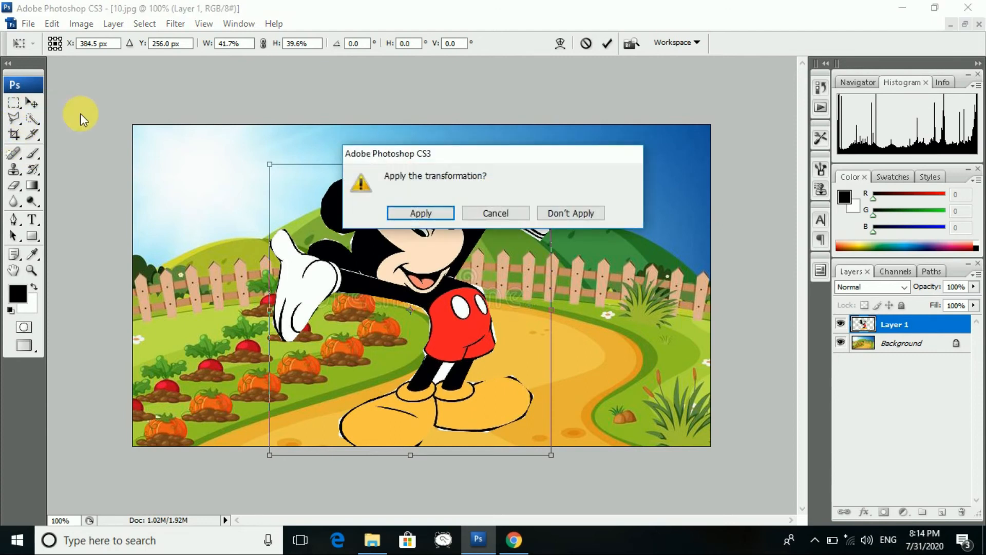
{"action": "left_click", "coordinate": [405, 214]}
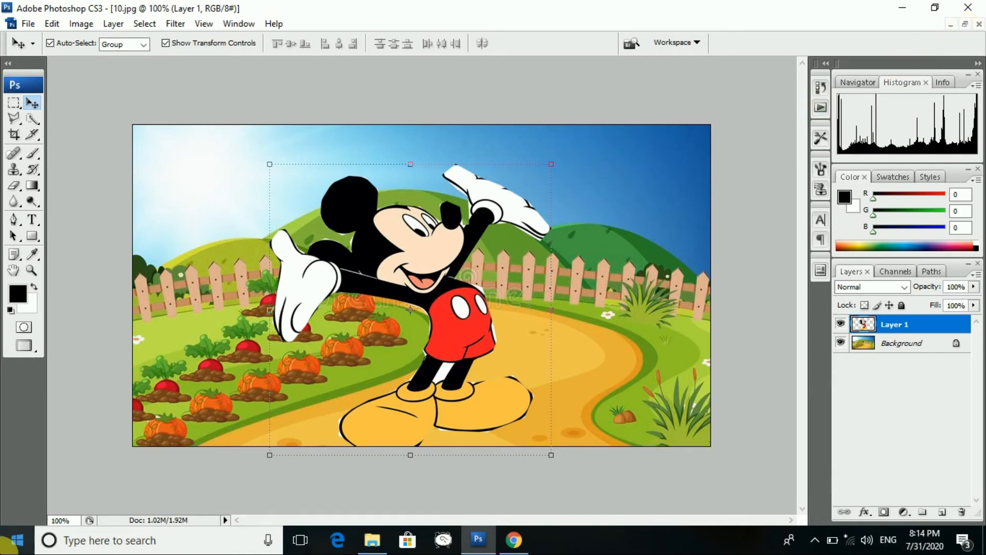
{"action": "left_click", "coordinate": [979, 24]}
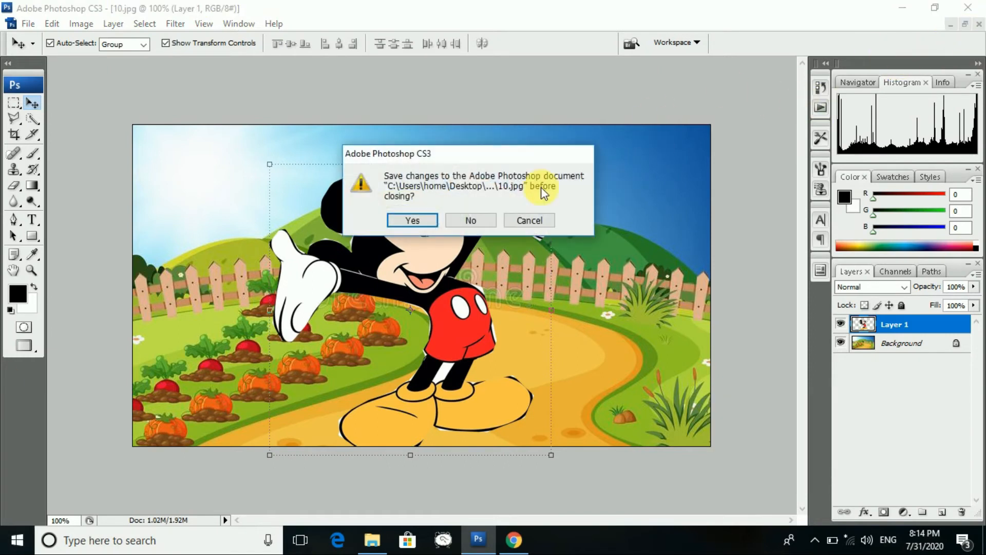
{"action": "left_click", "coordinate": [486, 221]}
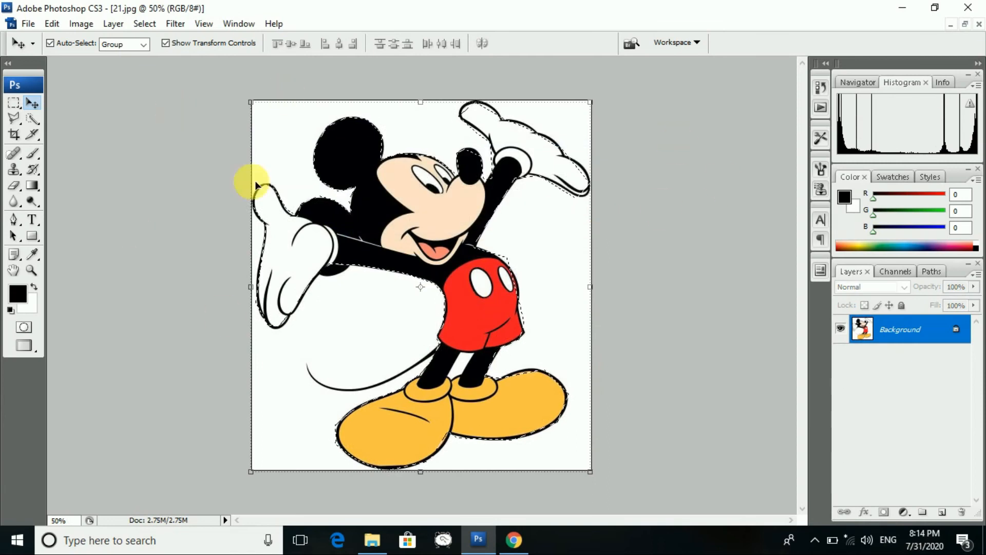
- Switch among lasso variants and clear the existing selection around Mickey
{"action": "left_click", "coordinate": [17, 124]}
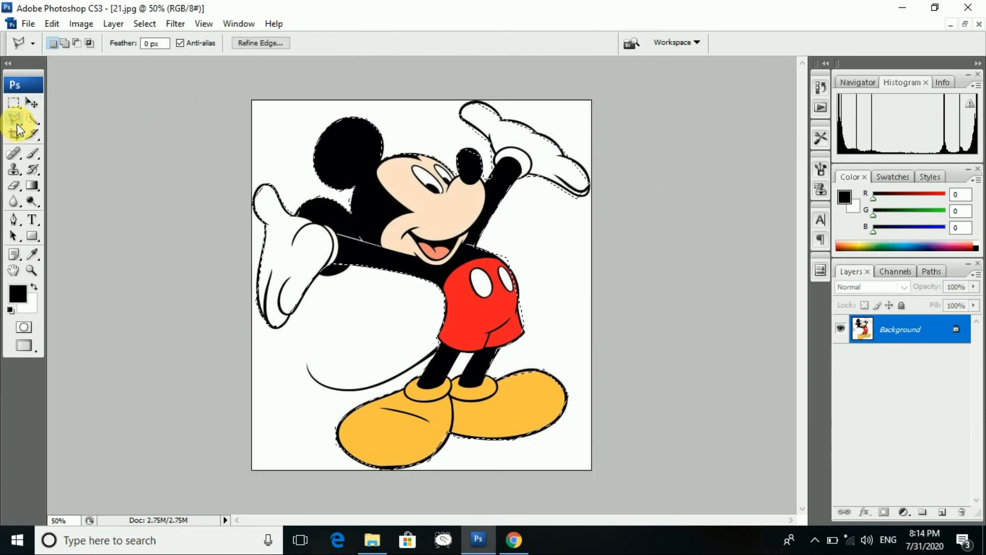
{"action": "left_click", "coordinate": [20, 125]}
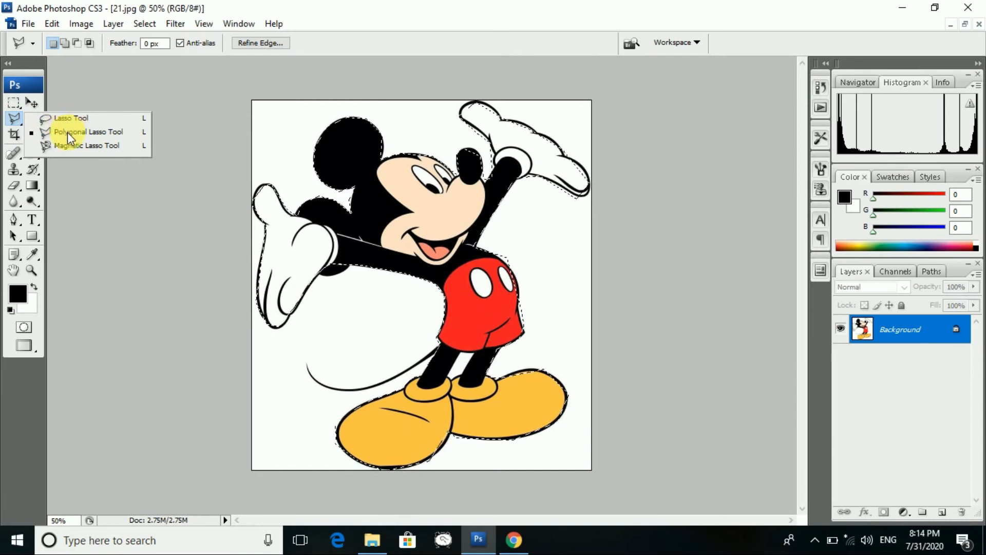
{"action": "left_click", "coordinate": [68, 146]}
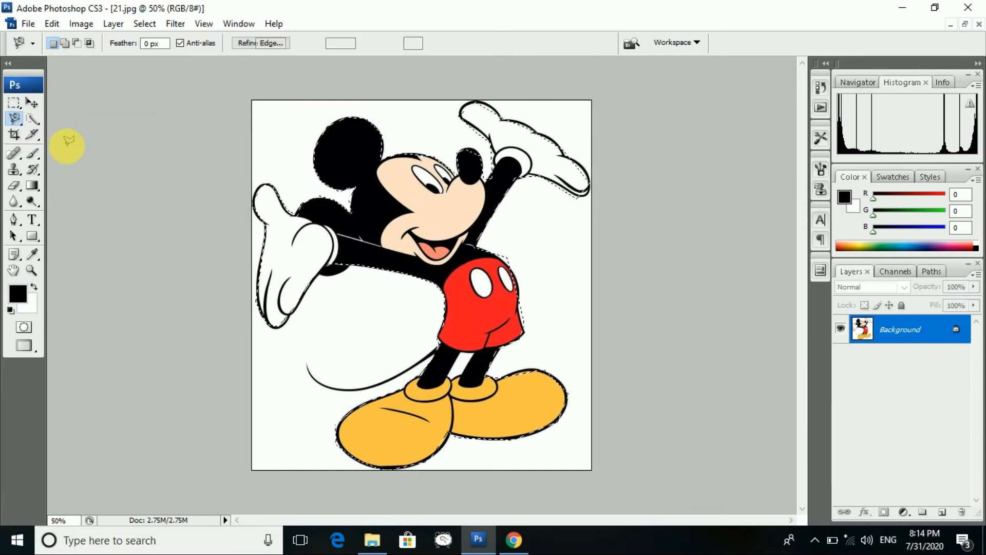
{"action": "left_click", "coordinate": [14, 102]}
{"action": "left_click", "coordinate": [259, 122]}
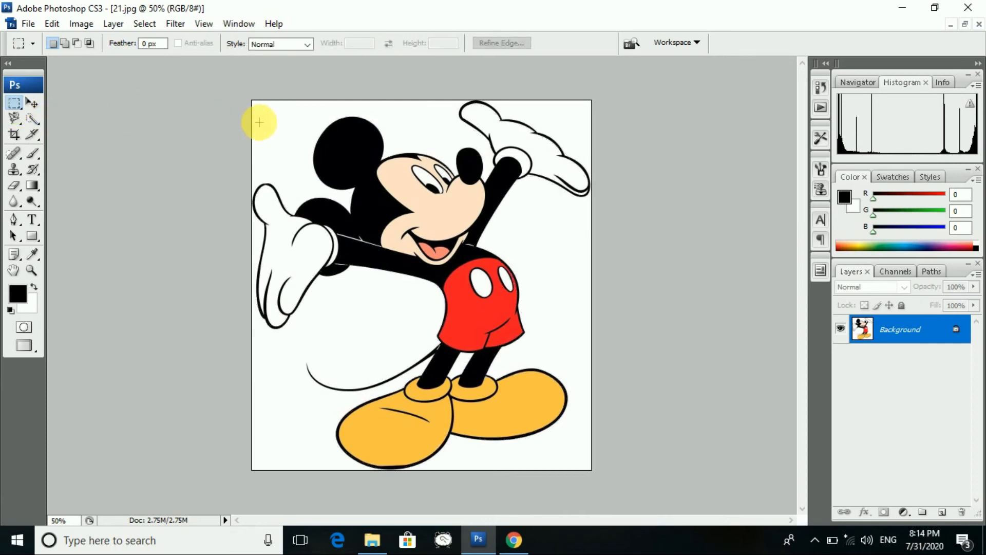
- With the Magnetic Lasso, trace Mickey from the shoe's bottom edge and close the outline
{"action": "left_click", "coordinate": [16, 122]}
{"action": "left_click", "coordinate": [61, 147]}
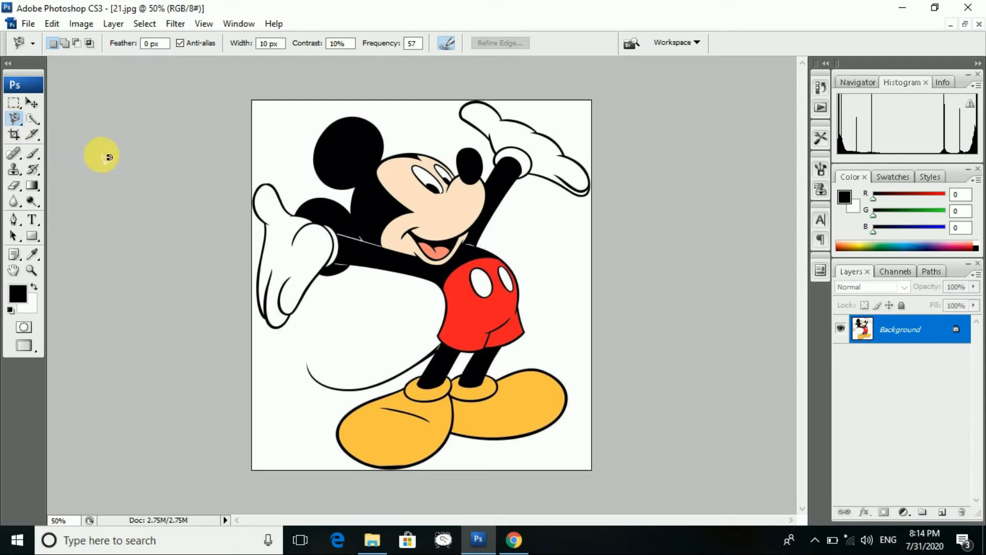
{"action": "left_click", "coordinate": [362, 464]}
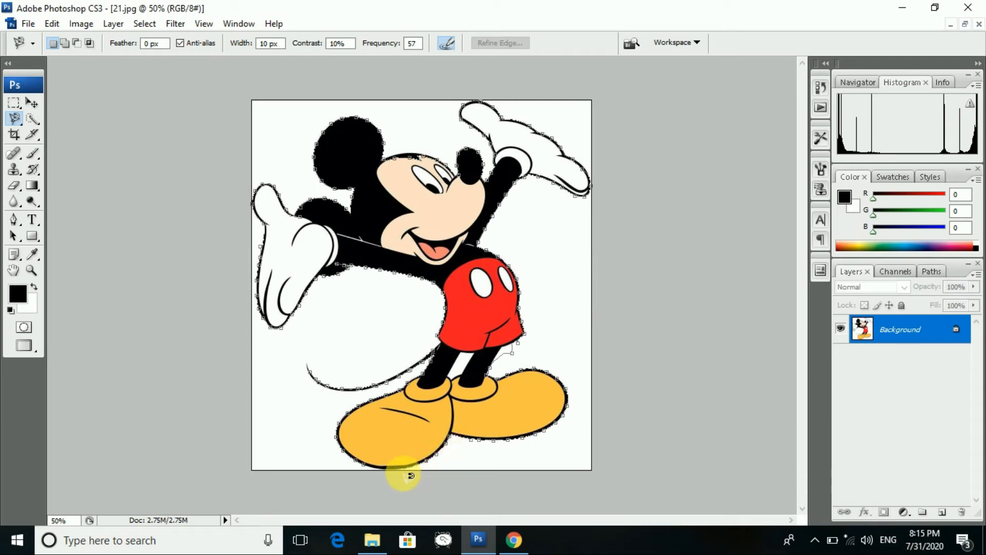
{"action": "left_click", "coordinate": [371, 469]}
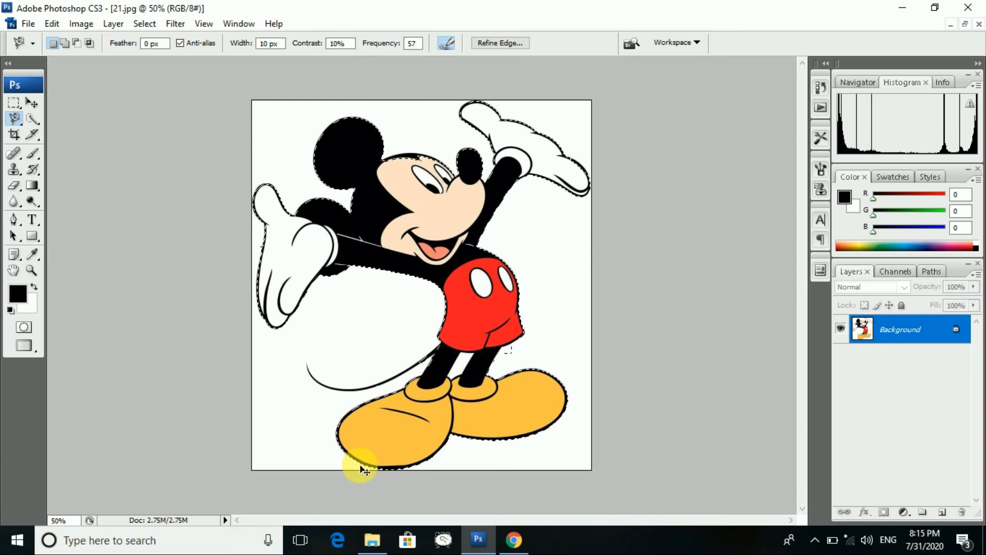
- Minimize the Mickey image and open the hilltop statue landscape 6.jpg
{"action": "left_click", "coordinate": [950, 24]}
{"action": "left_click", "coordinate": [16, 25]}
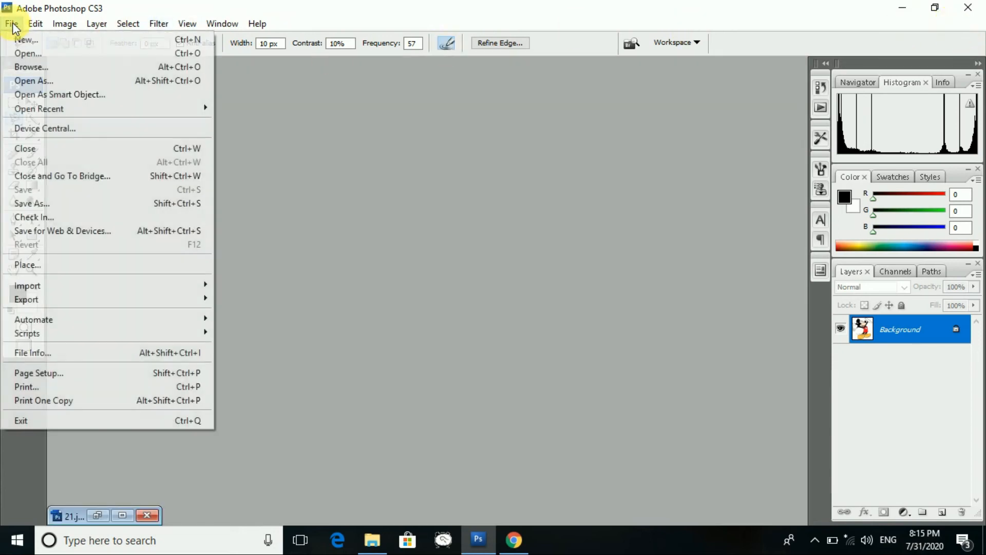
{"action": "left_click", "coordinate": [37, 50]}
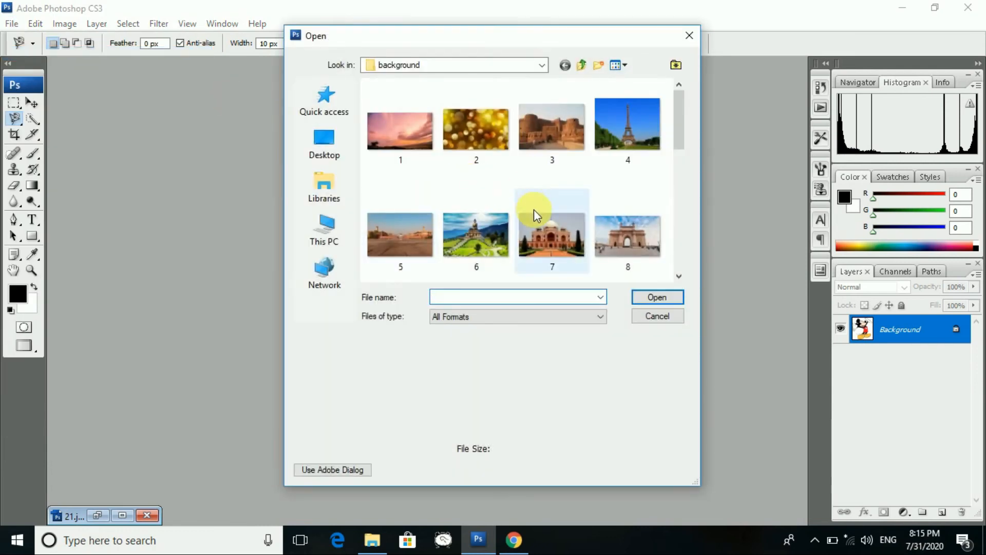
{"action": "left_click", "coordinate": [483, 232]}
{"action": "left_click", "coordinate": [642, 299]}
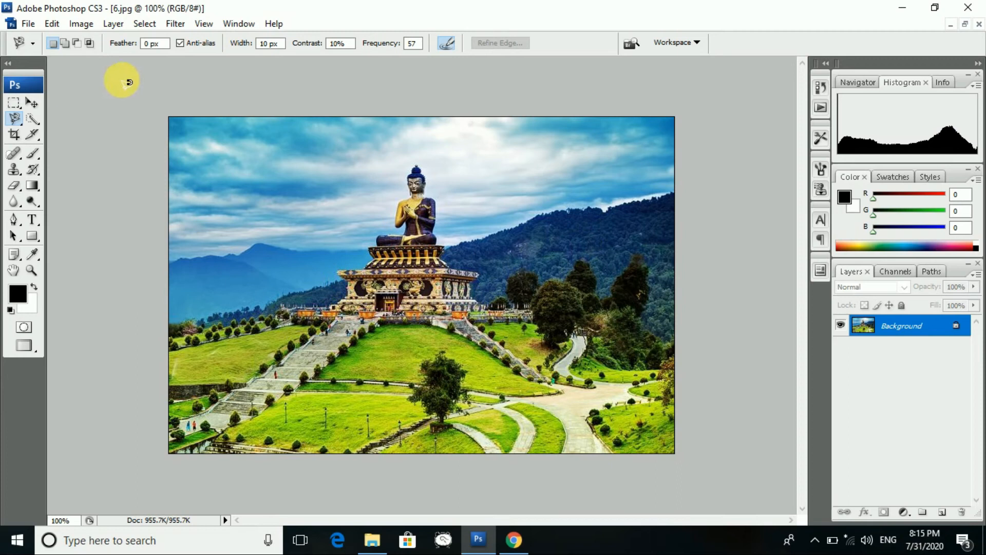
- Paste Mickey as Layer 1, try shrinking him to about 16%, then discard the resize
{"action": "key", "text": "ctrl+v"}
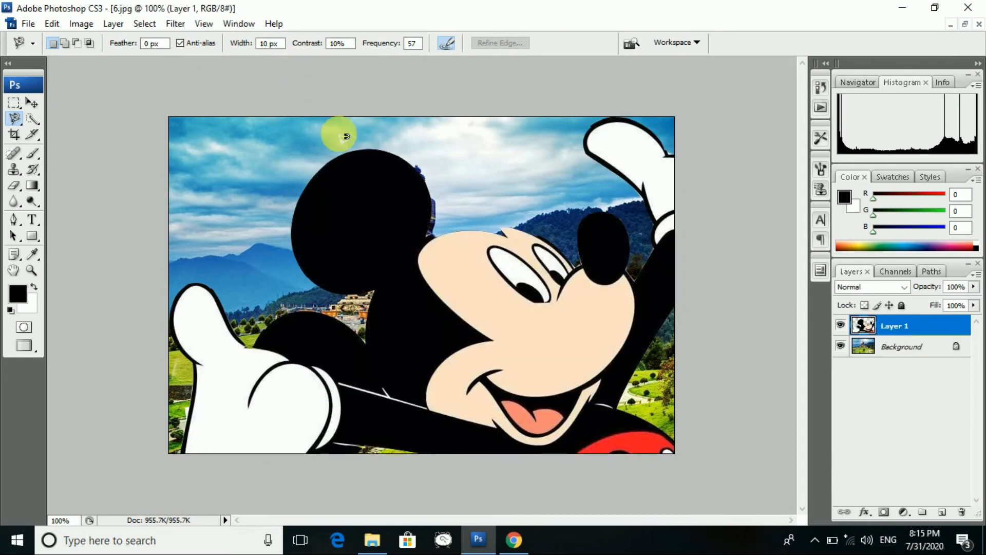
{"action": "left_click", "coordinate": [32, 104]}
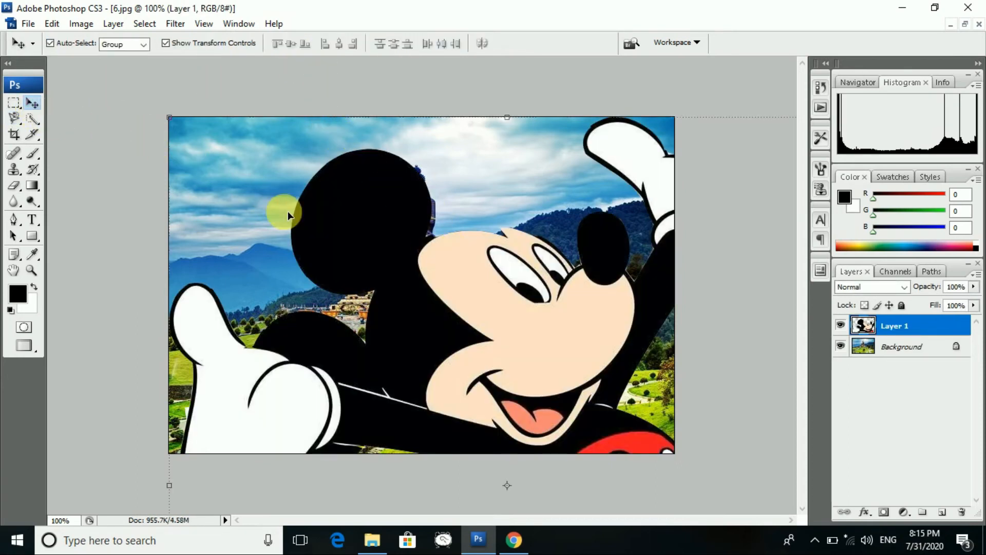
{"action": "left_click_drag", "start_coordinate": [170, 117], "coordinate": [493, 383]}
{"action": "left_click_drag", "start_coordinate": [557, 401], "coordinate": [258, 161]}
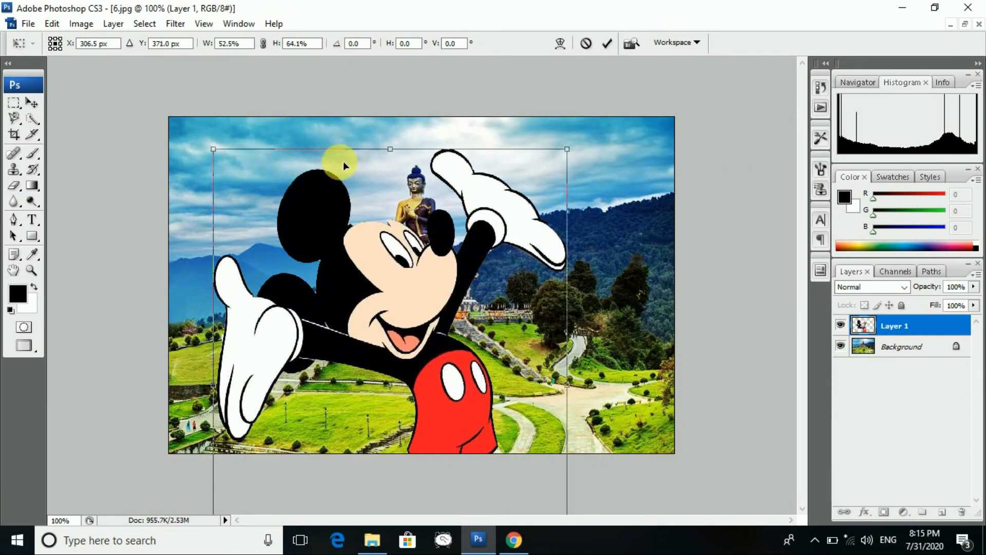
{"action": "left_click_drag", "start_coordinate": [390, 150], "coordinate": [391, 305]}
{"action": "left_click_drag", "start_coordinate": [469, 381], "coordinate": [450, 234]}
{"action": "left_click_drag", "start_coordinate": [549, 472], "coordinate": [378, 401]}
{"action": "left_click_drag", "start_coordinate": [360, 312], "coordinate": [608, 341]}
{"action": "left_click_drag", "start_coordinate": [624, 432], "coordinate": [551, 358]}
{"action": "left_click_drag", "start_coordinate": [523, 317], "coordinate": [597, 383]}
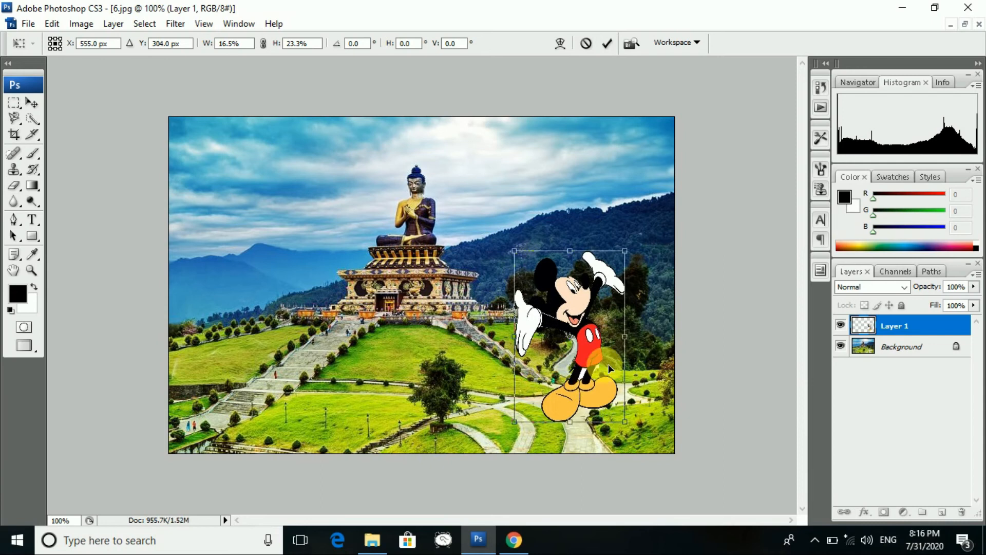
{"action": "left_click", "coordinate": [34, 103]}
{"action": "left_click", "coordinate": [575, 213]}
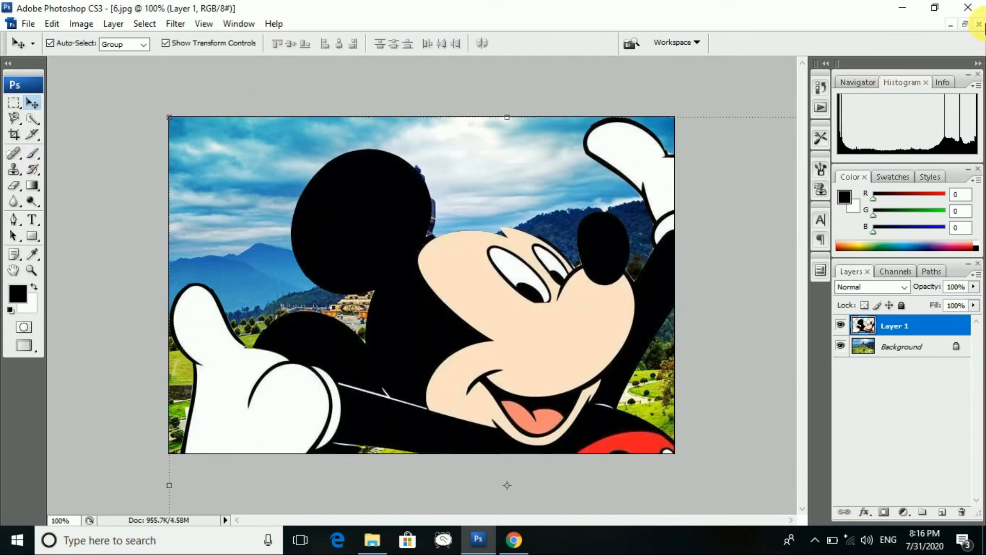
- Close 6.jpg without saving, restore 21.jpg, deselect, and enlarge its window
{"action": "left_click", "coordinate": [979, 25]}
{"action": "left_click", "coordinate": [492, 221]}
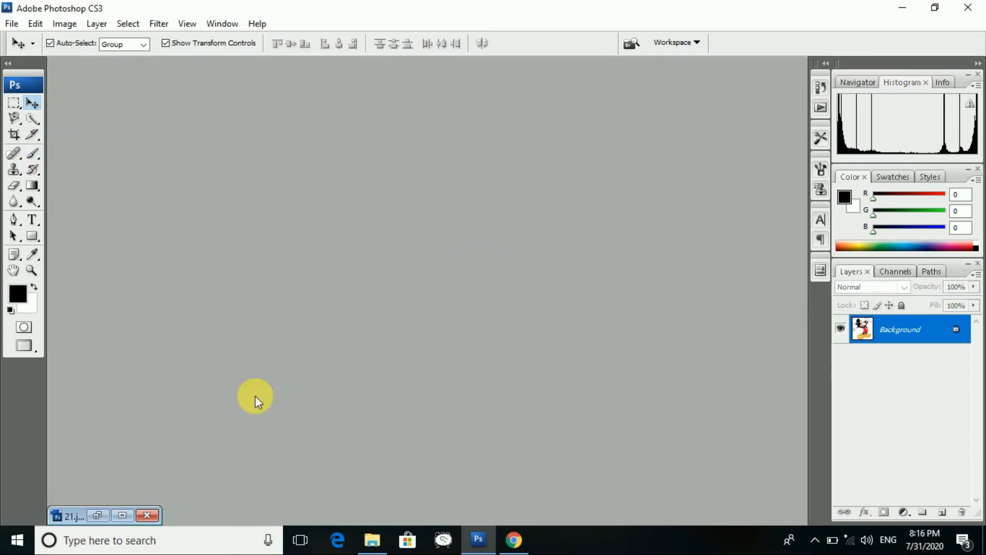
{"action": "left_click", "coordinate": [99, 515]}
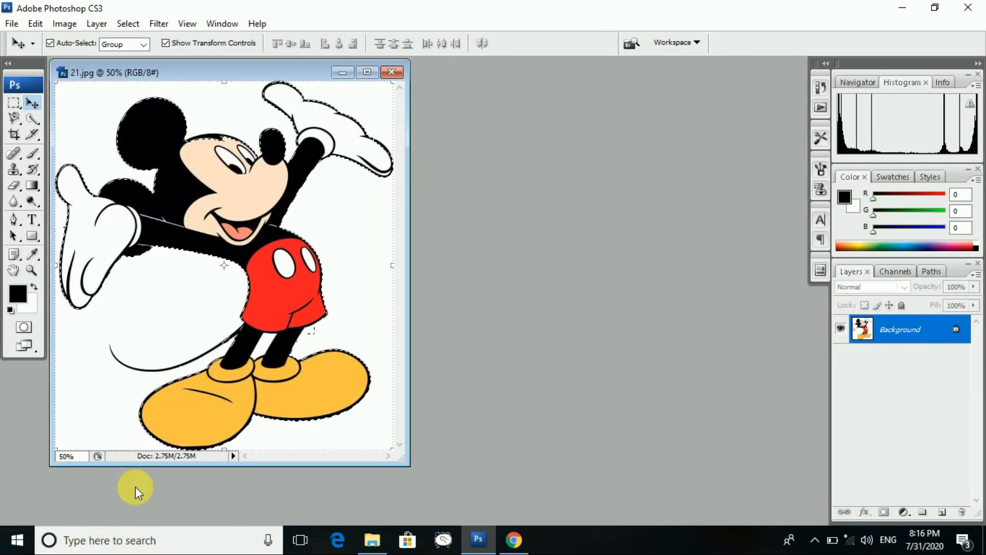
{"action": "left_click", "coordinate": [13, 103]}
{"action": "left_click", "coordinate": [76, 112]}
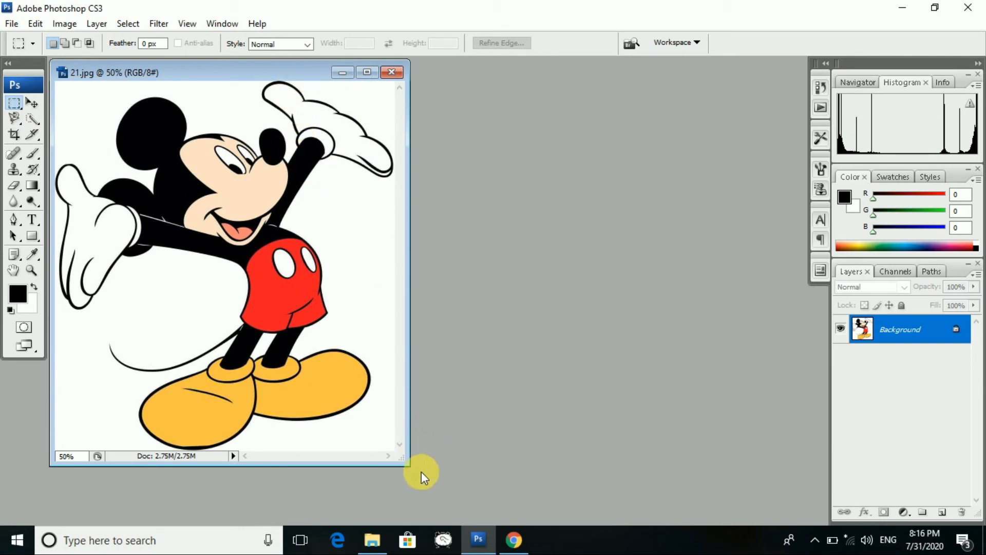
{"action": "left_click_drag", "start_coordinate": [413, 470], "coordinate": [625, 526]}
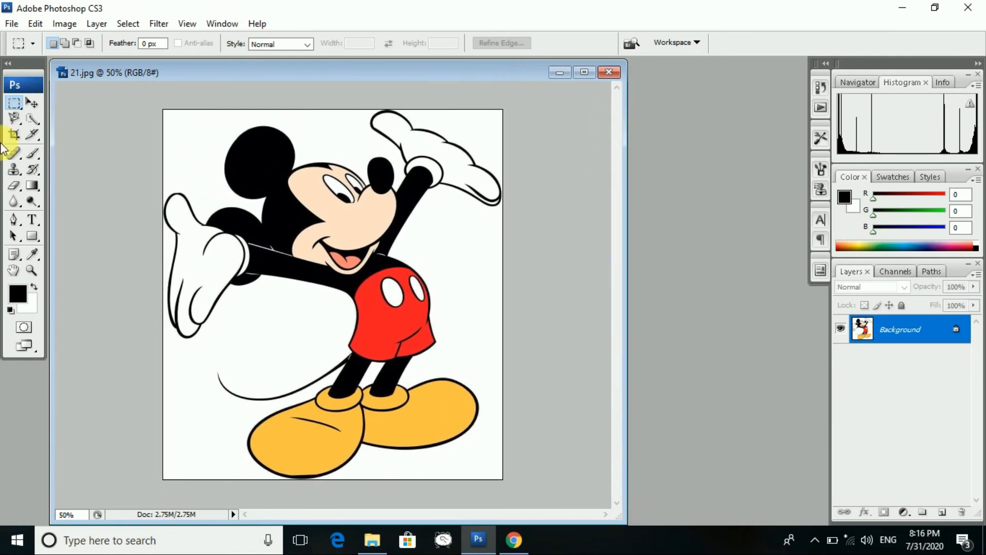
- Choose the Quick Selection Tool set to Add to selection
{"action": "left_click", "coordinate": [33, 119]}
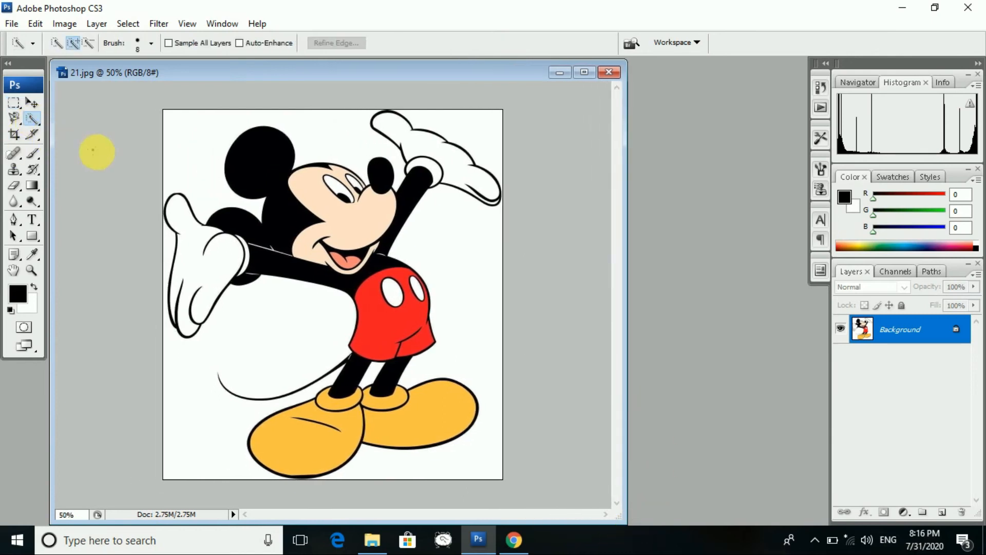
{"action": "right_click", "coordinate": [39, 123]}
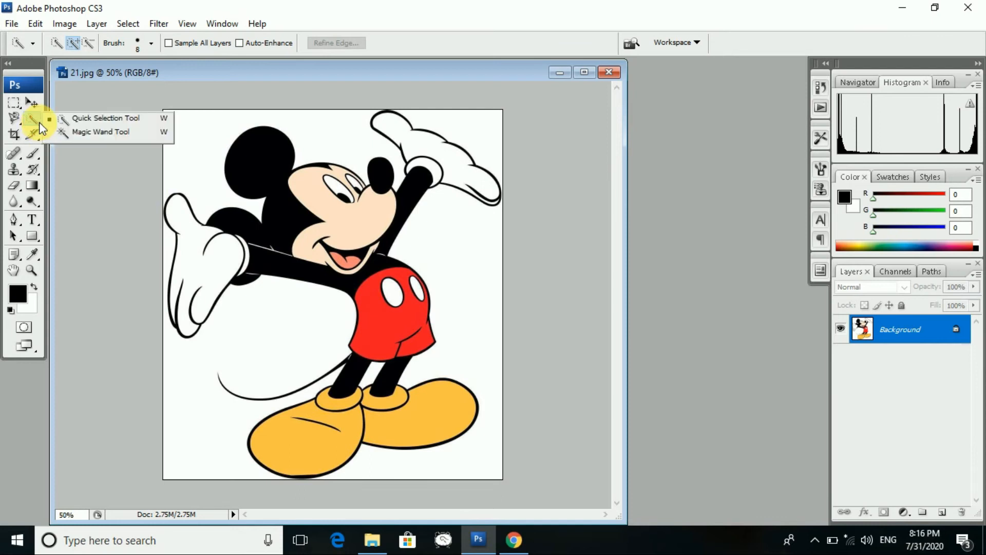
{"action": "left_click", "coordinate": [86, 118]}
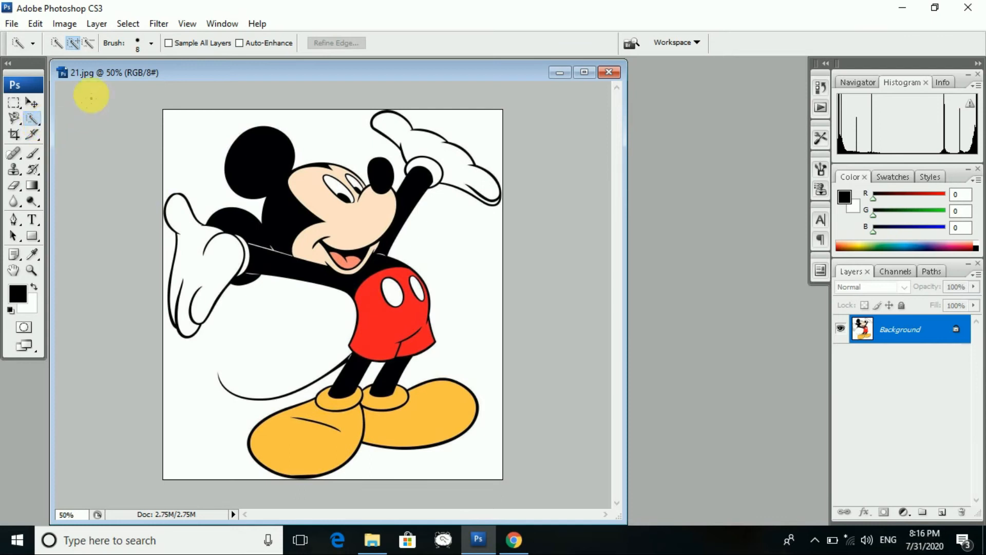
{"action": "left_click", "coordinate": [74, 43]}
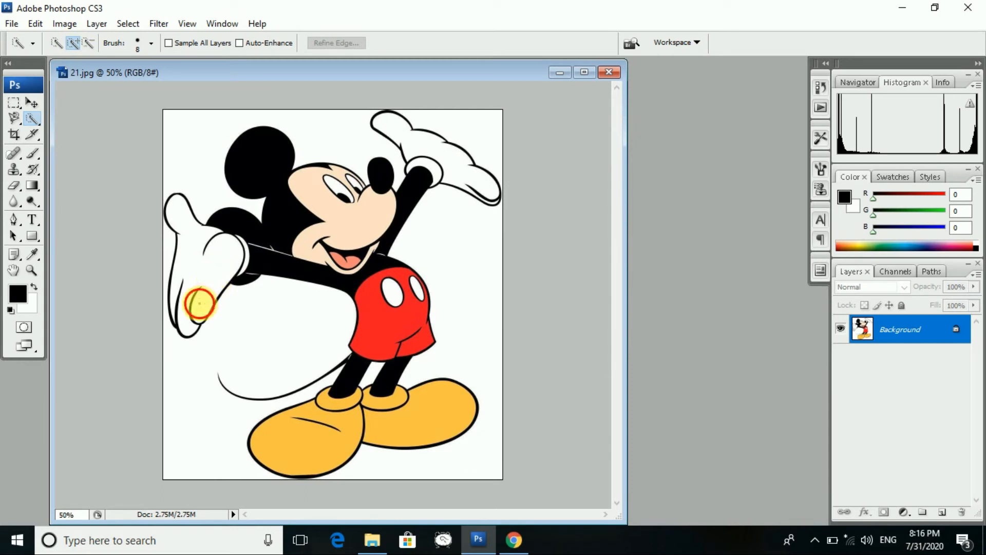
- Brush over Mickey's glove, head, arm, torso, shoe, legs and red shorts to select him
{"action": "left_click_drag", "start_coordinate": [199, 303], "coordinate": [199, 262]}
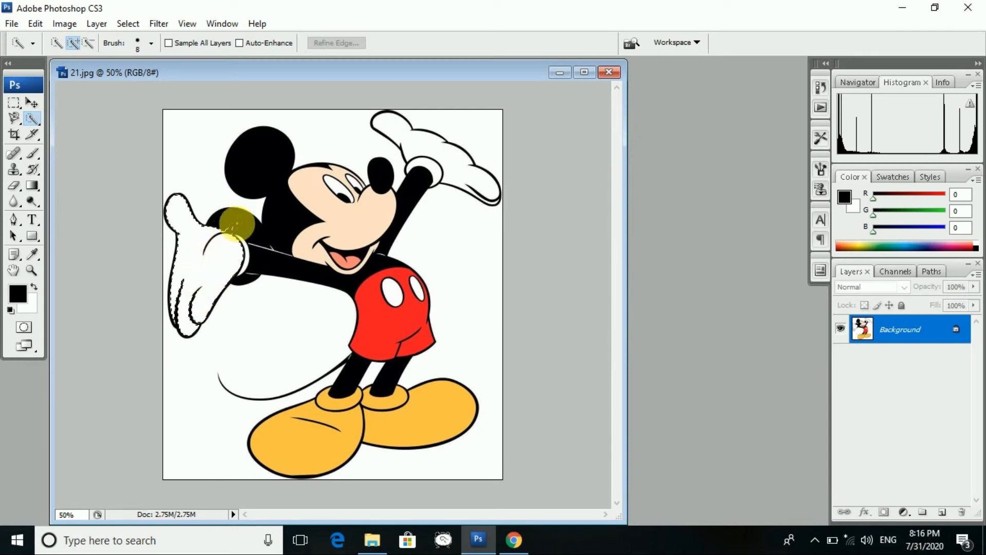
{"action": "mouse_move", "coordinate": [262, 227]}
{"action": "left_mouse_down"}
{"action": "mouse_move", "coordinate": [302, 192]}
{"action": "mouse_move", "coordinate": [339, 193]}
{"action": "mouse_move", "coordinate": [376, 212]}
{"action": "mouse_move", "coordinate": [405, 201]}
{"action": "mouse_move", "coordinate": [414, 139]}
{"action": "left_mouse_up"}
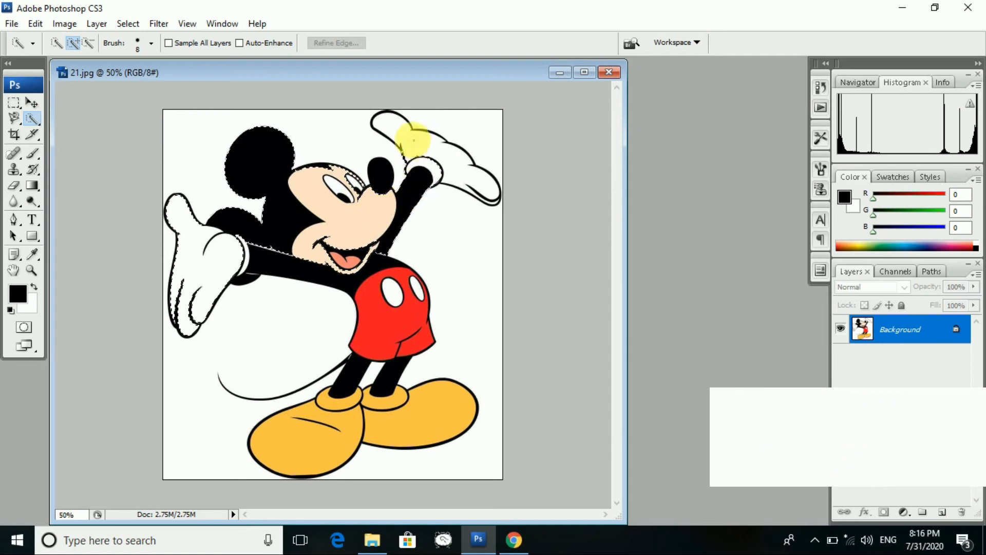
{"action": "mouse_move", "coordinate": [339, 279]}
{"action": "left_mouse_down"}
{"action": "mouse_move", "coordinate": [369, 280]}
{"action": "mouse_move", "coordinate": [397, 322]}
{"action": "mouse_move", "coordinate": [390, 363]}
{"action": "left_mouse_up"}
{"action": "mouse_move", "coordinate": [333, 418]}
{"action": "left_mouse_down"}
{"action": "mouse_move", "coordinate": [295, 444]}
{"action": "mouse_move", "coordinate": [377, 417]}
{"action": "mouse_move", "coordinate": [428, 415]}
{"action": "mouse_move", "coordinate": [454, 396]}
{"action": "mouse_move", "coordinate": [386, 404]}
{"action": "left_mouse_up"}
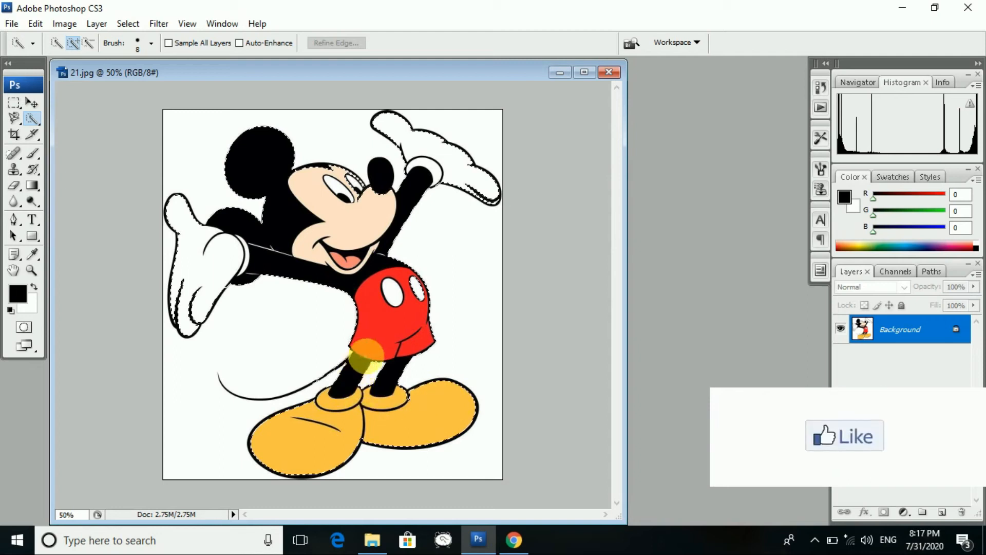
{"action": "left_click_drag", "start_coordinate": [367, 359], "coordinate": [390, 331]}
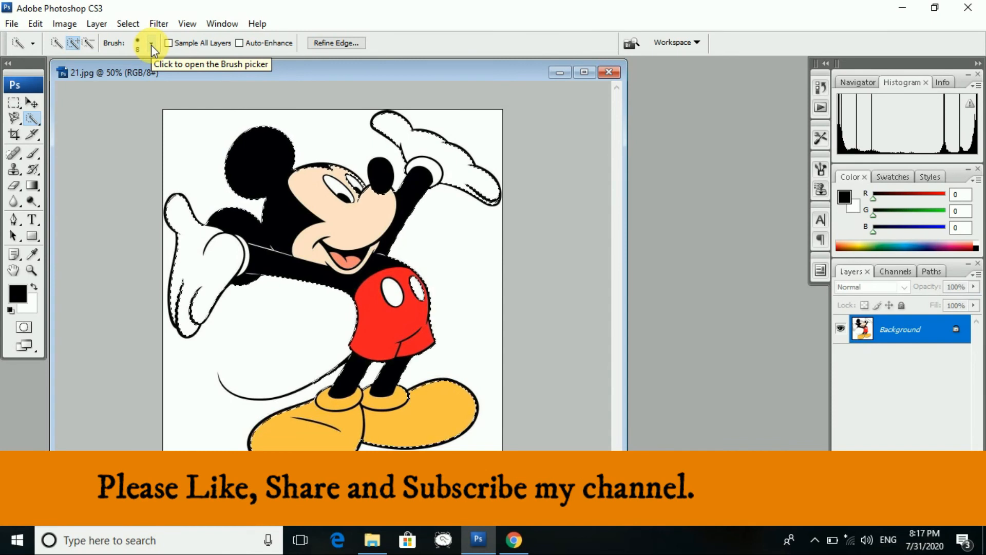
{"action": "left_click", "coordinate": [151, 44]}
{"action": "left_click", "coordinate": [151, 45]}
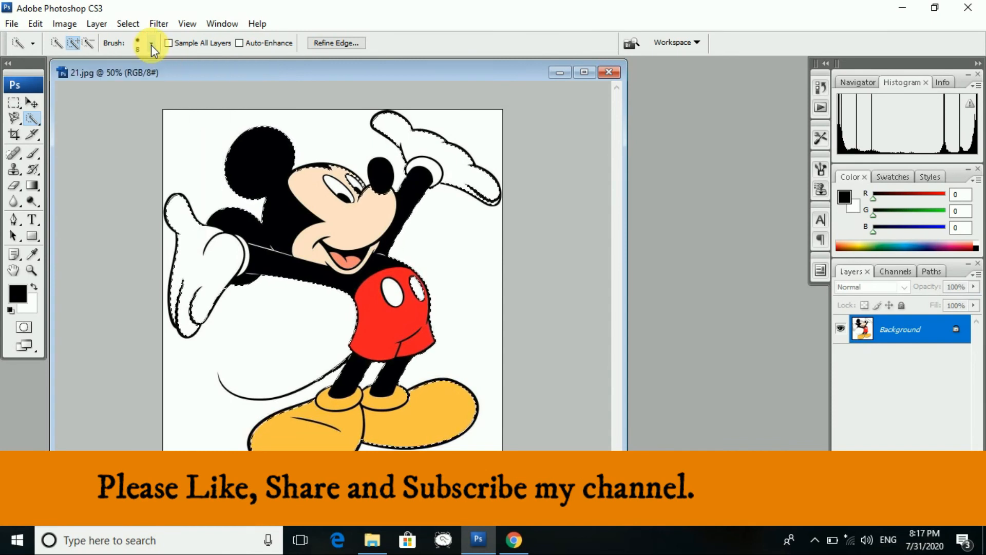
{"action": "left_click", "coordinate": [11, 23]}
{"action": "left_click", "coordinate": [33, 50]}
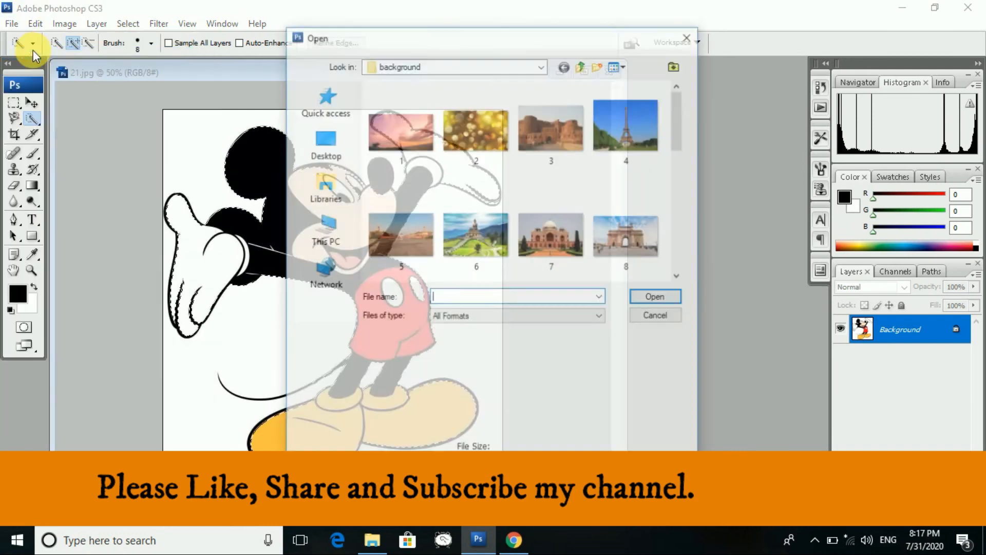
{"action": "left_click", "coordinate": [495, 130]}
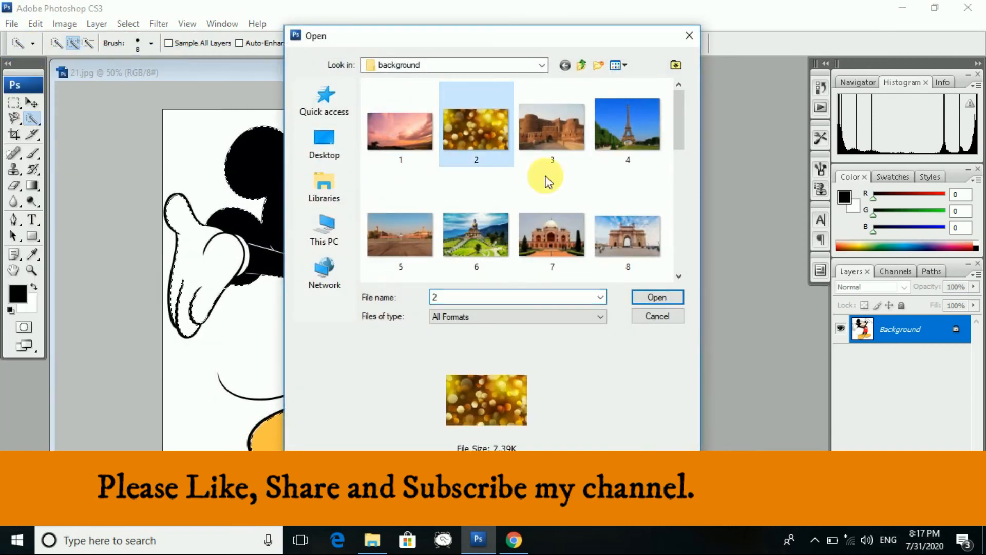
{"action": "left_click", "coordinate": [655, 297]}
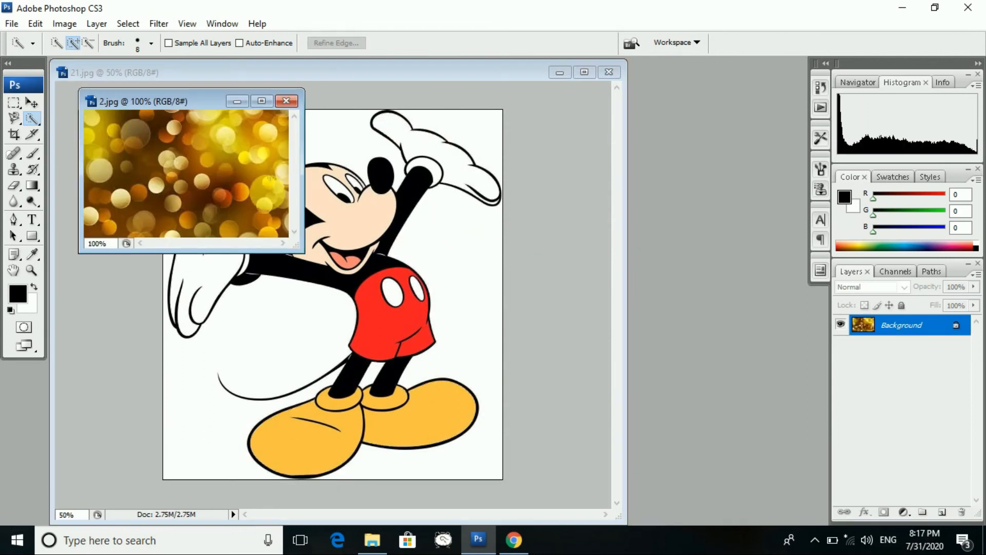
{"action": "left_click_drag", "start_coordinate": [305, 257], "coordinate": [669, 523]}
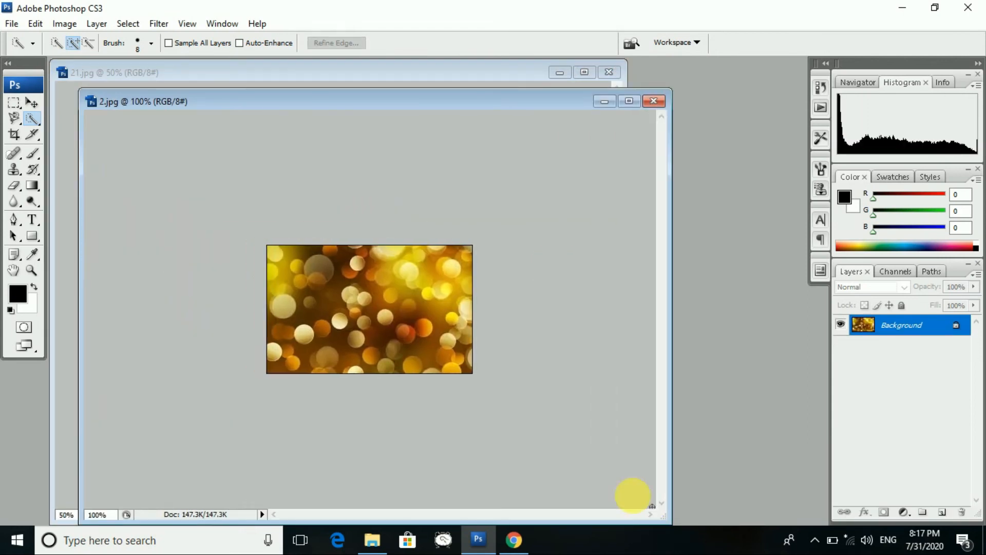
{"action": "left_click_drag", "start_coordinate": [353, 281], "coordinate": [360, 287]}
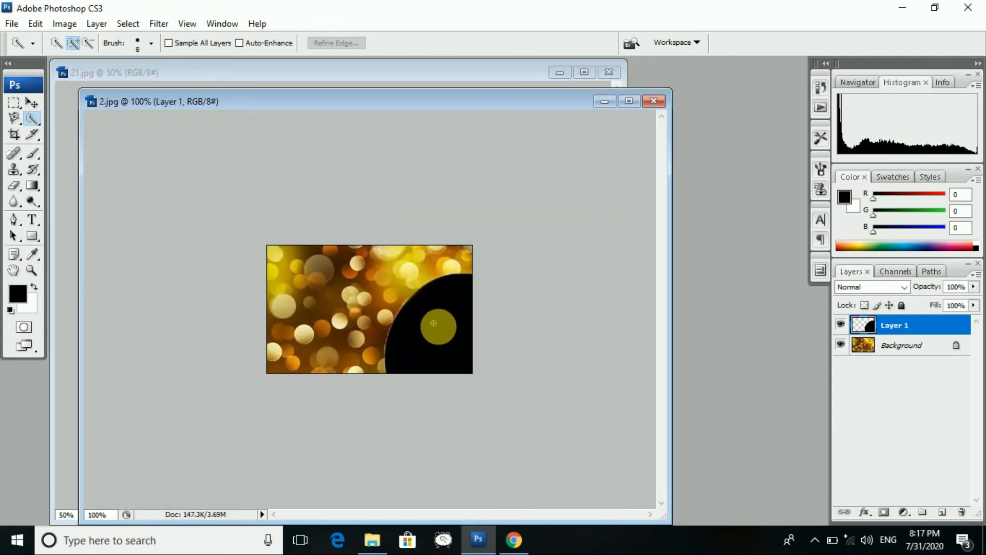
{"action": "left_click", "coordinate": [32, 102]}
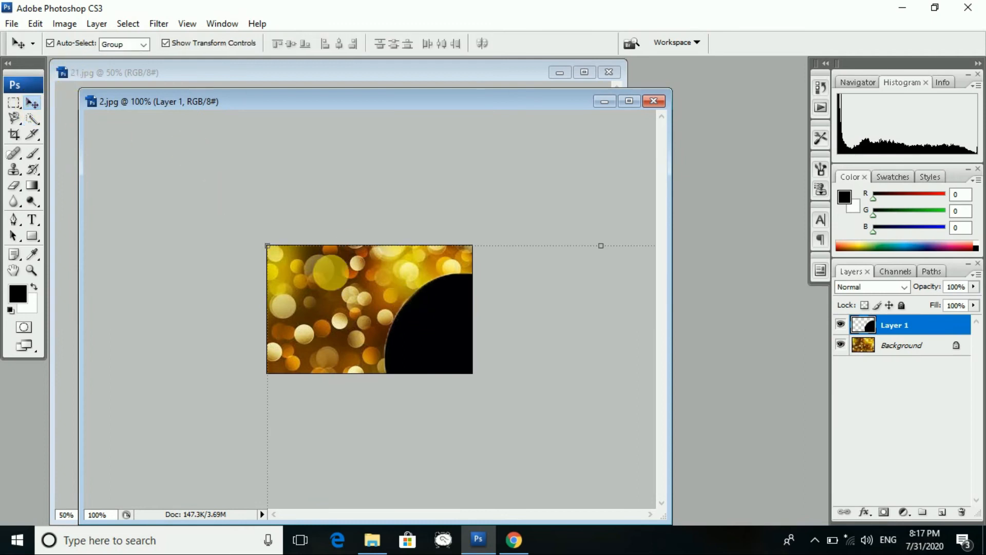
{"action": "left_click_drag", "start_coordinate": [269, 249], "coordinate": [403, 396]}
{"action": "left_click_drag", "start_coordinate": [431, 436], "coordinate": [405, 280]}
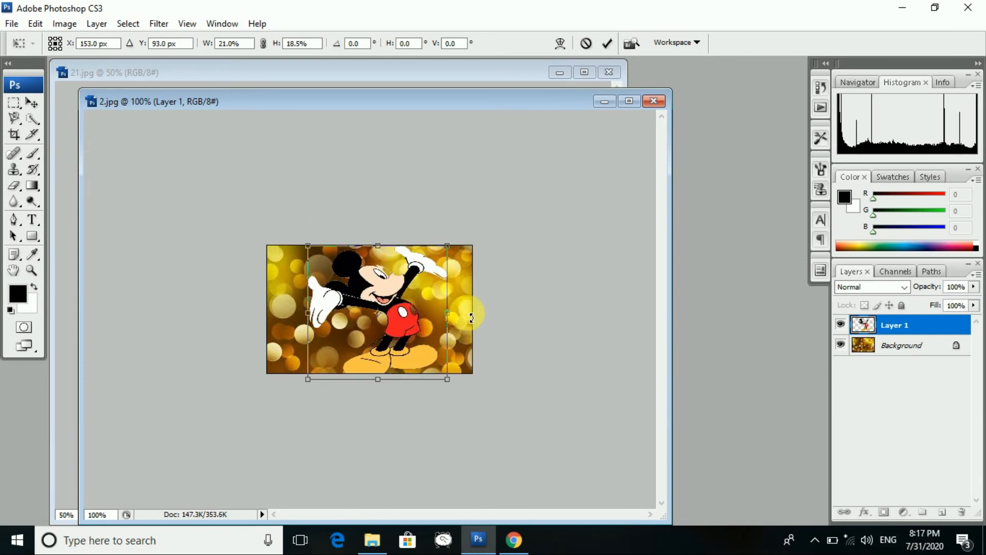
{"action": "left_click", "coordinate": [32, 103]}
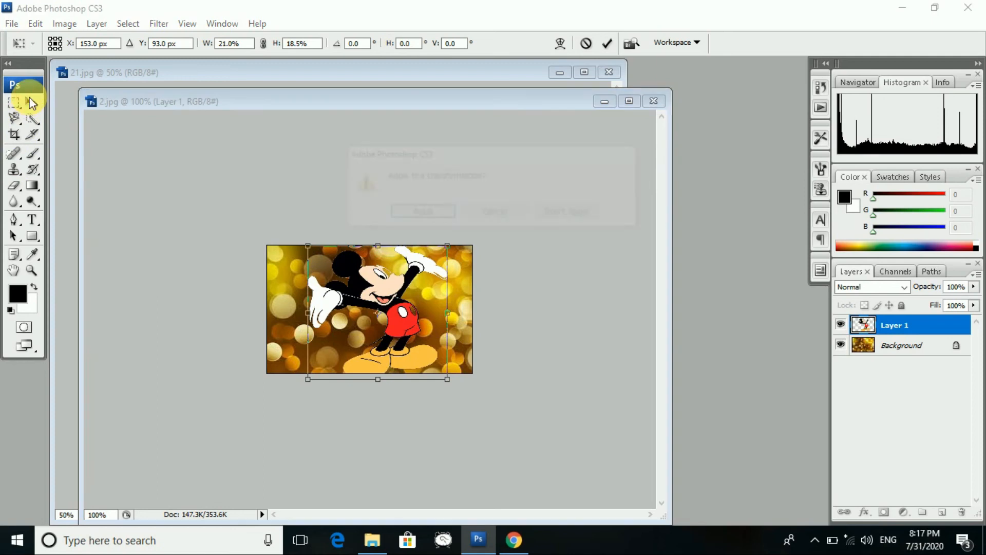
{"action": "left_click", "coordinate": [569, 215]}
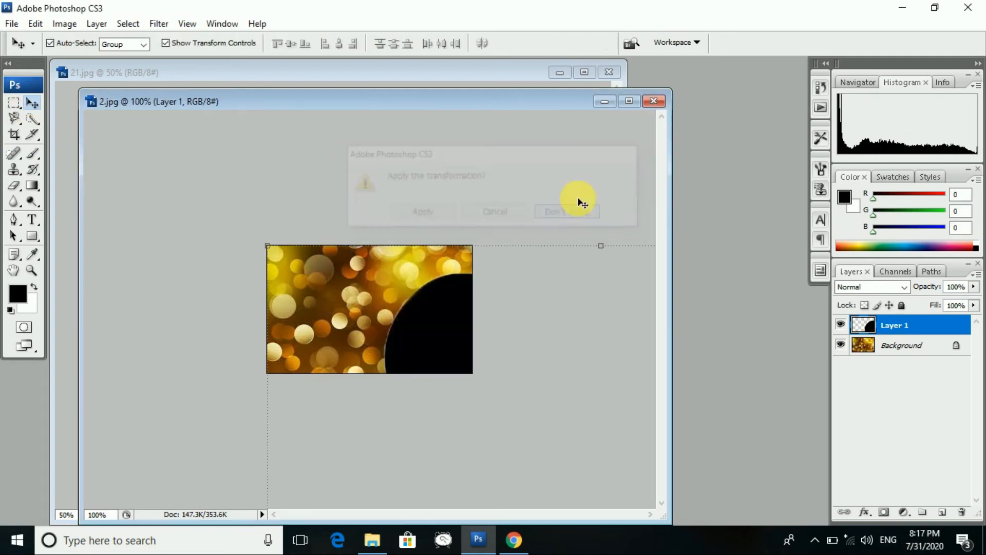
{"action": "left_click", "coordinate": [661, 104]}
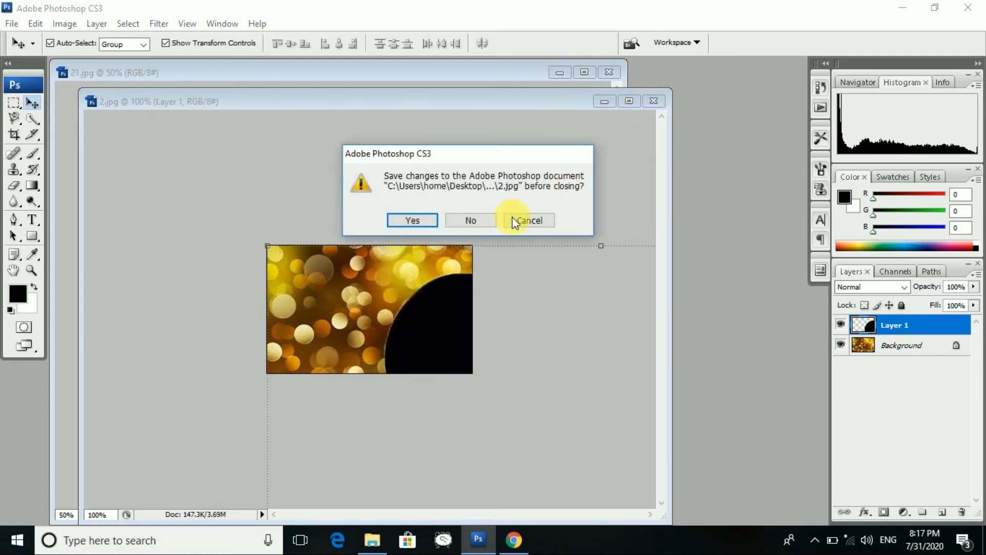
{"action": "left_click", "coordinate": [477, 222]}
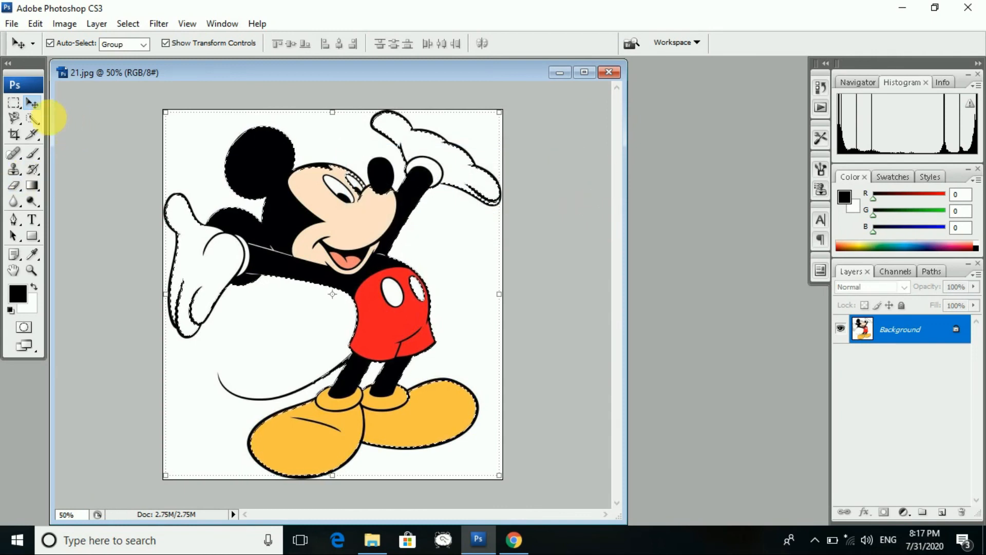
{"action": "left_click", "coordinate": [36, 120]}
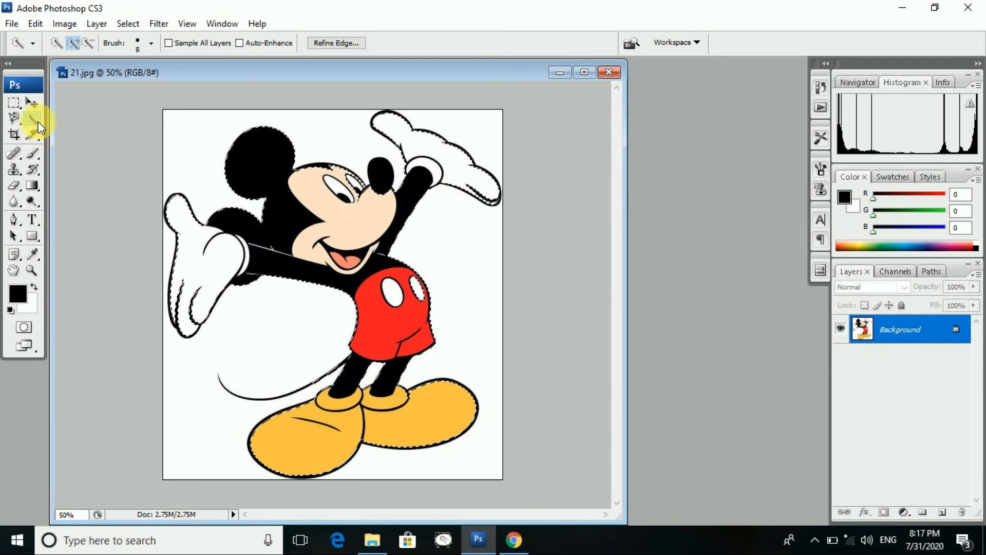
- Magic Wand the white background at tolerance 32, then invert with Ctrl+Shift+I
{"action": "left_click_drag", "start_coordinate": [40, 127], "coordinate": [62, 133]}
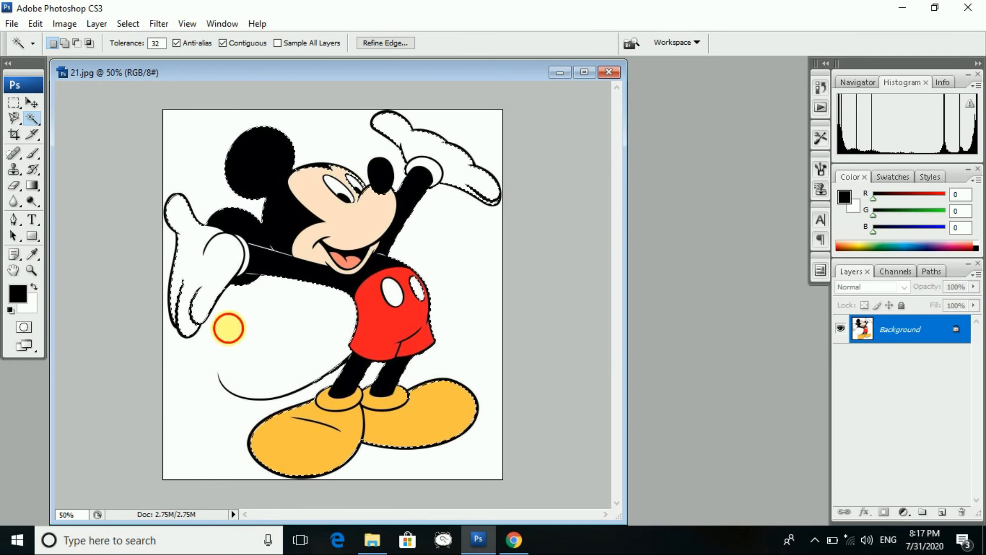
{"action": "left_click", "coordinate": [228, 327]}
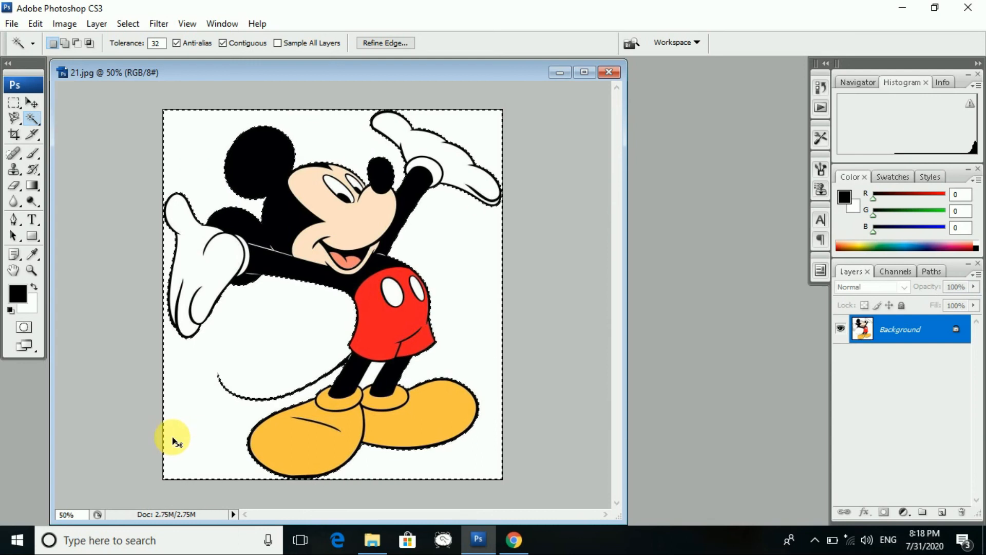
{"action": "key", "text": "ctrl+shift+i"}
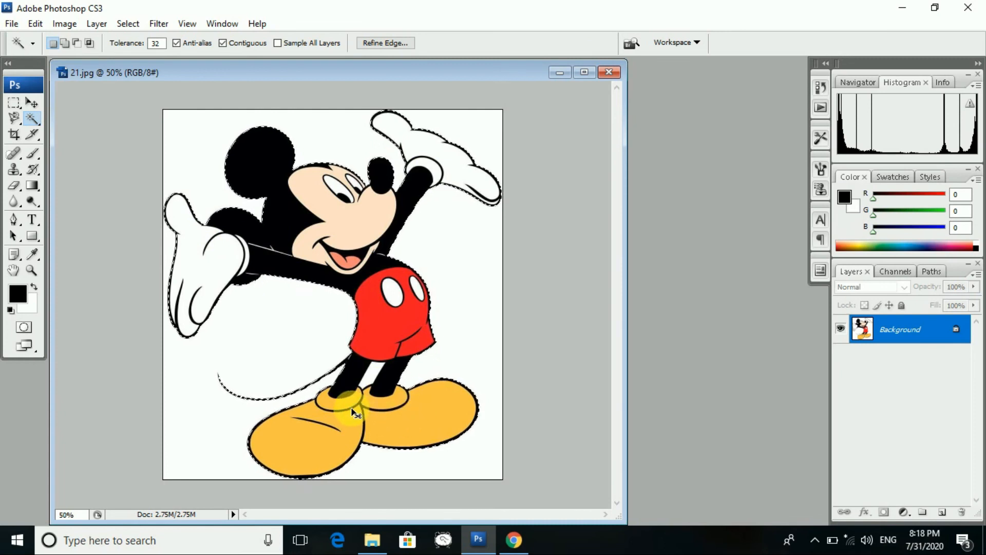
- In the Open dialog, scroll the background thumbnails and select image 11
{"action": "left_click", "coordinate": [11, 23]}
{"action": "left_click", "coordinate": [23, 54]}
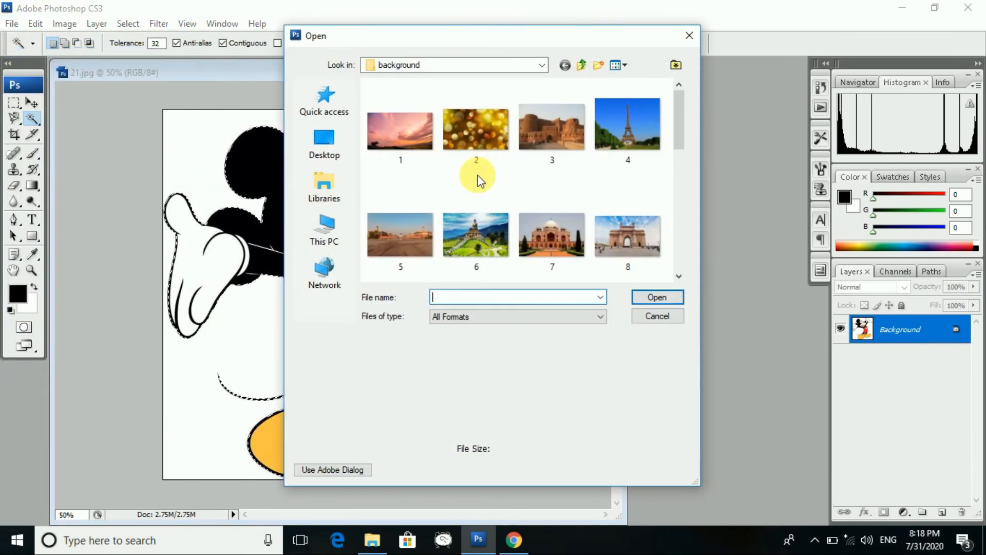
{"action": "scroll", "coordinate": [603, 227], "scroll_direction": "down", "scroll_amount": 2}
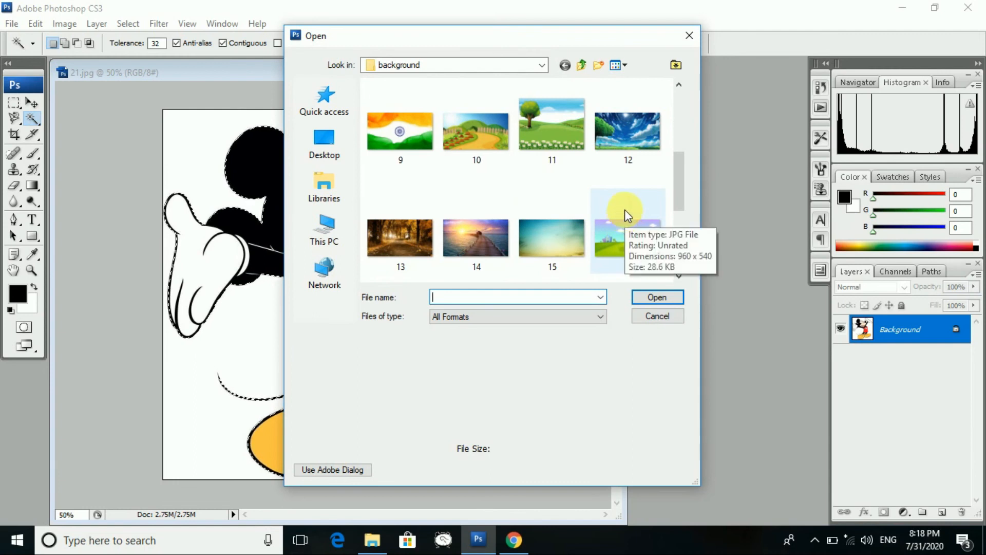
{"action": "left_click", "coordinate": [540, 129]}
- Open 11.jpg, paste Mickey, and scale him to about 24% × 30% beside the tree
{"action": "left_click", "coordinate": [654, 292]}
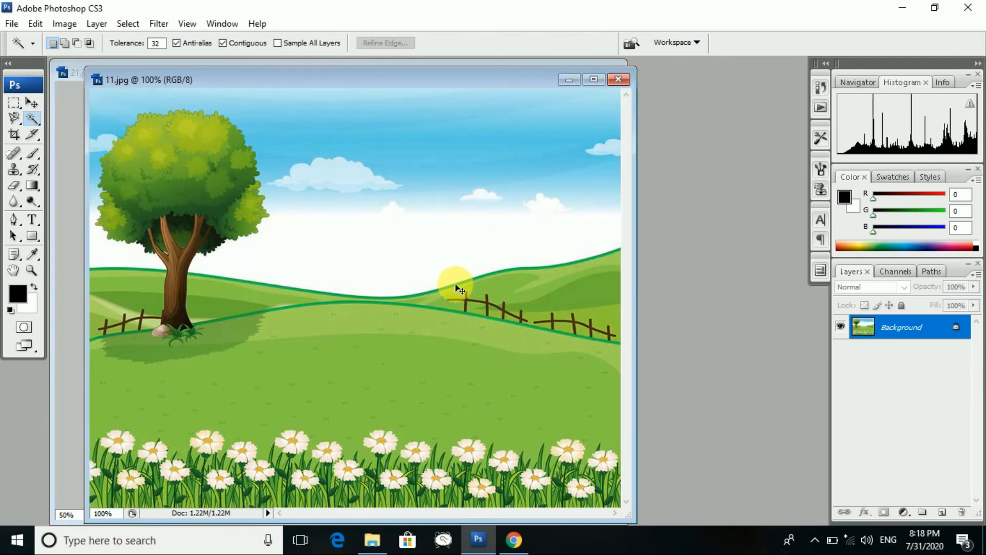
{"action": "key", "text": "ctrl+v"}
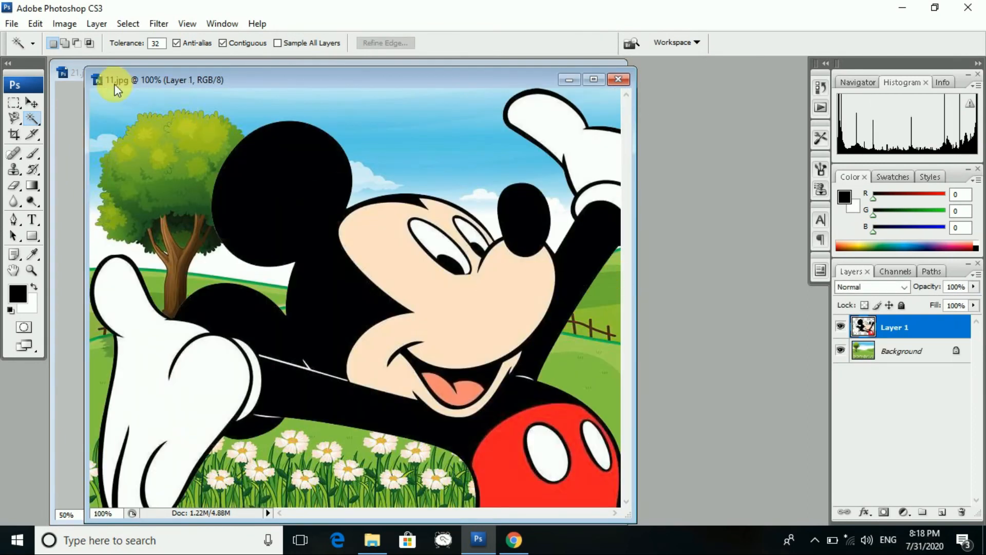
{"action": "left_click", "coordinate": [30, 103]}
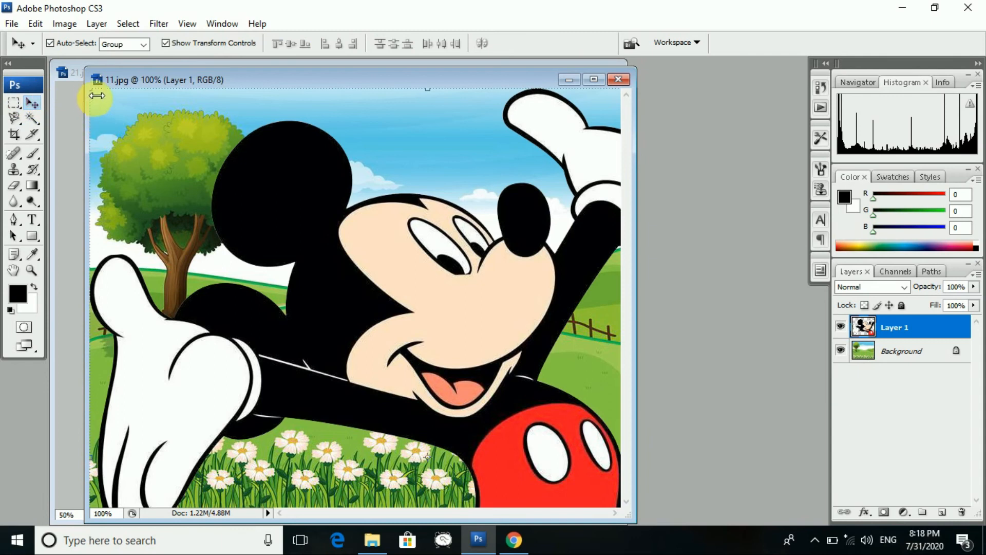
{"action": "key", "text": "ctrl+t"}
{"action": "left_click_drag", "start_coordinate": [101, 98], "coordinate": [374, 340]}
{"action": "left_click_drag", "start_coordinate": [435, 374], "coordinate": [144, 167]}
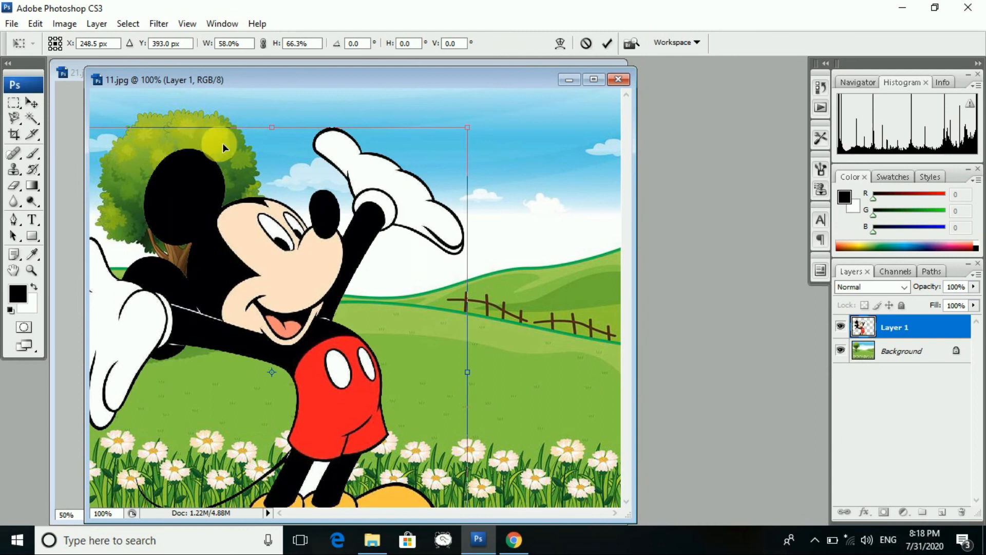
{"action": "left_click_drag", "start_coordinate": [223, 143], "coordinate": [316, 146]}
{"action": "left_click_drag", "start_coordinate": [198, 137], "coordinate": [353, 247]}
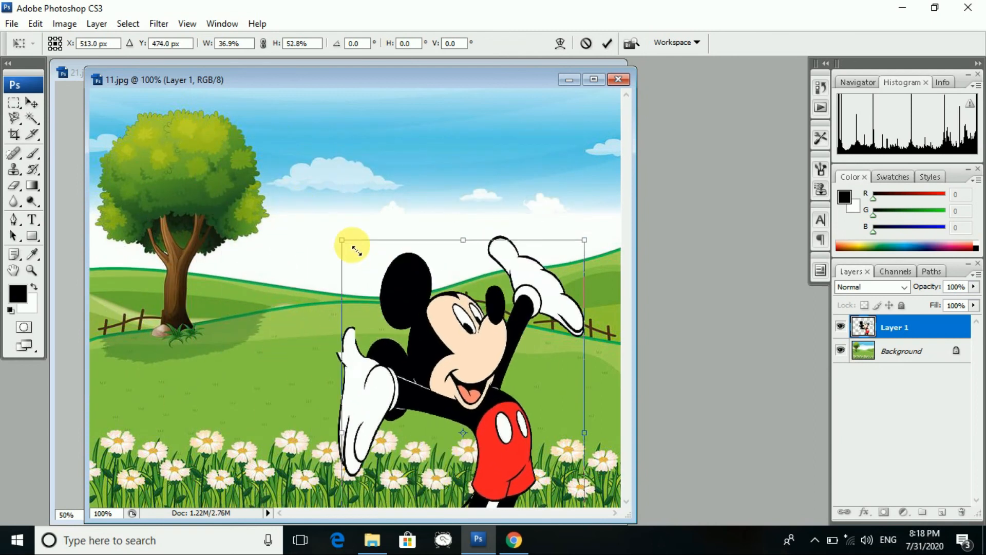
{"action": "left_click_drag", "start_coordinate": [408, 314], "coordinate": [307, 194]}
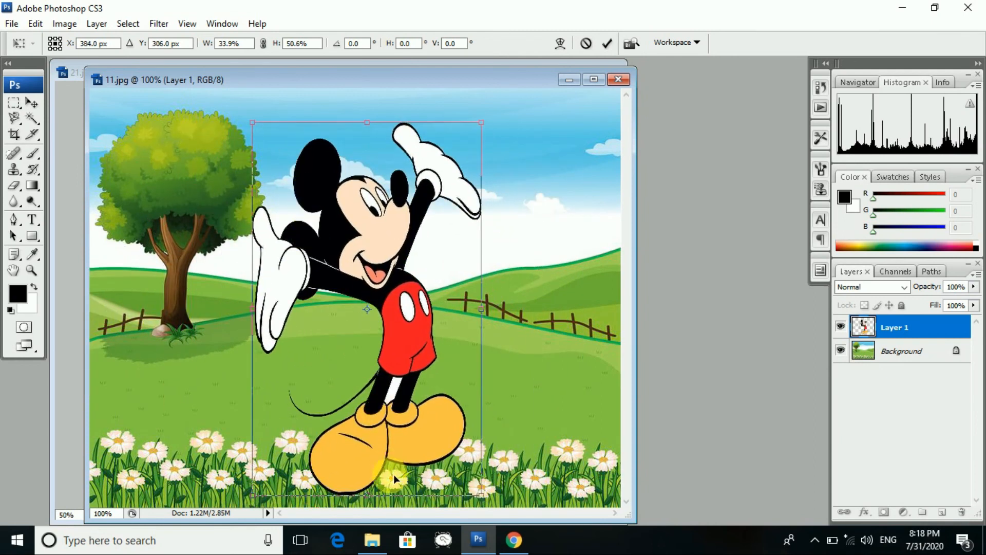
{"action": "left_click_drag", "start_coordinate": [375, 499], "coordinate": [354, 424]}
{"action": "left_click_drag", "start_coordinate": [402, 389], "coordinate": [365, 376]}
{"action": "left_click_drag", "start_coordinate": [441, 412], "coordinate": [373, 388]}
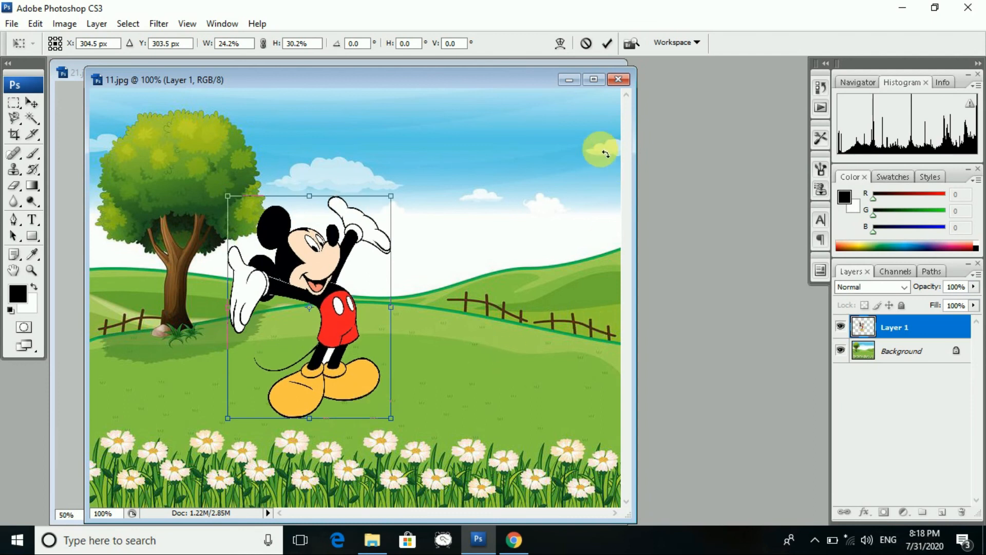
- Close 11.jpg, applying the transform but not saving changes
{"action": "left_click", "coordinate": [620, 82]}
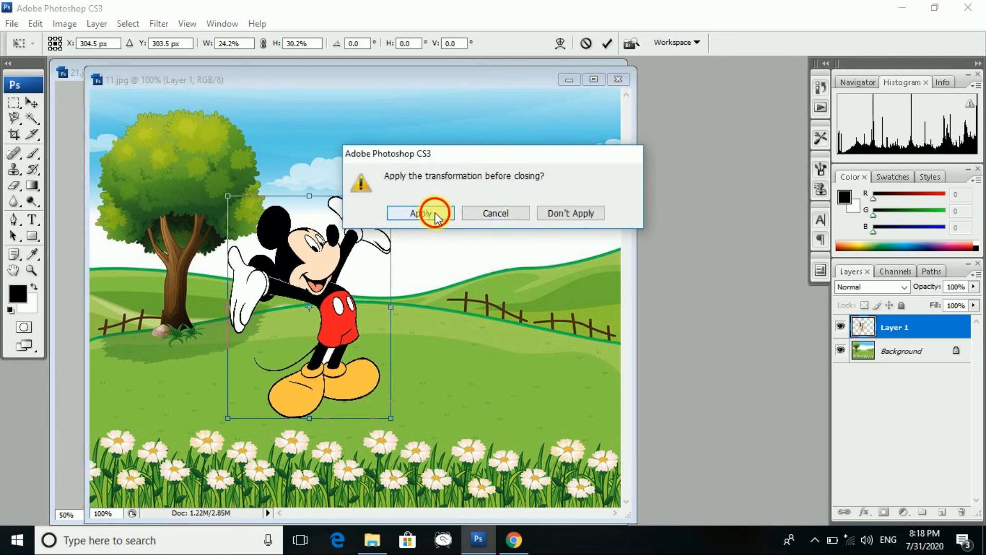
{"action": "left_click", "coordinate": [433, 213]}
{"action": "left_click", "coordinate": [483, 219]}
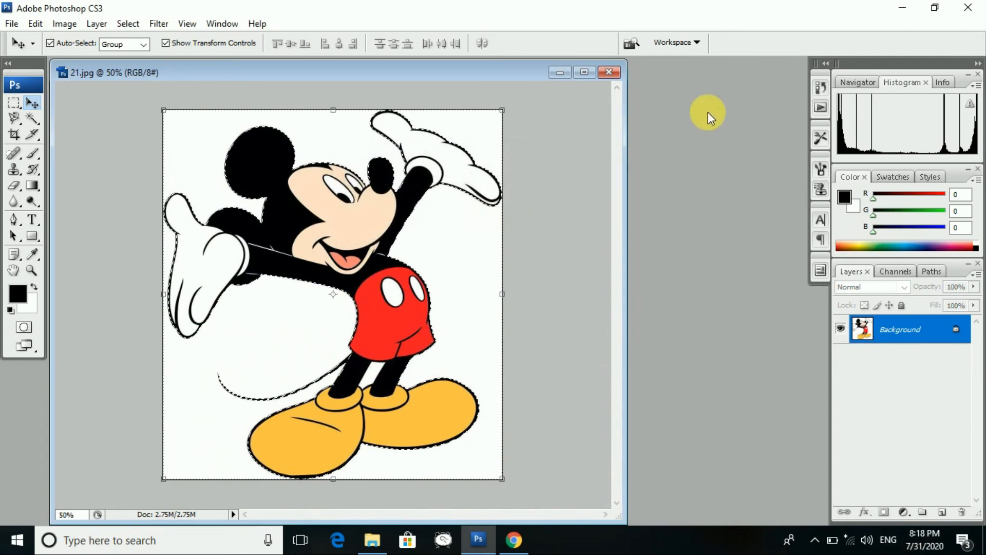
- Deselect Mickey with a Rectangular Marquee click
{"action": "left_click", "coordinate": [16, 135]}
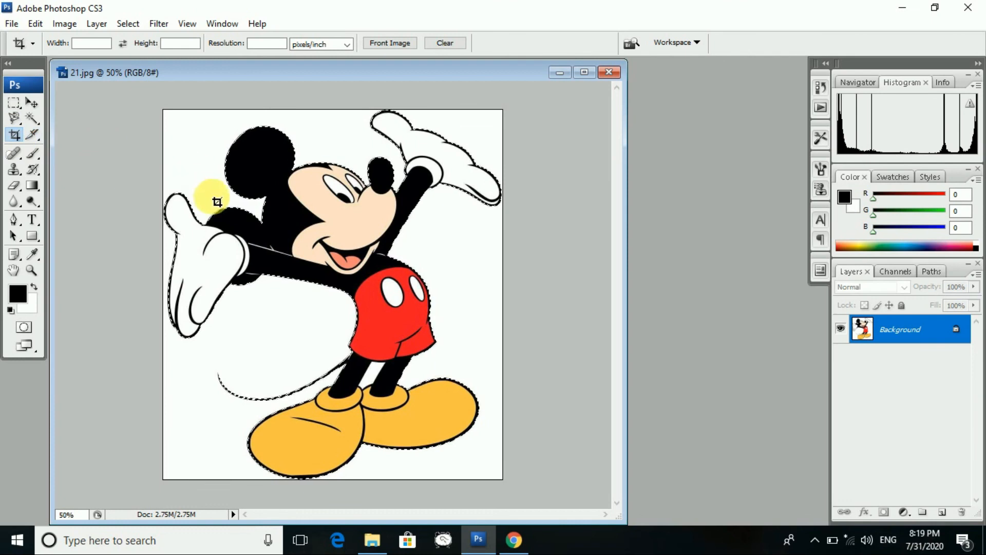
{"action": "left_click", "coordinate": [17, 111]}
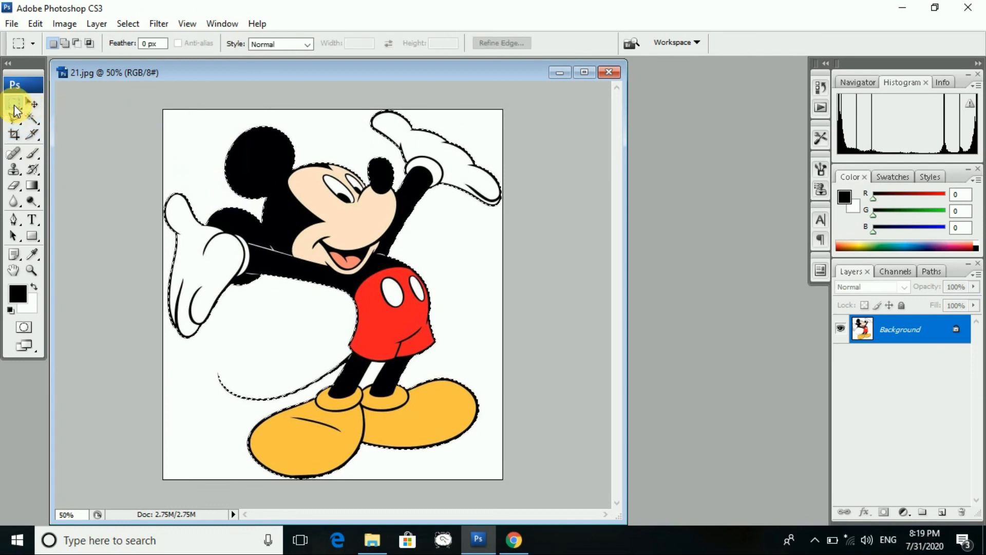
{"action": "left_click", "coordinate": [154, 132]}
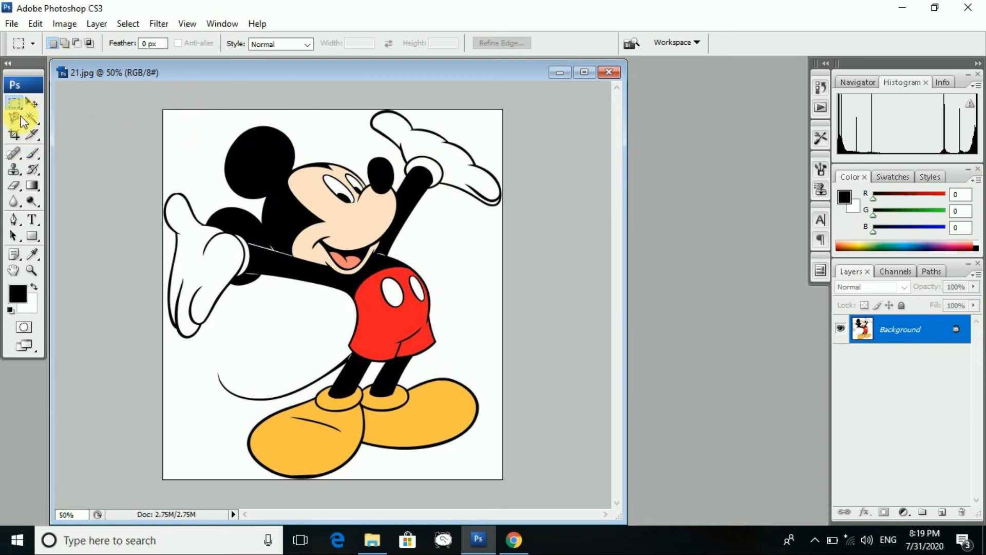
- Crop to Mickey's upper body, undo the crop, and close 21.jpg
{"action": "left_click", "coordinate": [13, 138]}
{"action": "left_click_drag", "start_coordinate": [194, 121], "coordinate": [477, 333]}
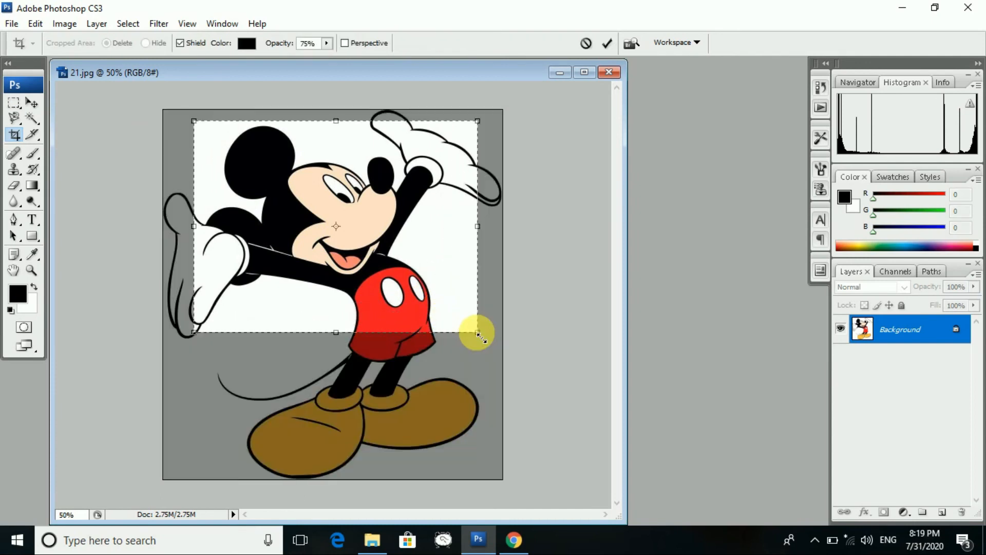
{"action": "right_click", "coordinate": [414, 299]}
{"action": "left_click", "coordinate": [442, 308]}
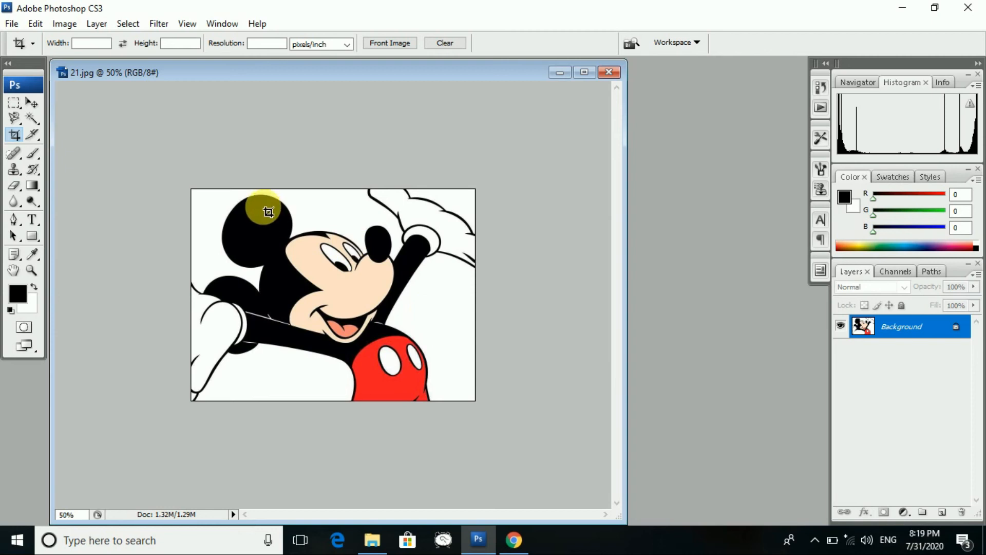
{"action": "key", "text": "ctrl+z"}
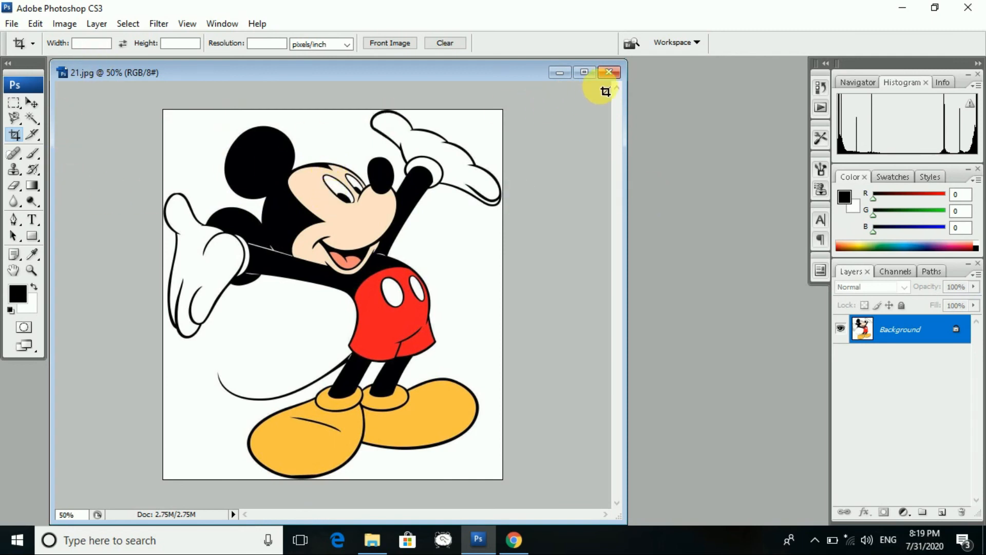
{"action": "left_click", "coordinate": [609, 72]}
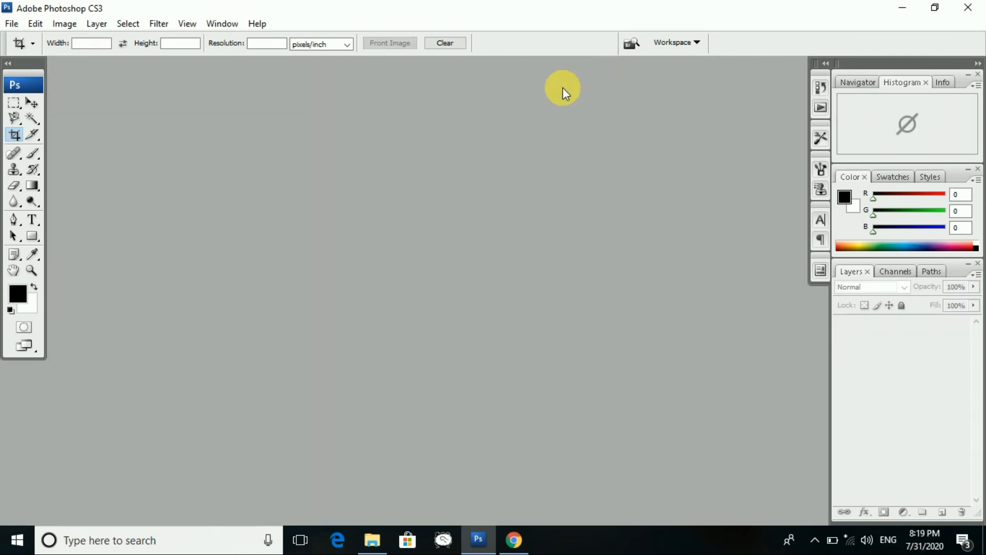
- Create a new document from the '10 in X 8 in' preset at 300 ppi and enlarge its window
{"action": "left_click", "coordinate": [10, 23]}
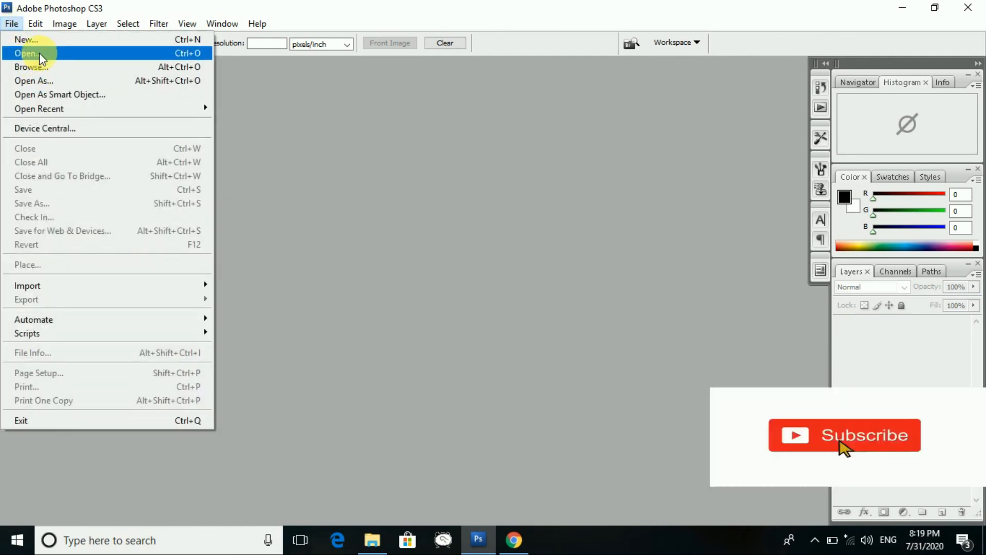
{"action": "left_click", "coordinate": [40, 40]}
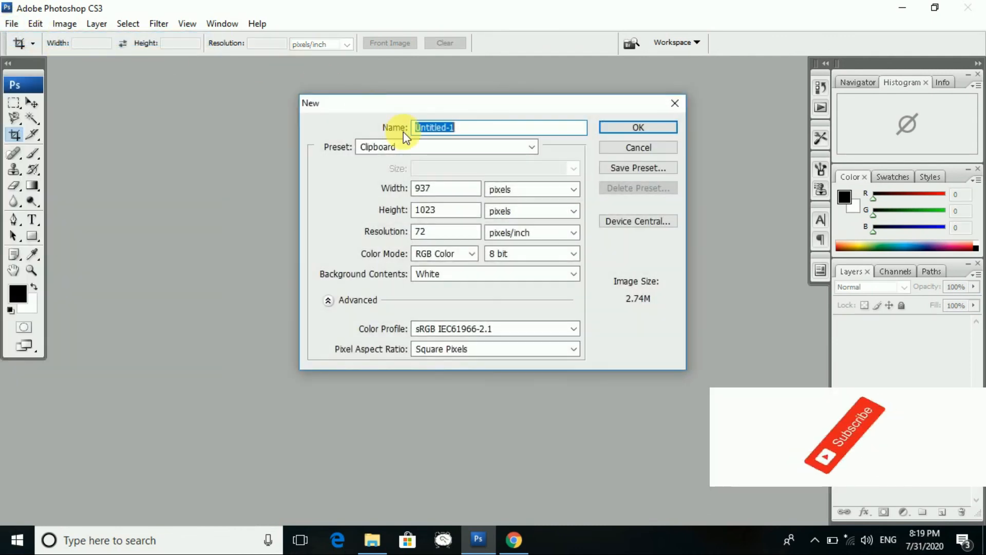
{"action": "left_click", "coordinate": [511, 149]}
{"action": "left_click", "coordinate": [476, 173]}
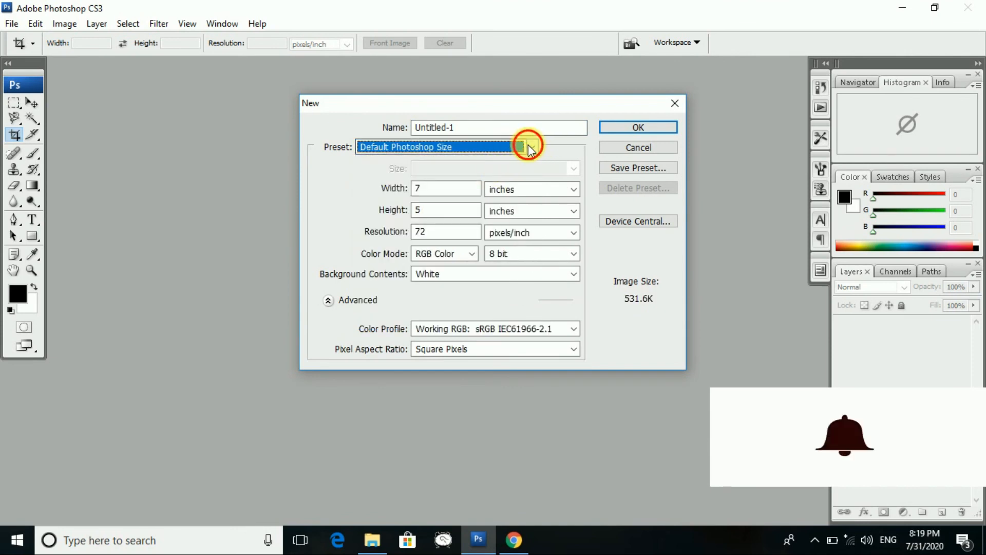
{"action": "left_click", "coordinate": [532, 147]}
{"action": "left_click", "coordinate": [476, 207]}
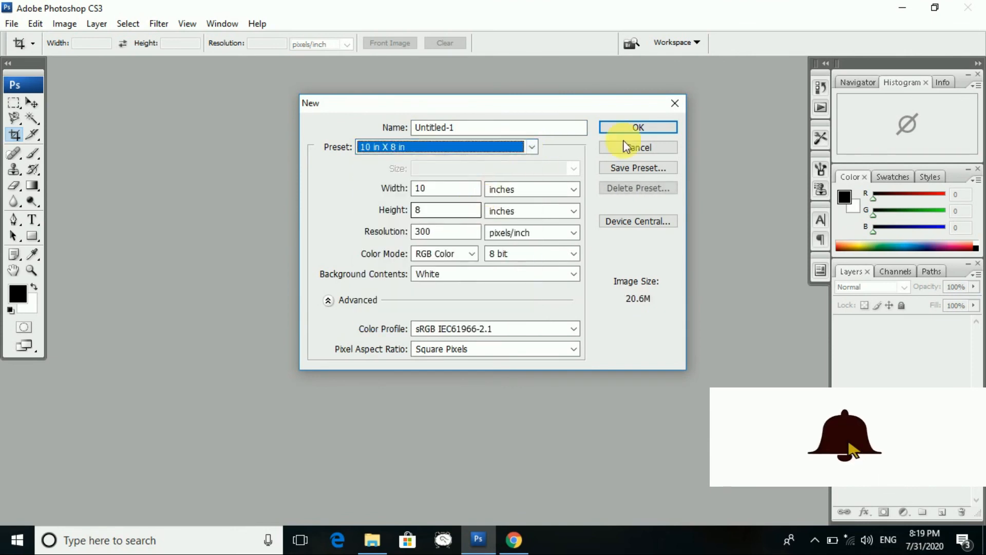
{"action": "left_click", "coordinate": [660, 128]}
{"action": "left_click_drag", "start_coordinate": [435, 388], "coordinate": [724, 525]}
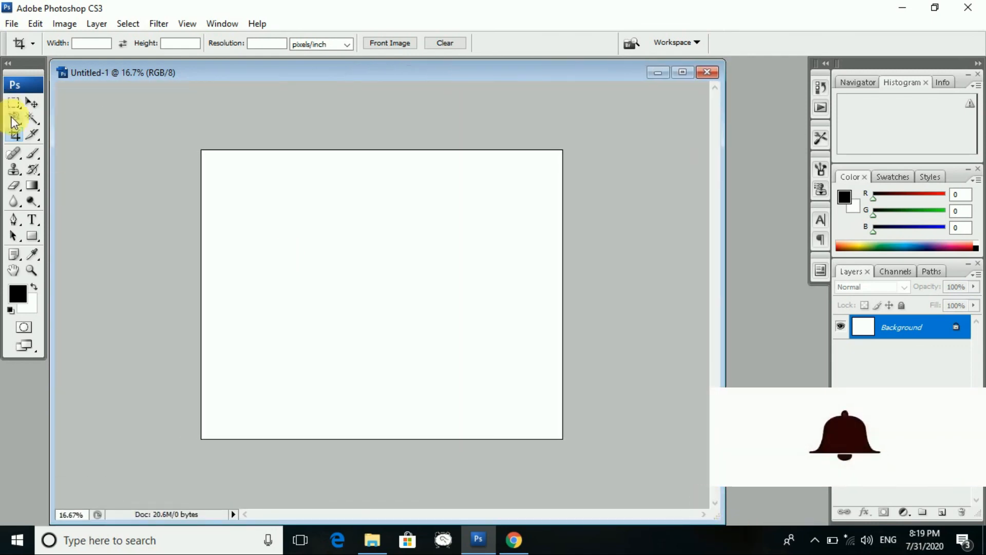
{"action": "left_click", "coordinate": [38, 186]}
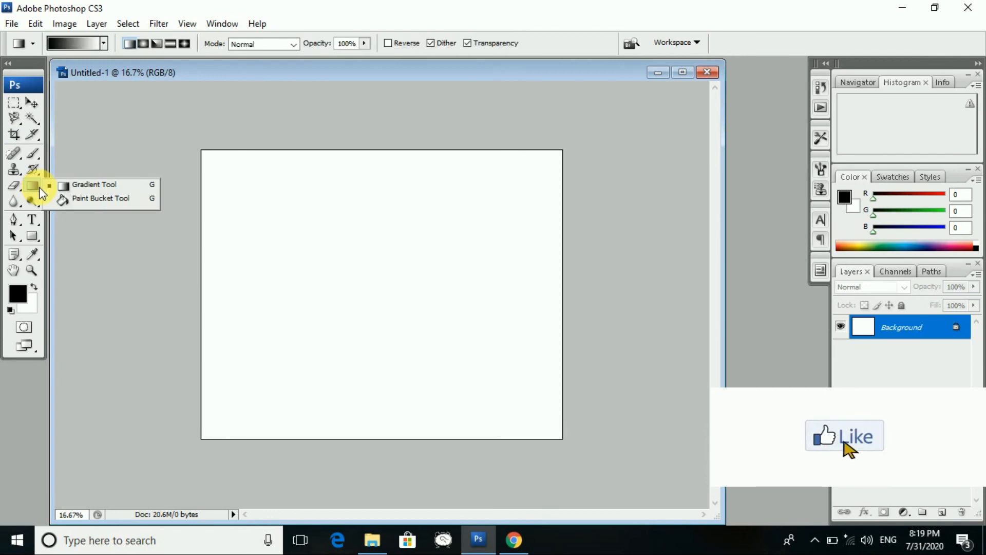
- Pick the blue-red-yellow gradient preset and fill the canvas with it
{"action": "left_click", "coordinate": [72, 186]}
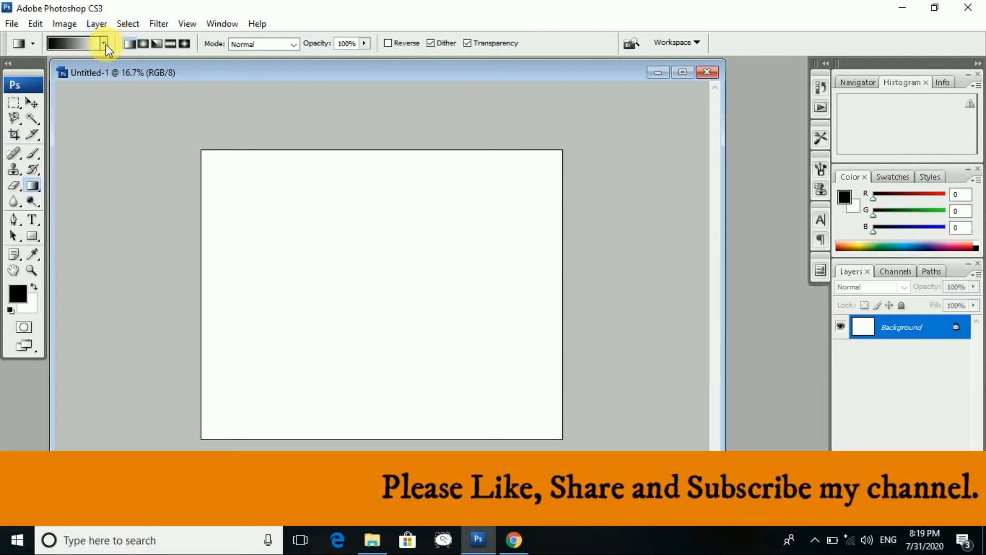
{"action": "left_click", "coordinate": [103, 43]}
{"action": "left_click", "coordinate": [65, 97]}
{"action": "left_click", "coordinate": [98, 72]}
{"action": "left_click", "coordinate": [121, 77]}
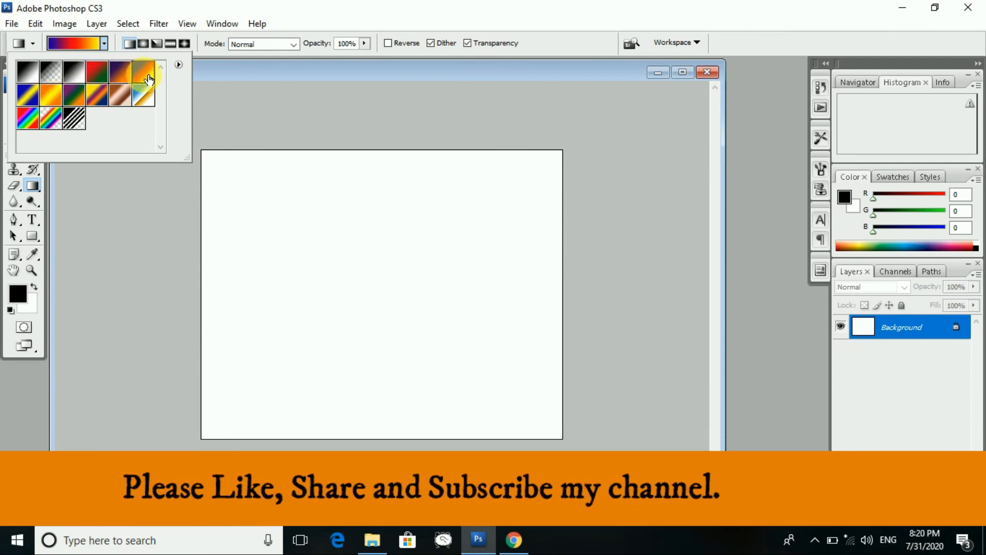
{"action": "left_click", "coordinate": [144, 77]}
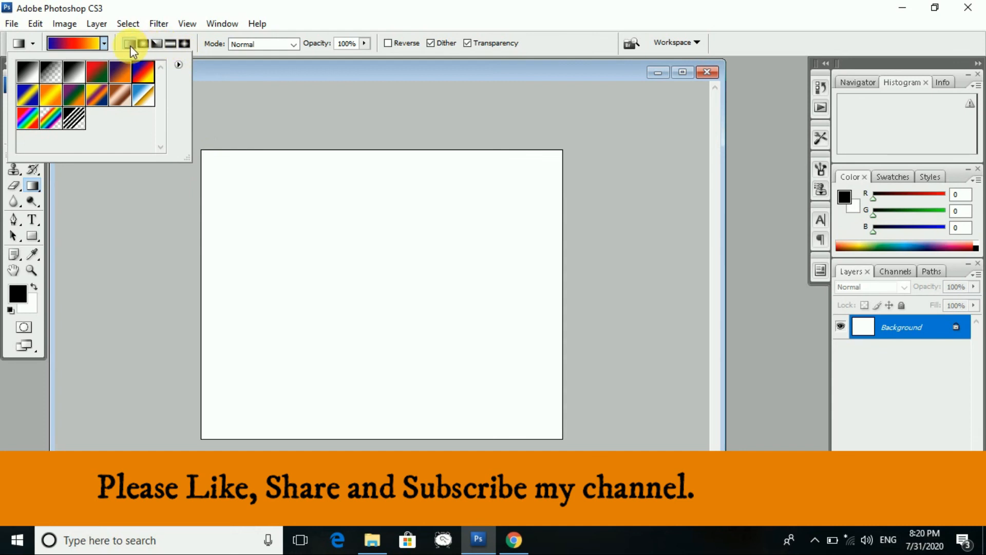
{"action": "left_click", "coordinate": [132, 50]}
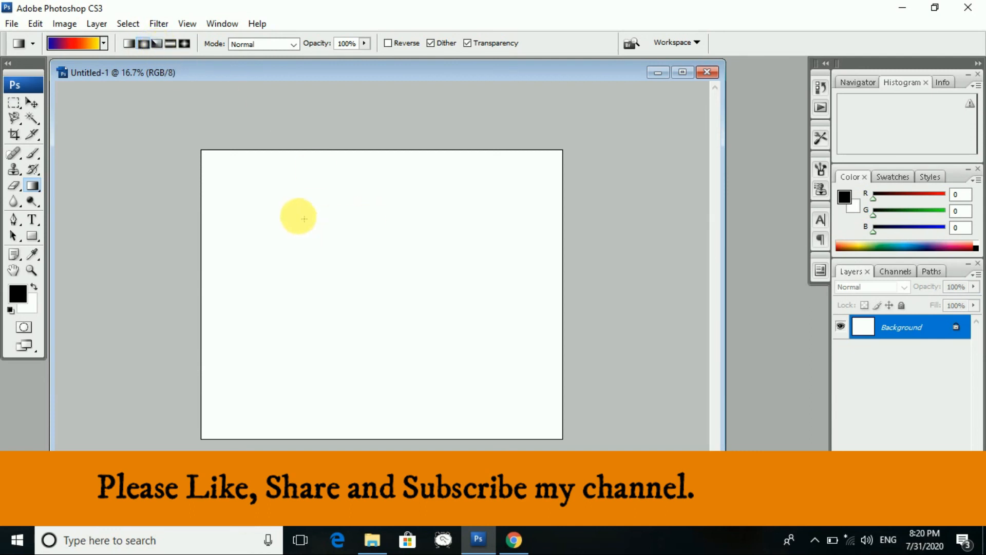
{"action": "left_click_drag", "start_coordinate": [242, 180], "coordinate": [513, 423]}
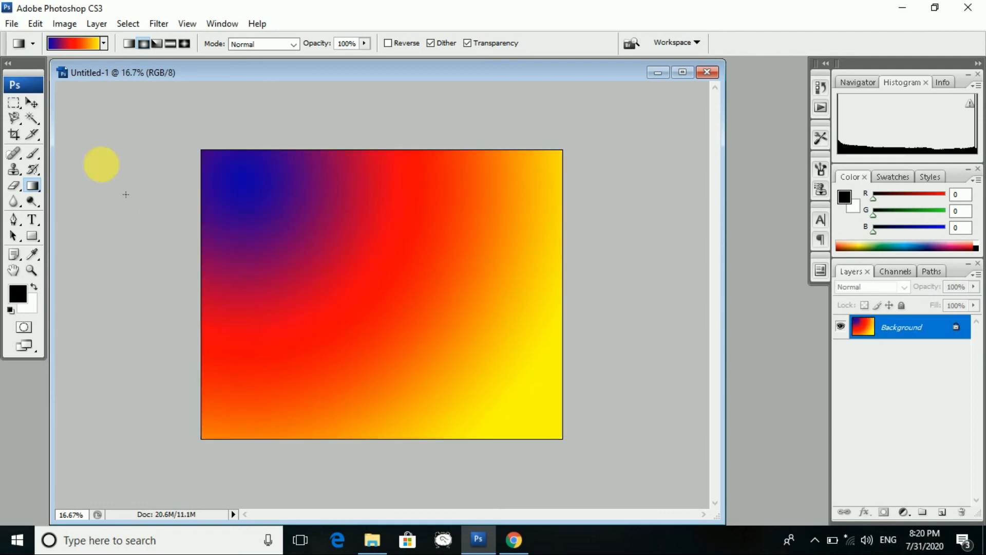
- Compare diagonal Linear, Angle and Reflected gradient styles on the canvas
{"action": "left_click", "coordinate": [127, 45]}
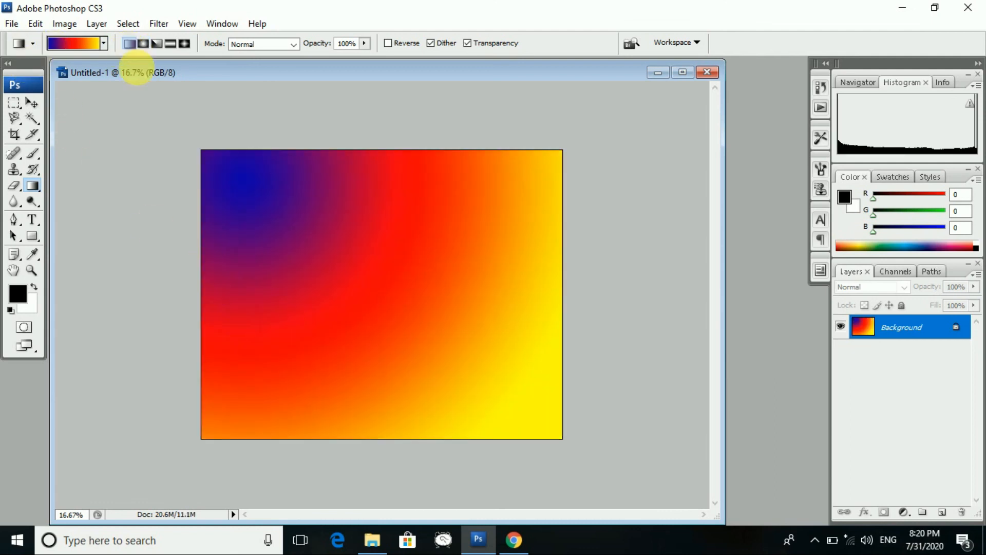
{"action": "left_click_drag", "start_coordinate": [242, 195], "coordinate": [457, 352]}
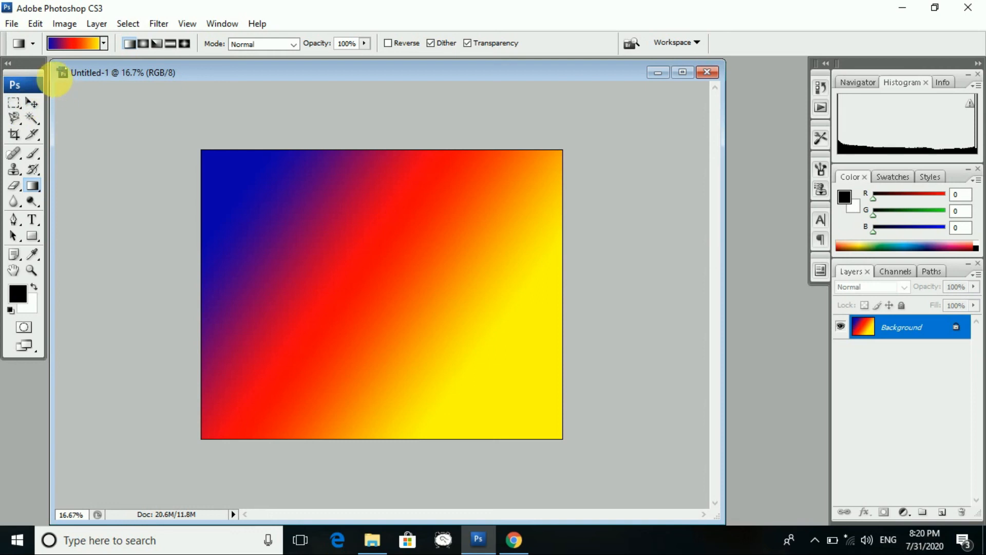
{"action": "key", "text": "ctrl+z"}
{"action": "key", "text": "ctrl+z"}
{"action": "key", "text": "ctrl+z"}
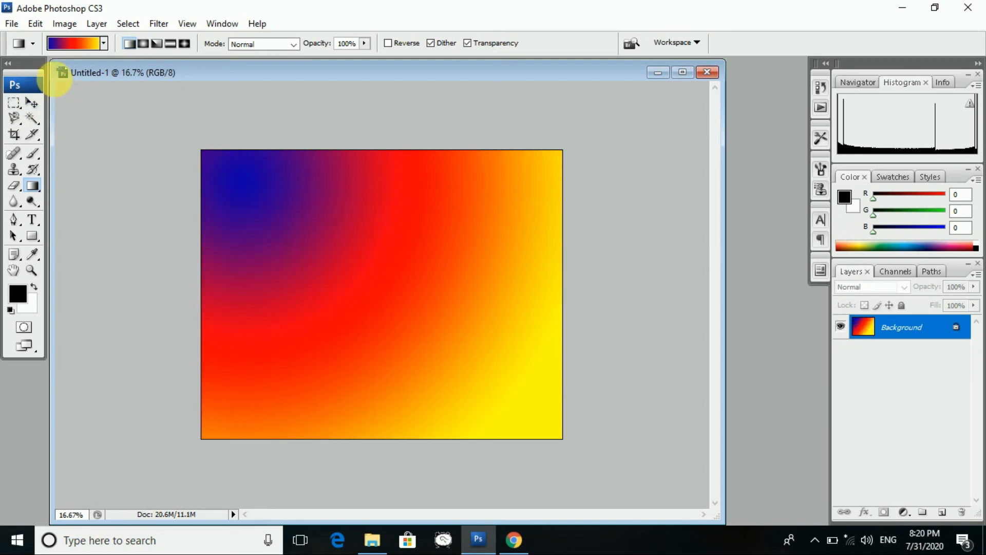
{"action": "key", "text": "ctrl+z"}
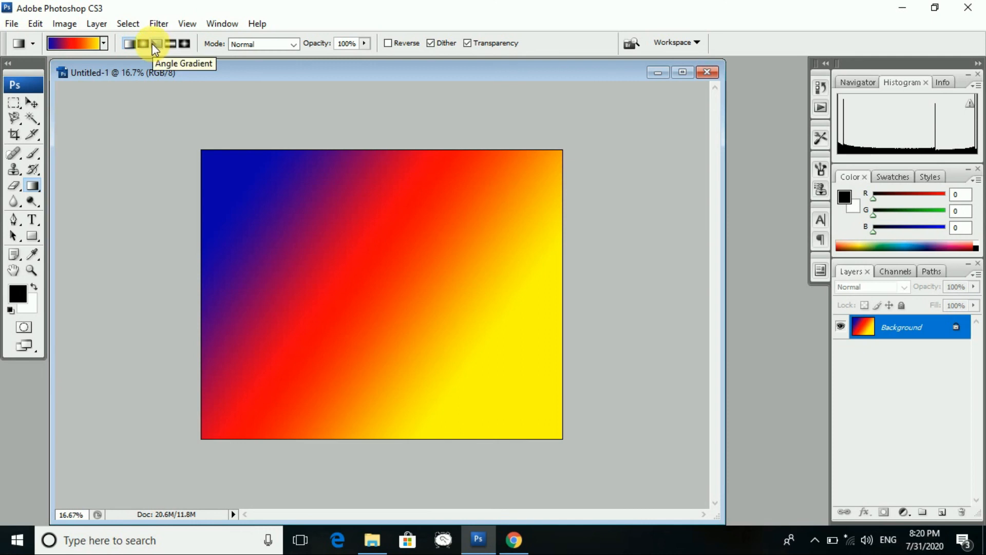
{"action": "left_click", "coordinate": [153, 44]}
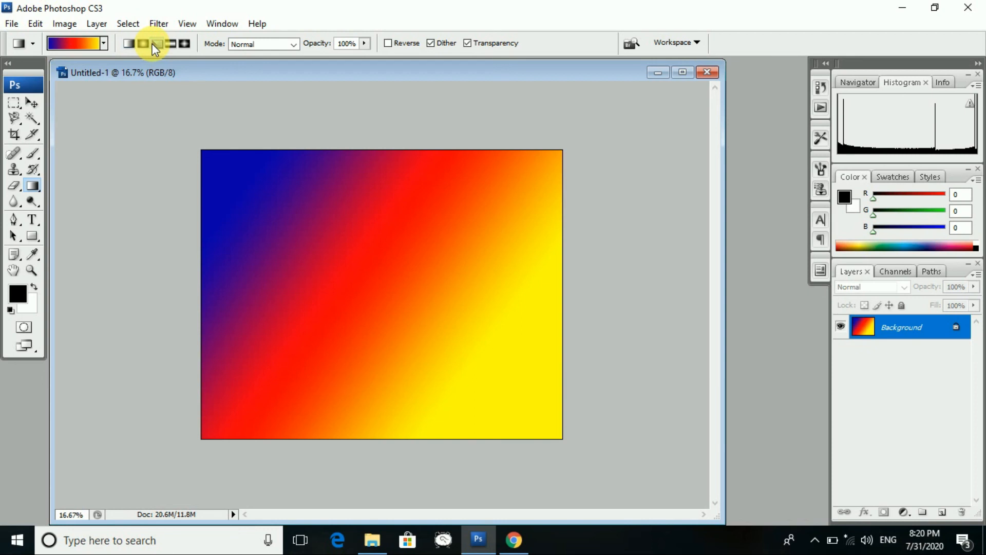
{"action": "left_click_drag", "start_coordinate": [270, 192], "coordinate": [451, 365]}
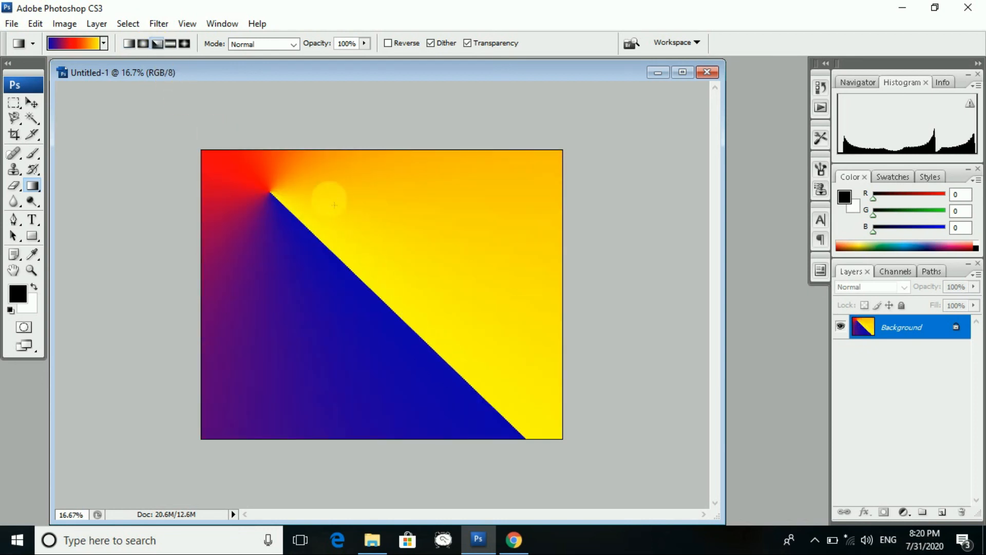
{"action": "left_click", "coordinate": [172, 44]}
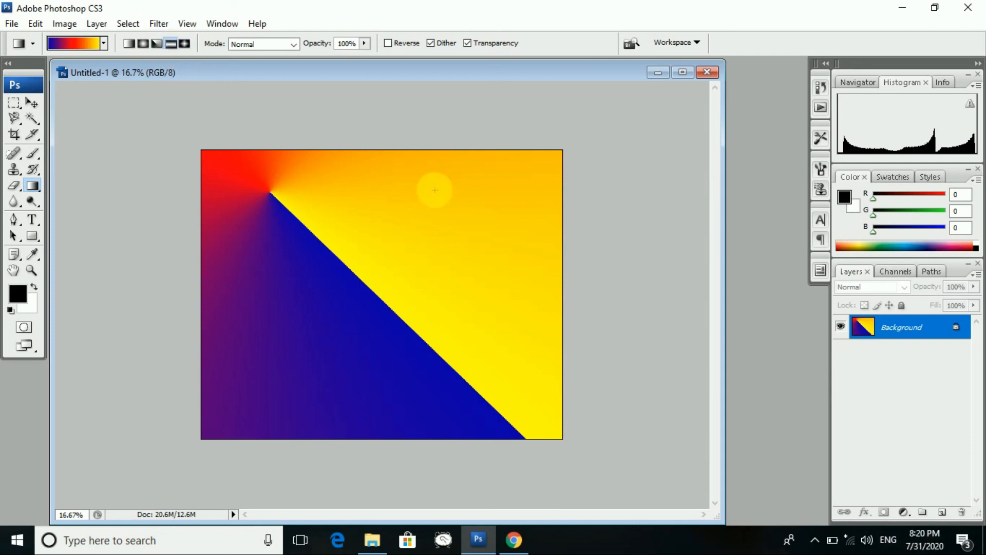
{"action": "left_click_drag", "start_coordinate": [405, 177], "coordinate": [399, 331]}
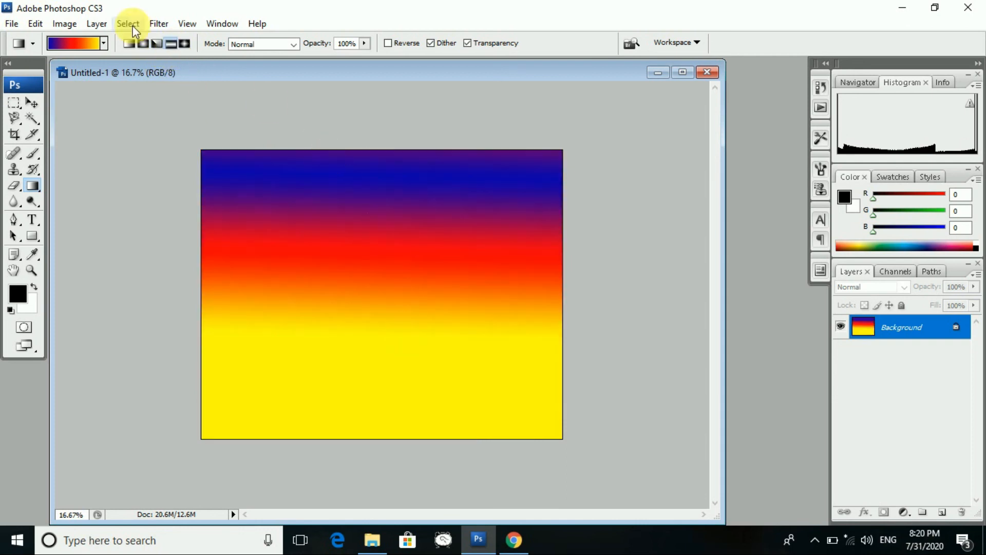
- Switch to Diamond style and redraw the diamond until it sits near the left edge
{"action": "left_click", "coordinate": [184, 45]}
{"action": "left_click_drag", "start_coordinate": [284, 197], "coordinate": [390, 290]}
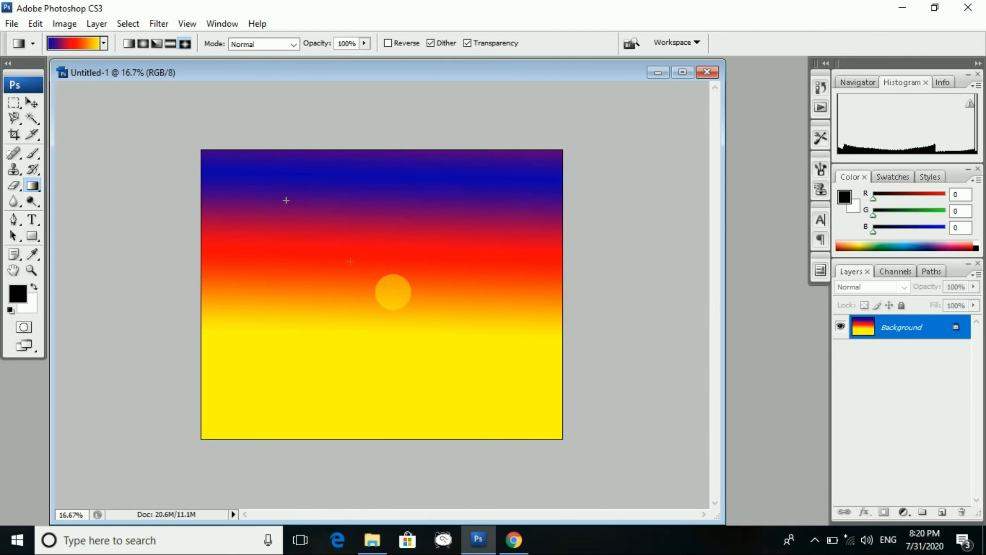
{"action": "left_click_drag", "start_coordinate": [445, 308], "coordinate": [481, 271]}
{"action": "left_click_drag", "start_coordinate": [471, 203], "coordinate": [511, 211]}
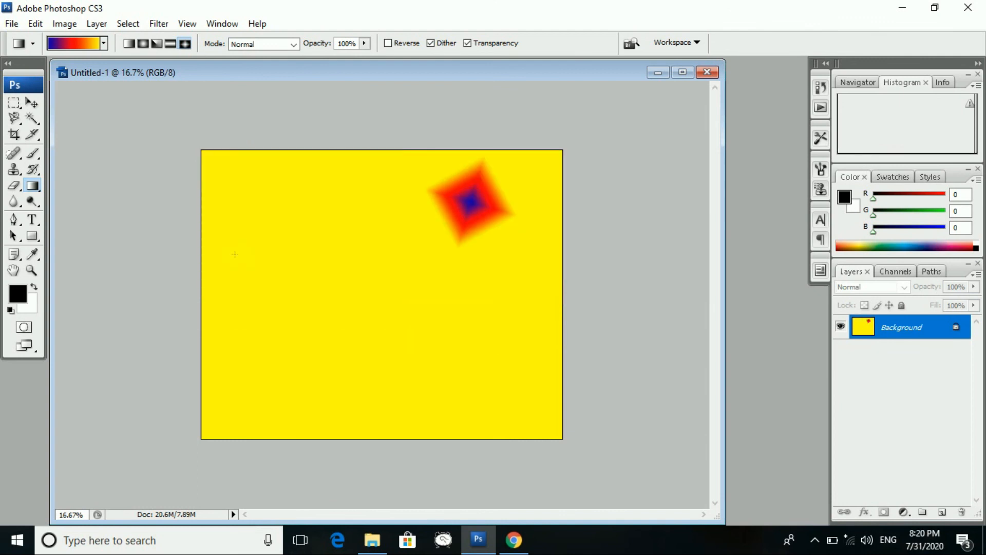
{"action": "left_click_drag", "start_coordinate": [236, 269], "coordinate": [289, 326]}
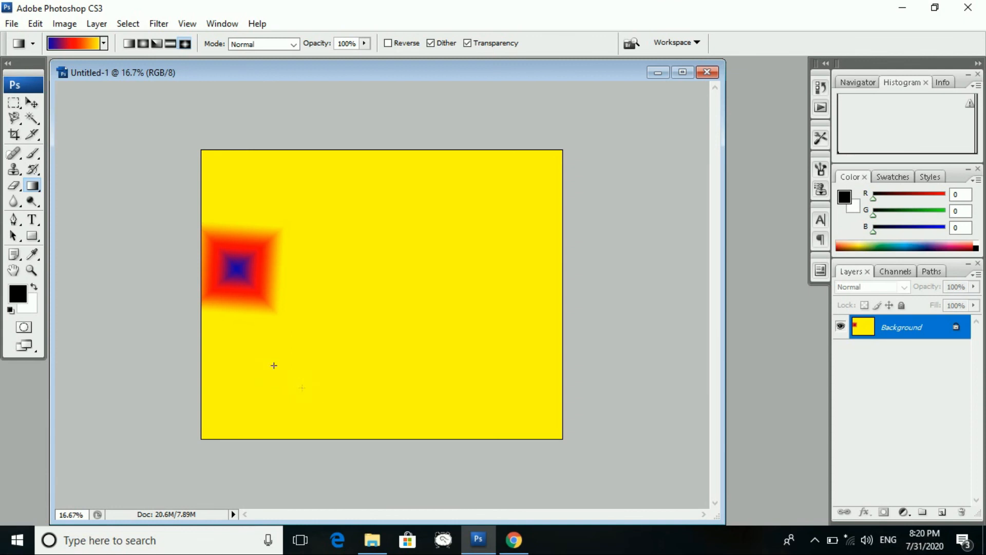
{"action": "left_click_drag", "start_coordinate": [273, 365], "coordinate": [302, 387]}
- Set gradient mode to Multiply and drag eleven small red-black diamonds across the canvas
{"action": "left_click", "coordinate": [297, 47]}
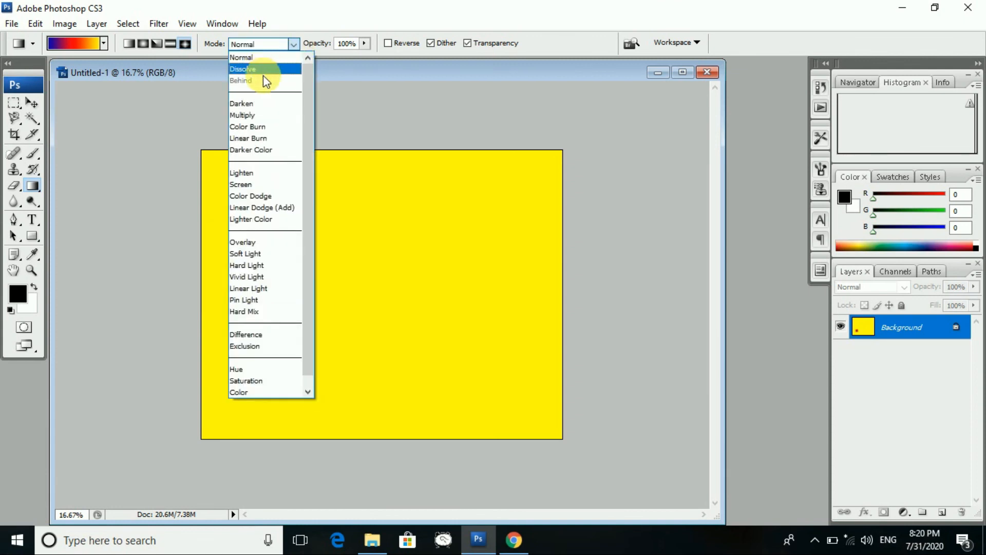
{"action": "left_click", "coordinate": [264, 114]}
{"action": "left_click_drag", "start_coordinate": [353, 198], "coordinate": [385, 216]}
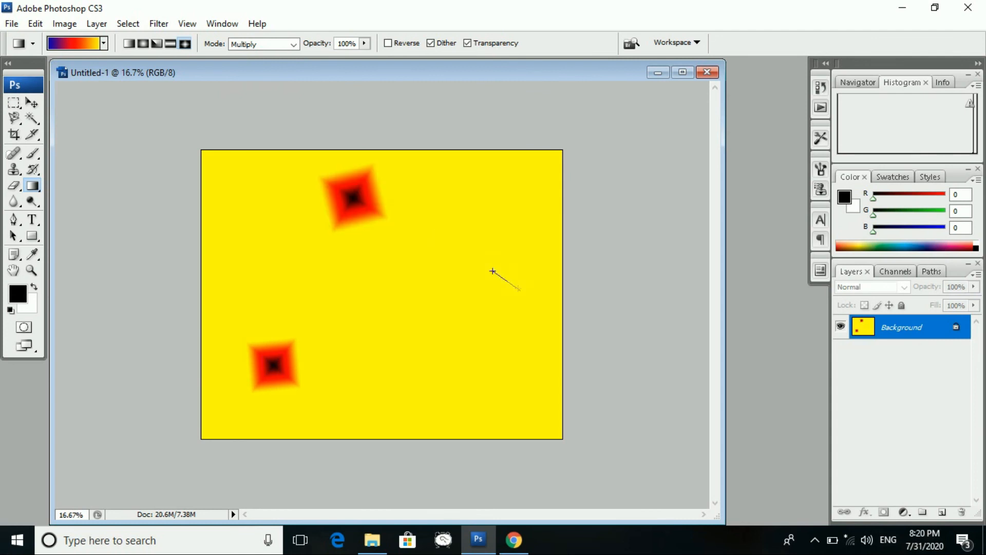
{"action": "left_click_drag", "start_coordinate": [519, 289], "coordinate": [519, 289]}
{"action": "left_click_drag", "start_coordinate": [472, 392], "coordinate": [472, 392]}
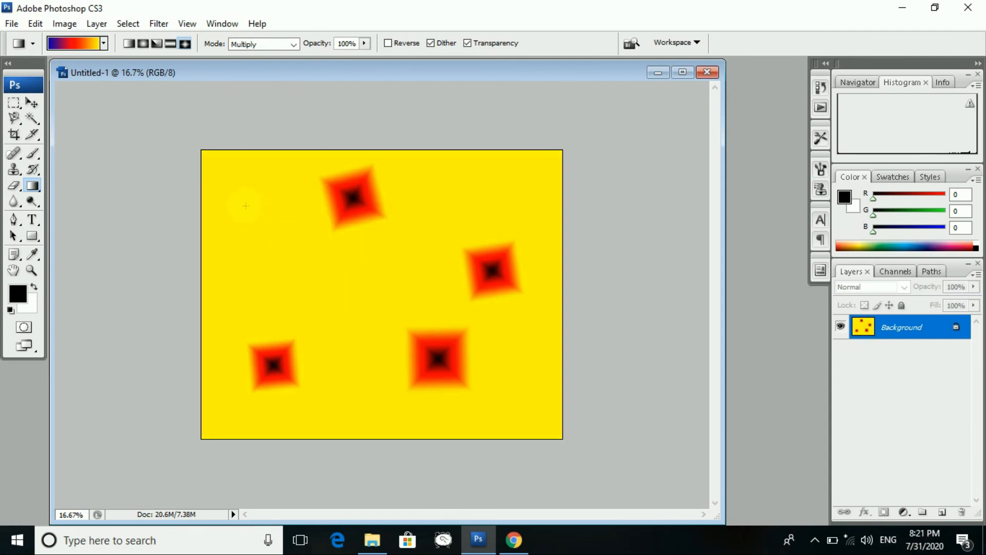
{"action": "left_click_drag", "start_coordinate": [253, 213], "coordinate": [280, 222]}
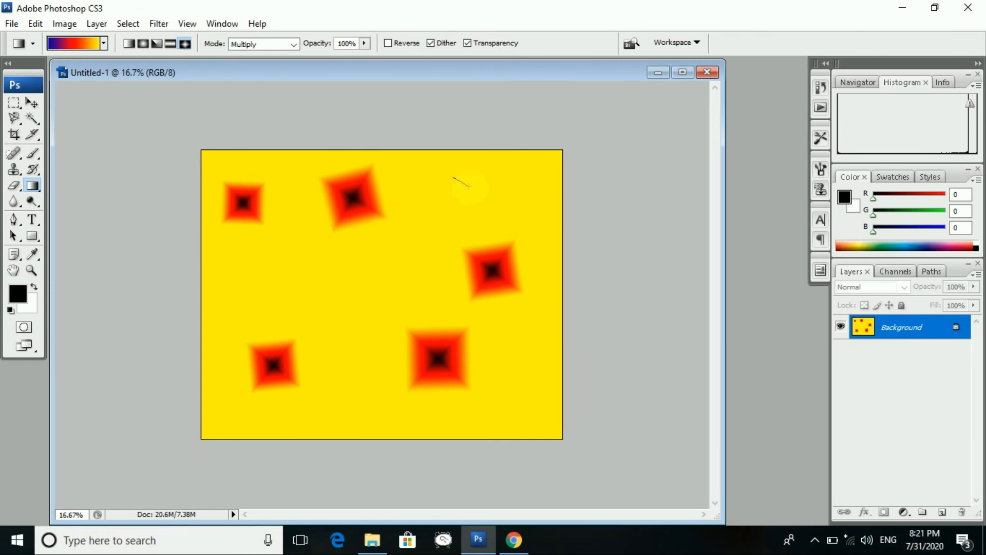
{"action": "left_click_drag", "start_coordinate": [469, 185], "coordinate": [469, 187]}
{"action": "left_click_drag", "start_coordinate": [305, 267], "coordinate": [322, 281]}
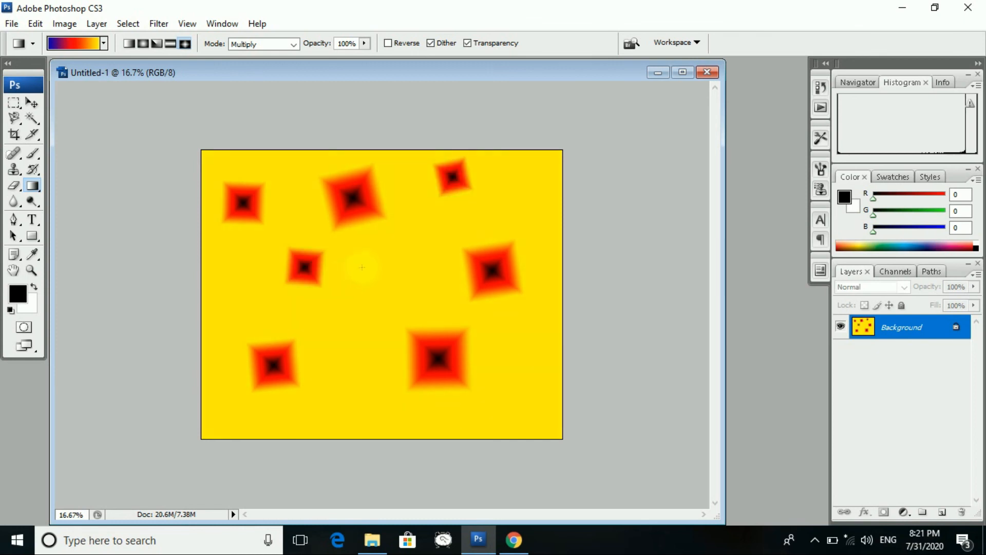
{"action": "left_click_drag", "start_coordinate": [399, 282], "coordinate": [401, 283]}
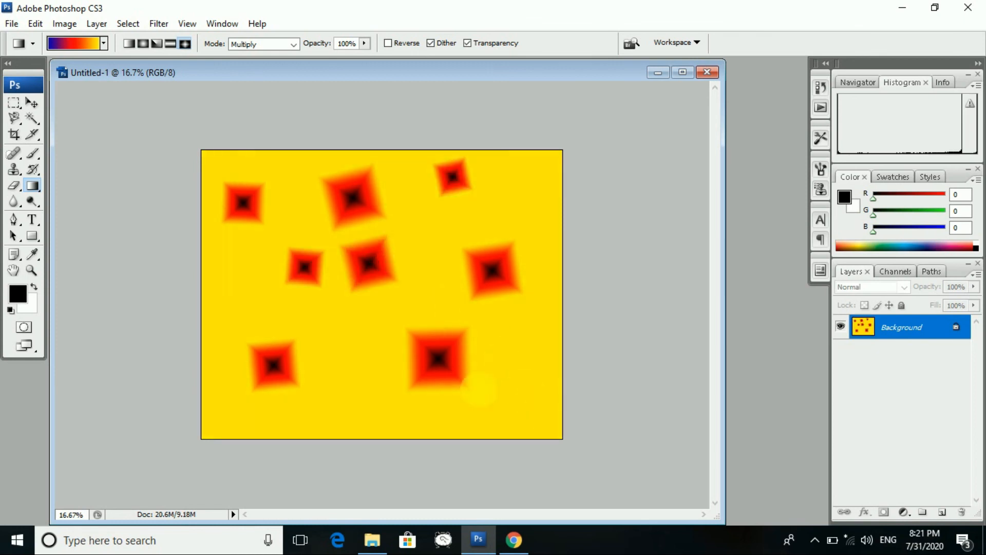
{"action": "left_click_drag", "start_coordinate": [517, 383], "coordinate": [536, 399]}
{"action": "left_click_drag", "start_coordinate": [368, 403], "coordinate": [368, 404]}
{"action": "left_click_drag", "start_coordinate": [239, 279], "coordinate": [262, 310]}
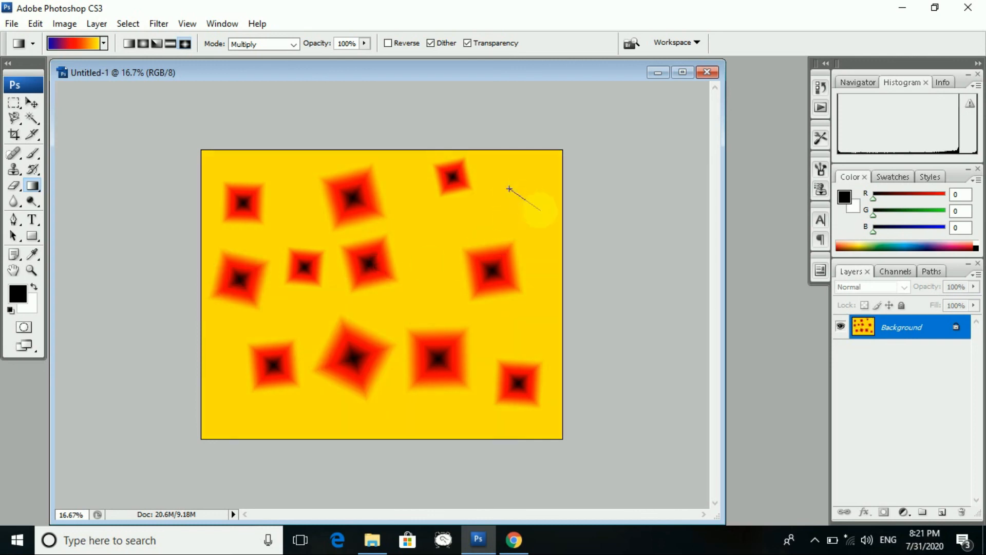
{"action": "left_click_drag", "start_coordinate": [539, 209], "coordinate": [540, 211]}
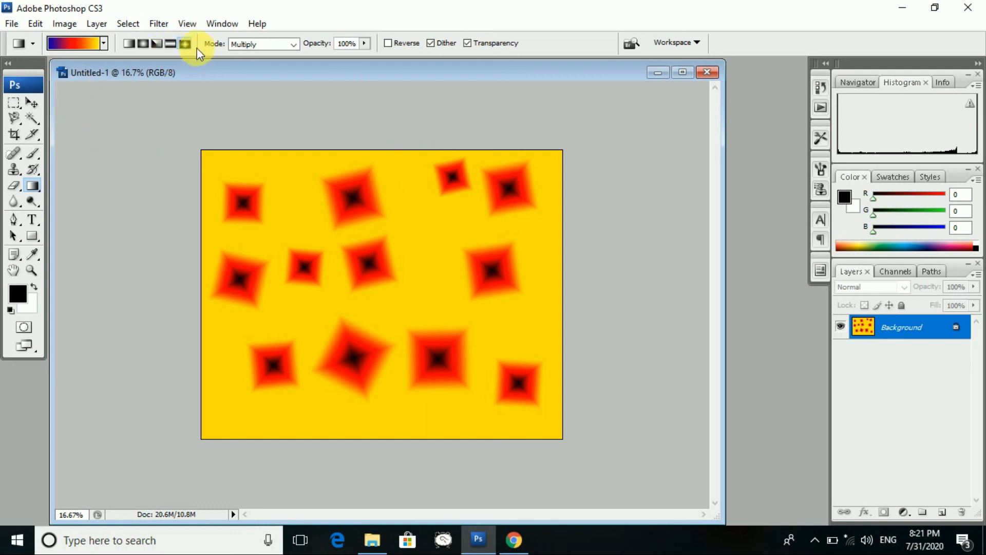
- Show gradient presets as Large Thumbnails and replace them with the Metals set
{"action": "left_click", "coordinate": [104, 44]}
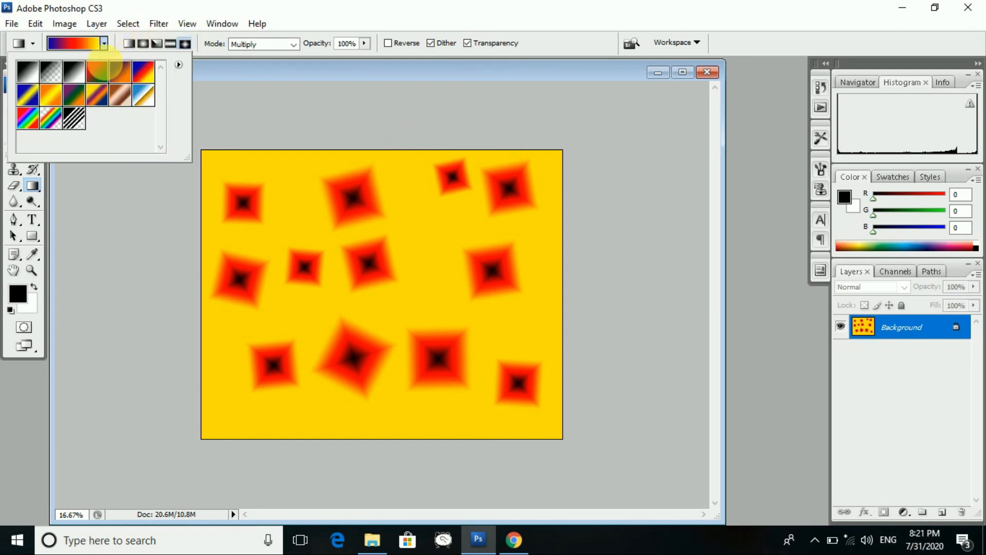
{"action": "left_click", "coordinate": [179, 66]}
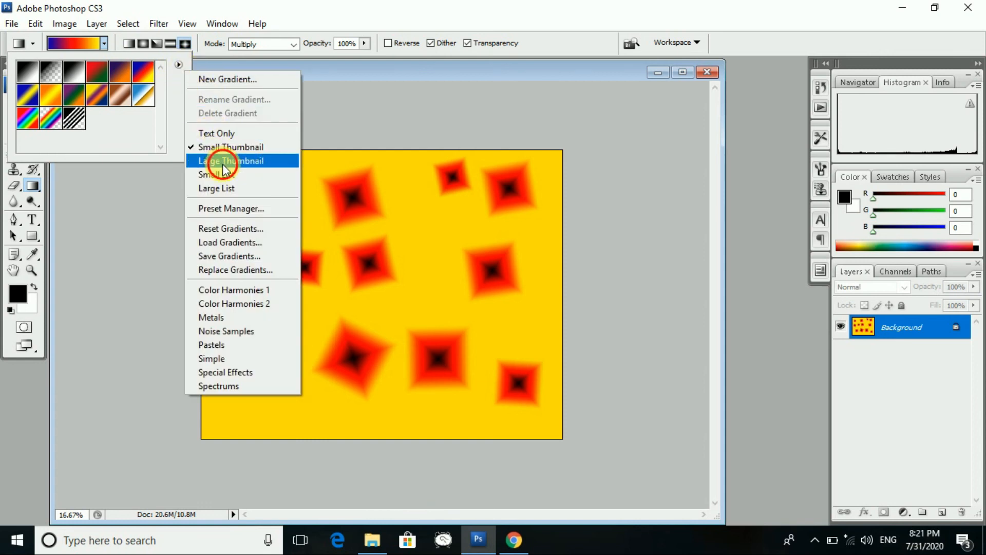
{"action": "left_click", "coordinate": [224, 164]}
{"action": "left_click", "coordinate": [179, 64]}
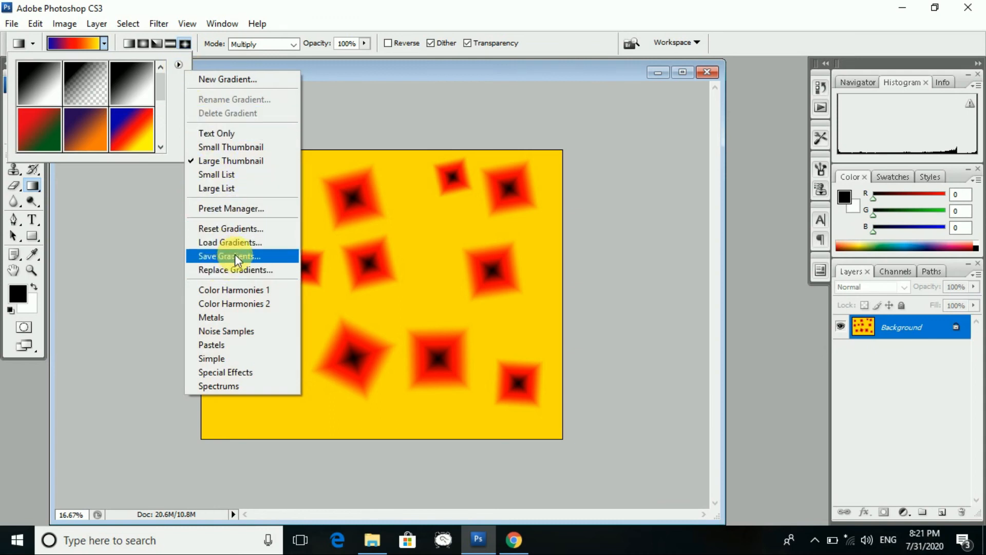
{"action": "left_click", "coordinate": [227, 316]}
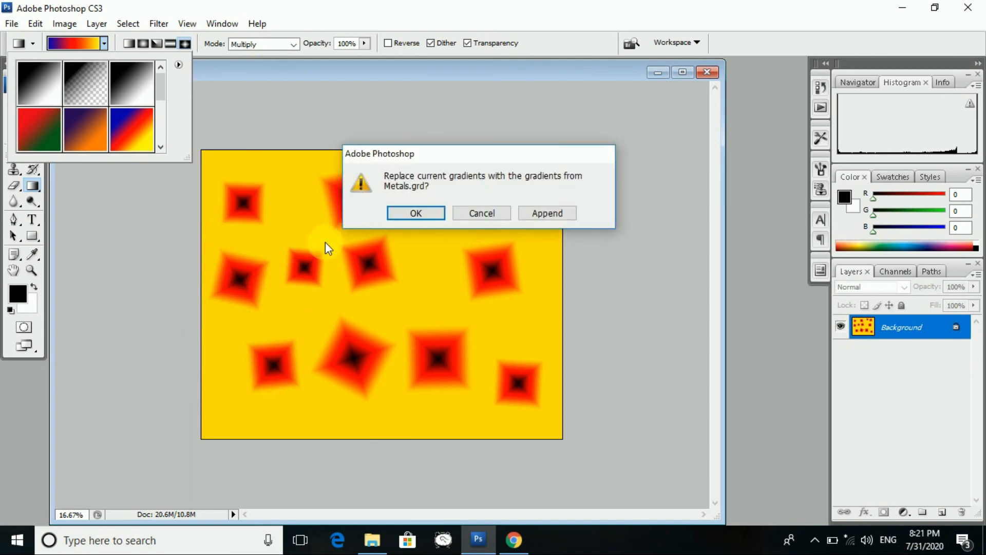
{"action": "left_click", "coordinate": [406, 216]}
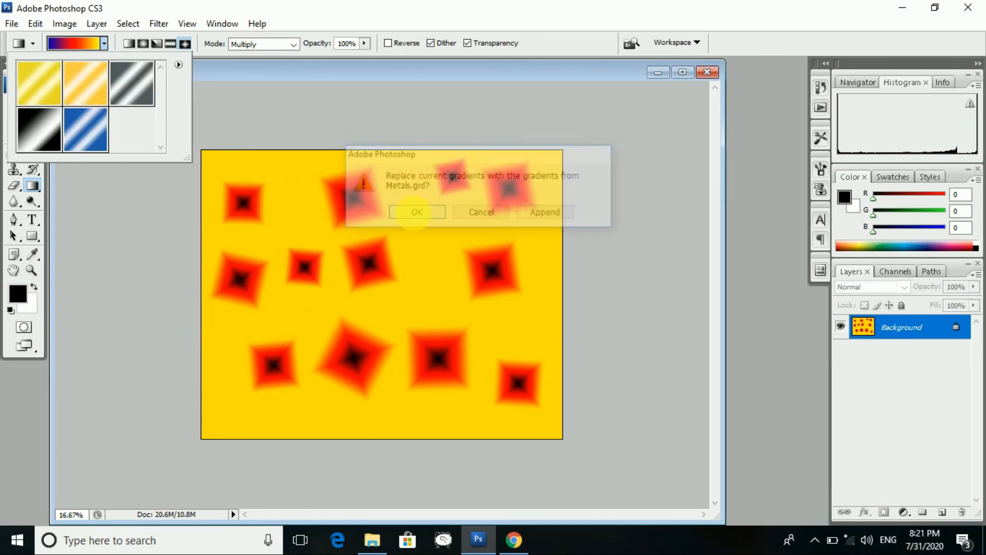
- Pick the silver steel gradient and drag it diagonally across the canvas in Multiply mode
{"action": "left_click", "coordinate": [131, 83]}
{"action": "left_click", "coordinate": [289, 198]}
{"action": "left_click_drag", "start_coordinate": [268, 187], "coordinate": [486, 356]}
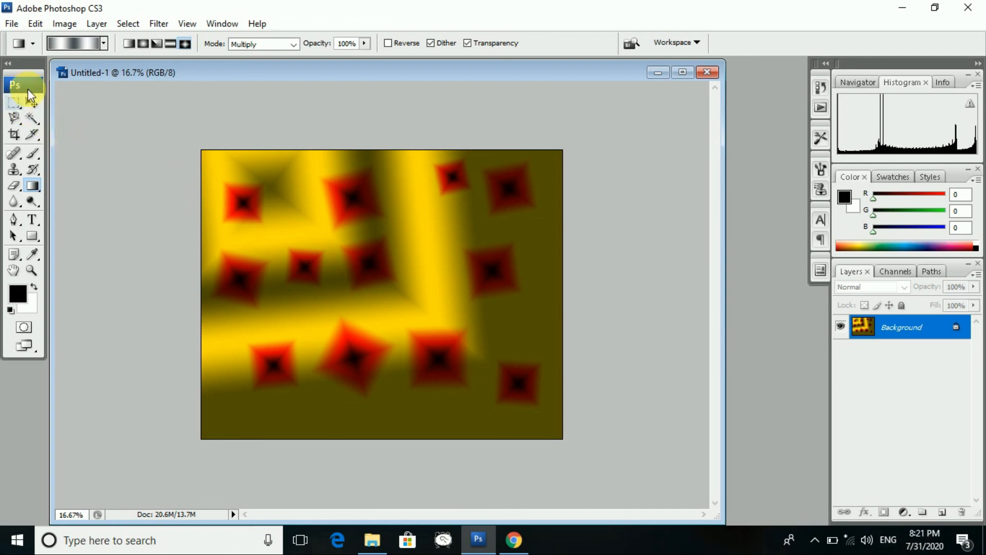
{"action": "left_click", "coordinate": [12, 23]}
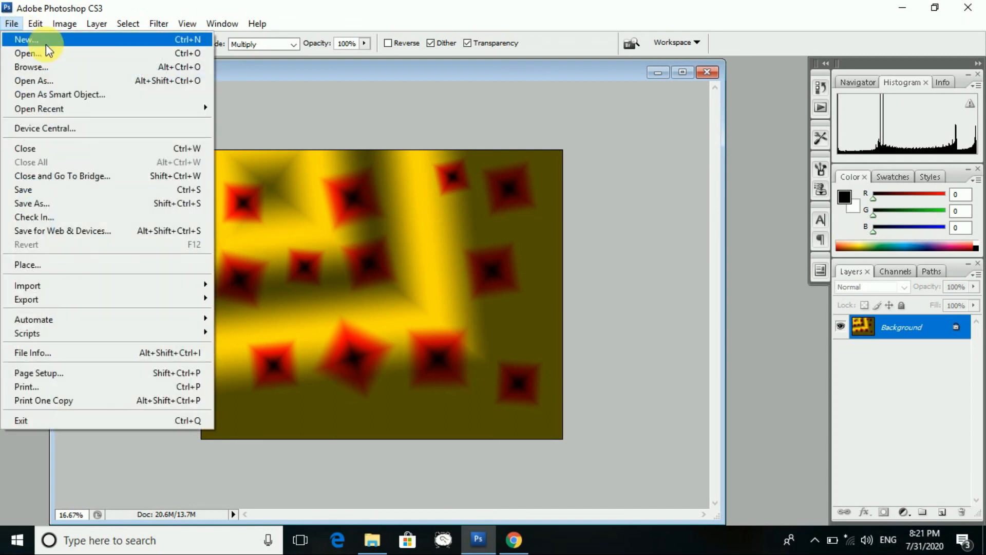
- Start a new document using the Default Photoshop Size preset
{"action": "left_click", "coordinate": [47, 45]}
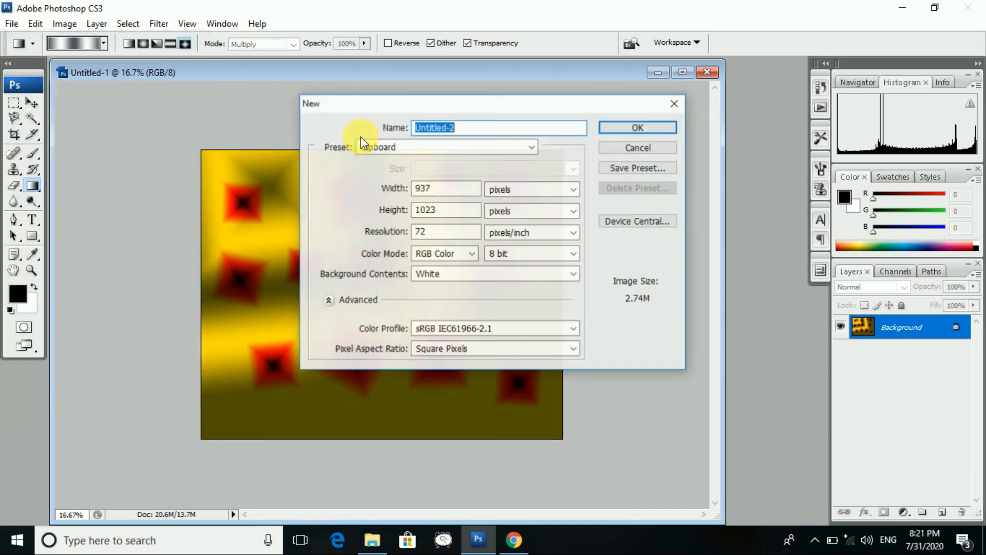
{"action": "left_click", "coordinate": [537, 146]}
{"action": "left_click", "coordinate": [515, 166]}
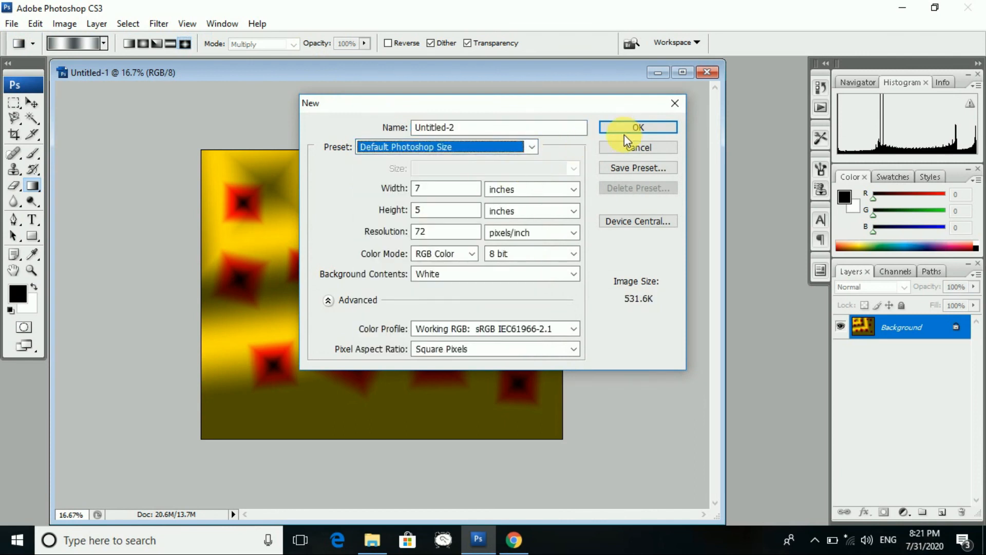
- Abandon saving the duplicate-named size preset and create the blank document
{"action": "left_click", "coordinate": [636, 168]}
{"action": "key", "text": "Return"}
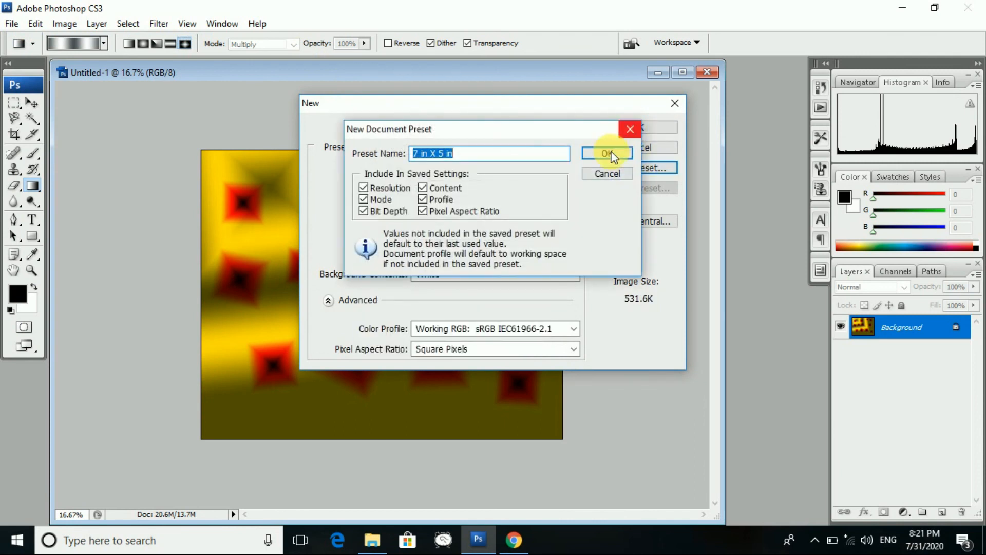
{"action": "left_click", "coordinate": [462, 212]}
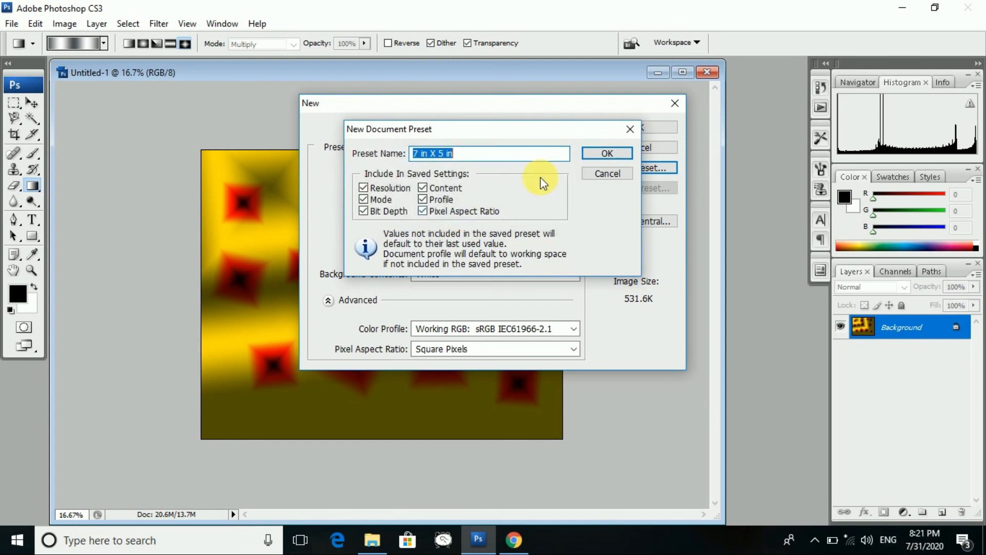
{"action": "left_click", "coordinate": [607, 154]}
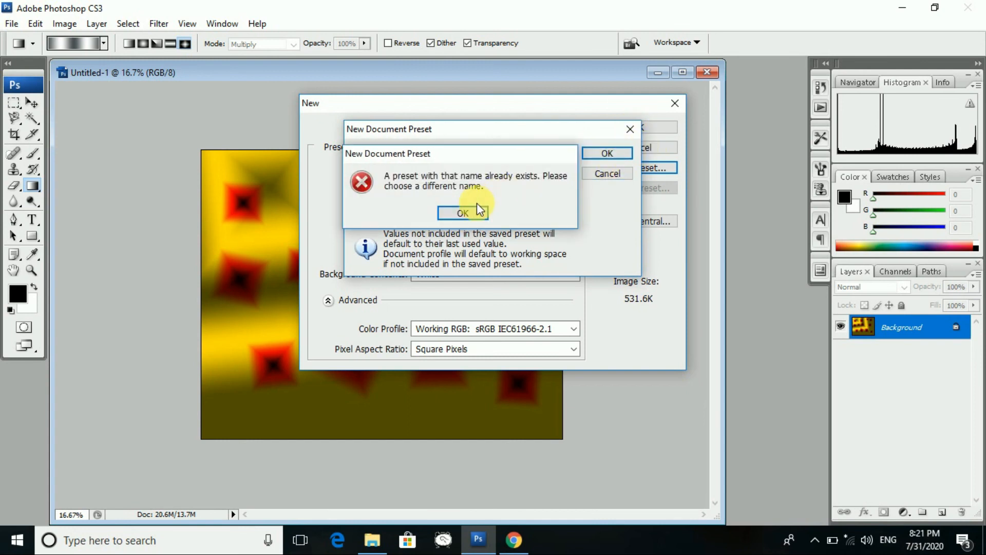
{"action": "left_click", "coordinate": [462, 212]}
{"action": "left_click", "coordinate": [610, 175]}
{"action": "left_click", "coordinate": [648, 128]}
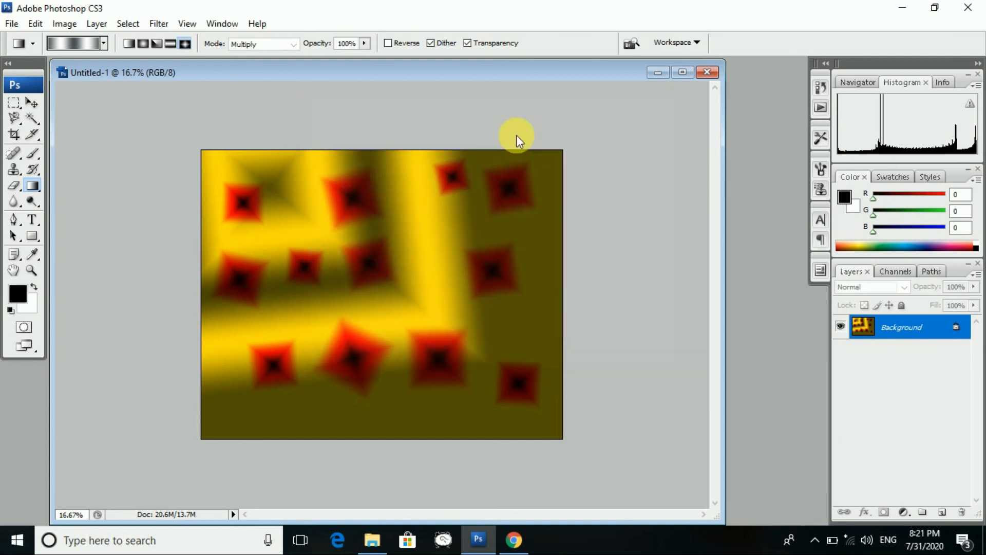
- Maximize Untitled-2 and trial grey and orange diamond gradients, undoing both
{"action": "left_click", "coordinate": [397, 78]}
{"action": "left_click_drag", "start_coordinate": [260, 186], "coordinate": [464, 335]}
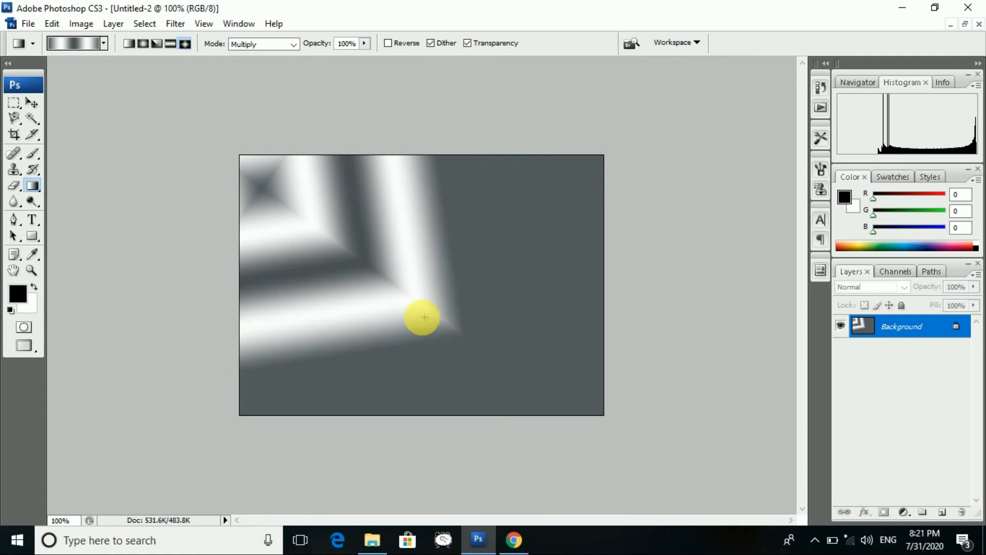
{"action": "key", "text": "ctrl+z"}
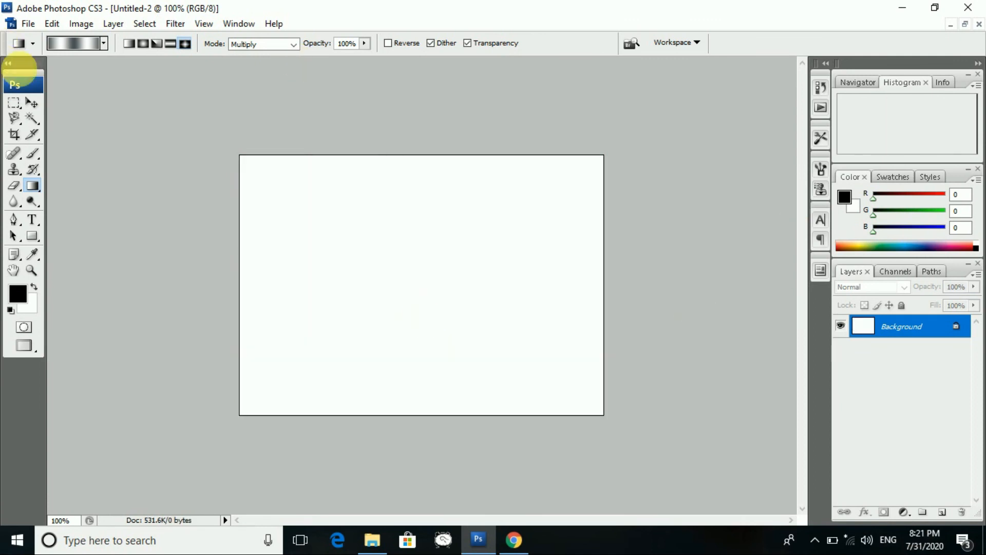
{"action": "left_click", "coordinate": [103, 44]}
{"action": "left_click", "coordinate": [86, 82]}
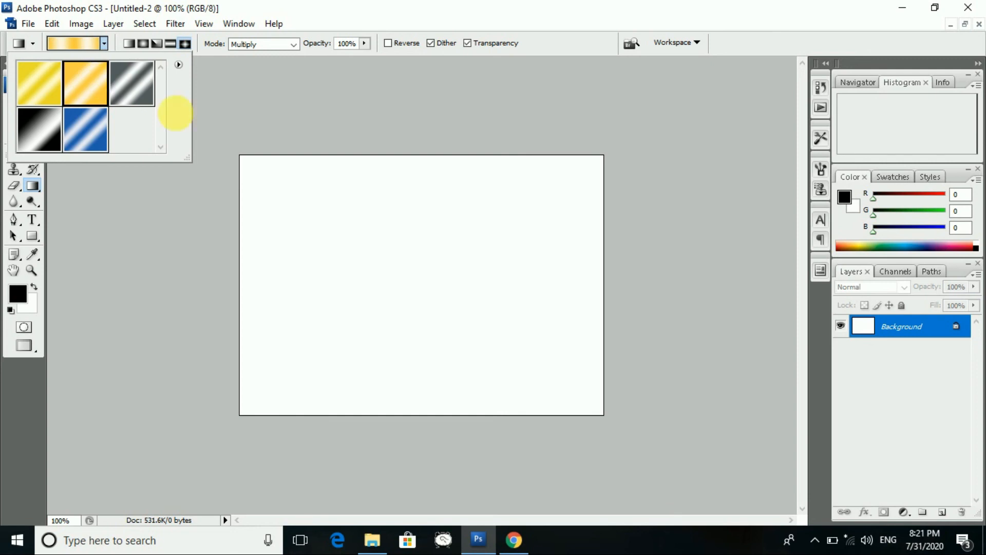
{"action": "left_click_drag", "start_coordinate": [262, 183], "coordinate": [414, 307]}
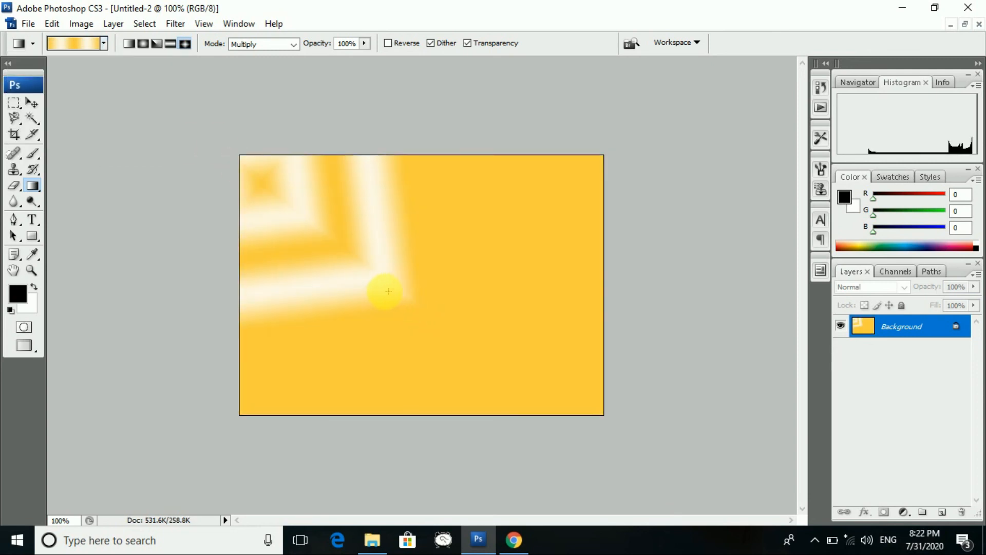
{"action": "key", "text": "ctrl+z"}
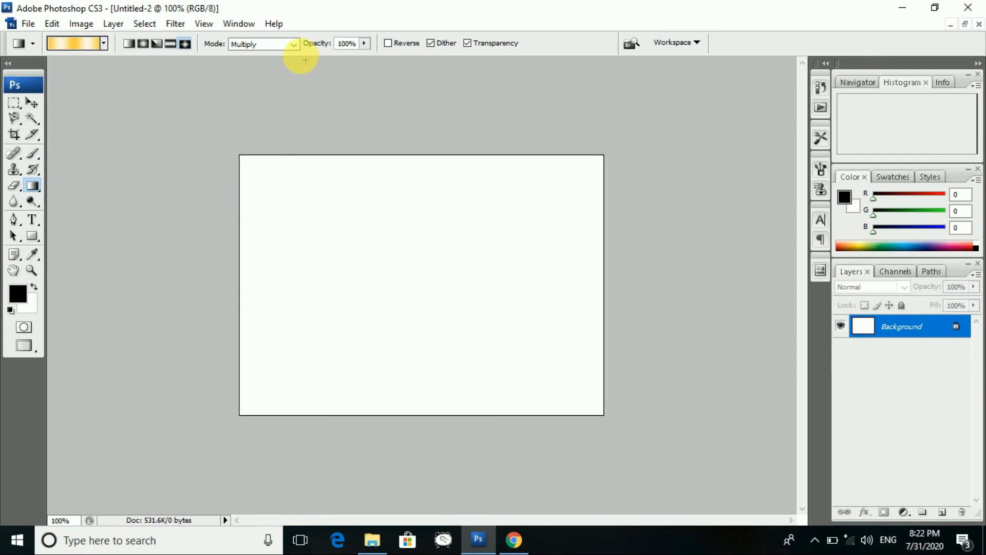
- Set the gradient blend mode to Normal, then test a black Paint Bucket fill and undo it
{"action": "left_click", "coordinate": [288, 43]}
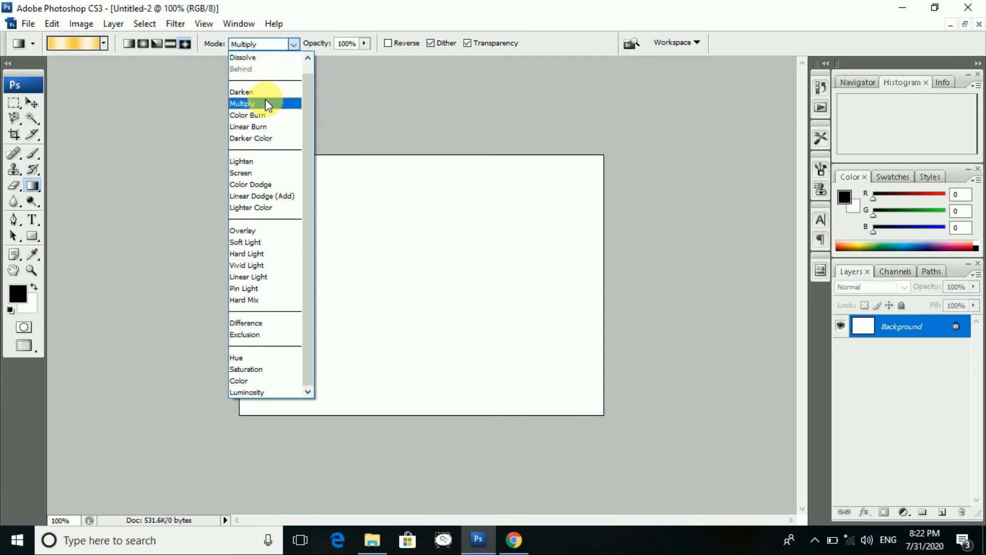
{"action": "scroll", "coordinate": [271, 105], "scroll_direction": "up", "scroll_amount": 1}
{"action": "left_click", "coordinate": [268, 59]}
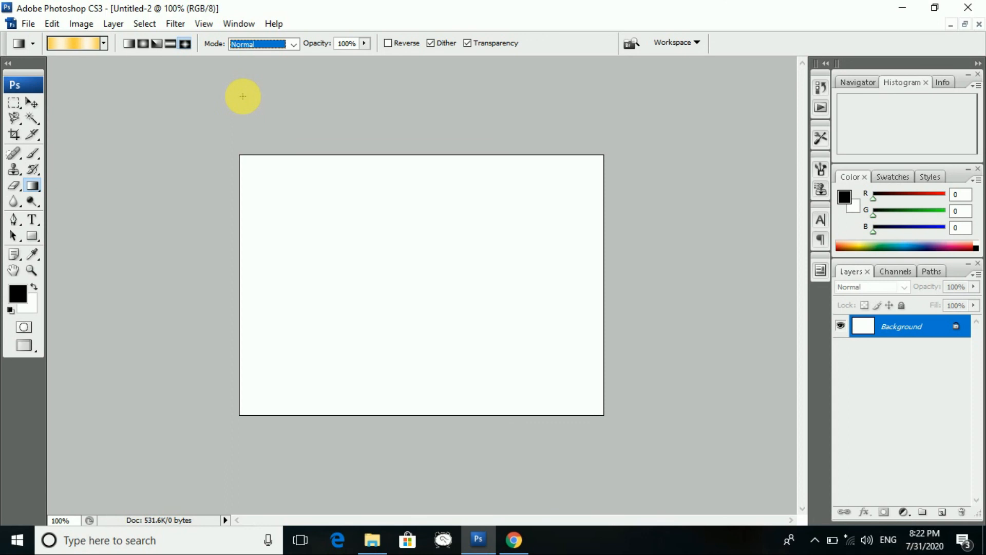
{"action": "left_click", "coordinate": [35, 190]}
{"action": "left_click", "coordinate": [96, 200]}
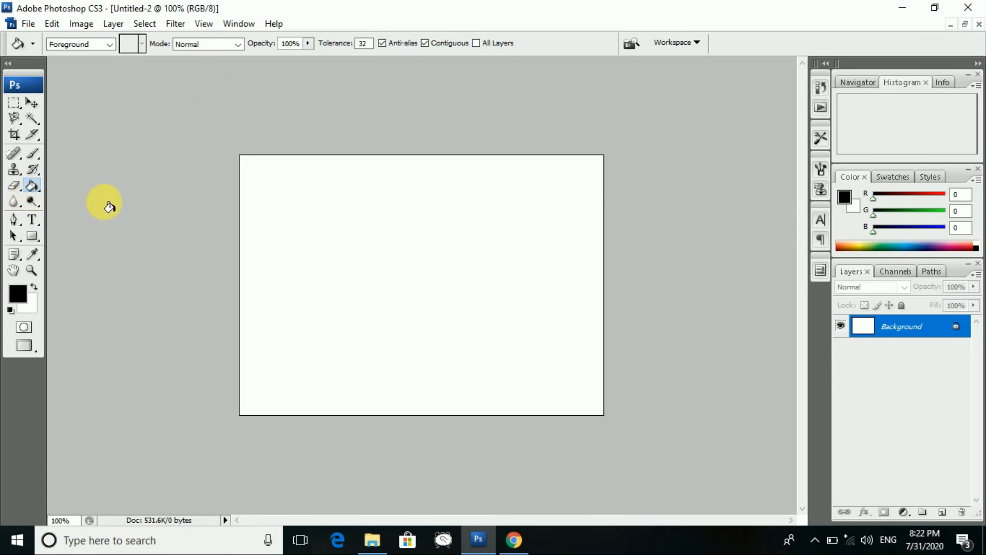
{"action": "left_click", "coordinate": [263, 186]}
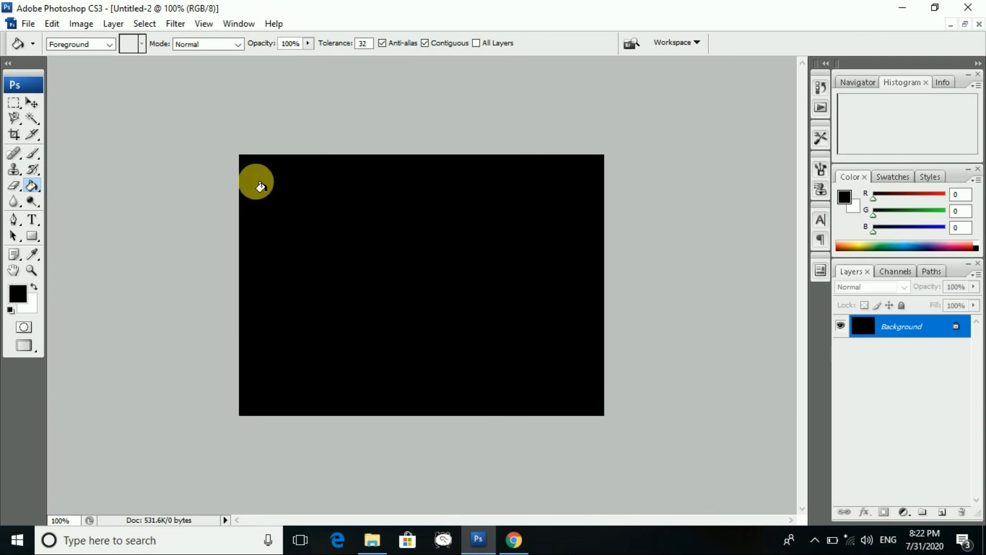
{"action": "key", "text": "ctrl+z"}
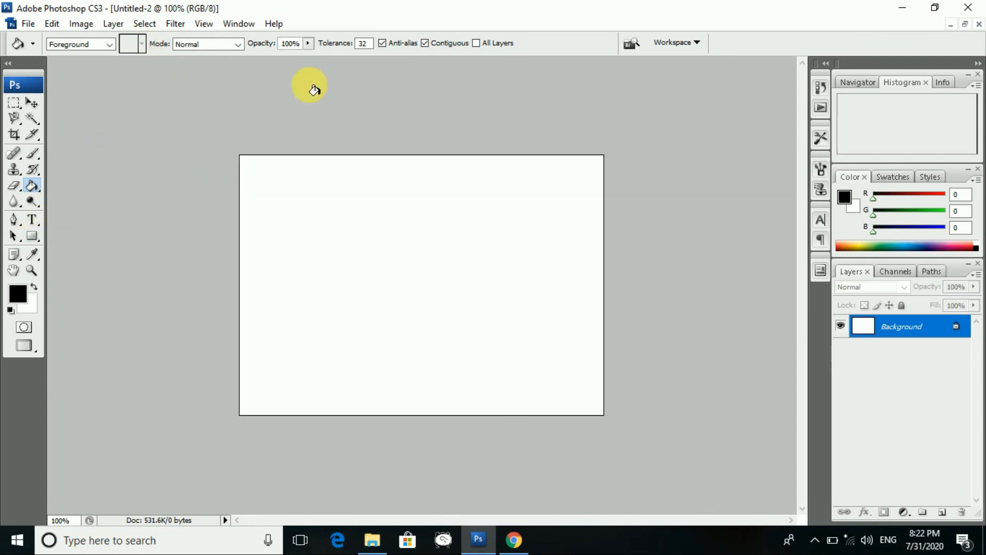
- Try several red foreground colours, settling on f02626
{"action": "left_click", "coordinate": [18, 293]}
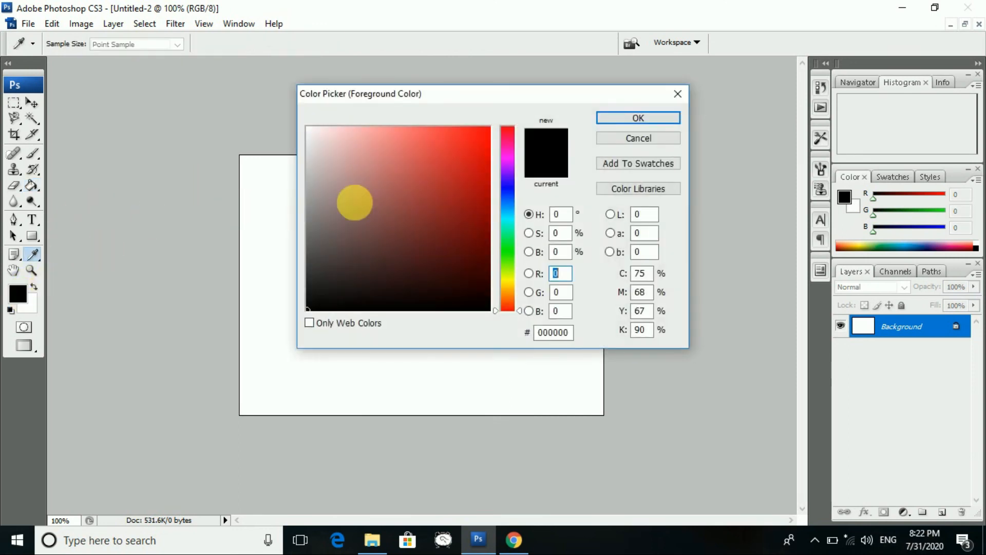
{"action": "left_click", "coordinate": [465, 134]}
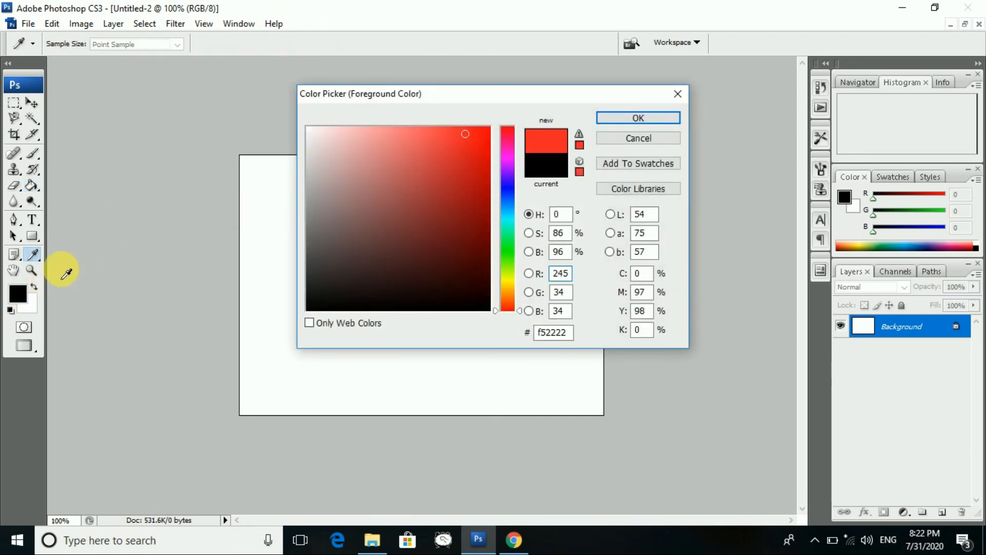
{"action": "left_click", "coordinate": [18, 294]}
{"action": "left_click", "coordinate": [451, 148]}
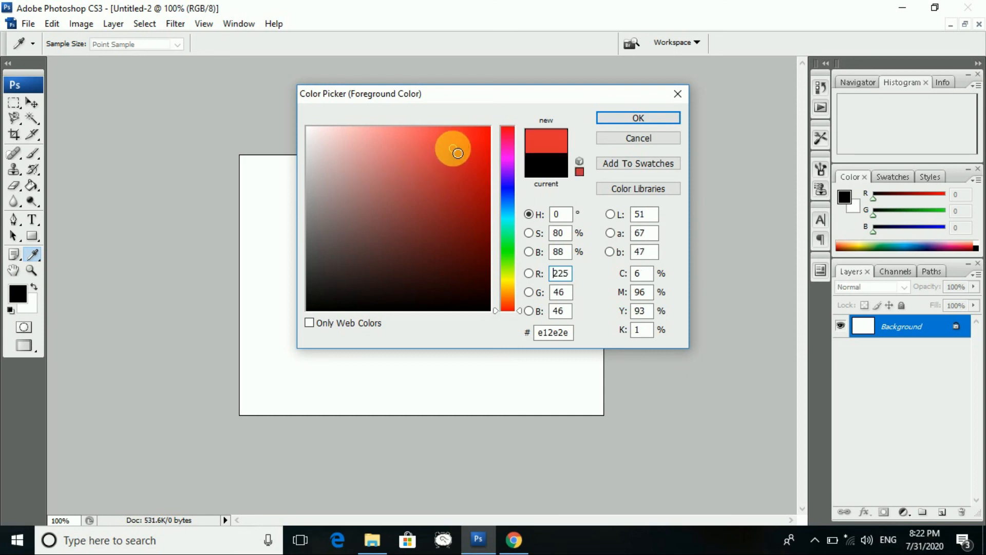
{"action": "left_click", "coordinate": [462, 137]}
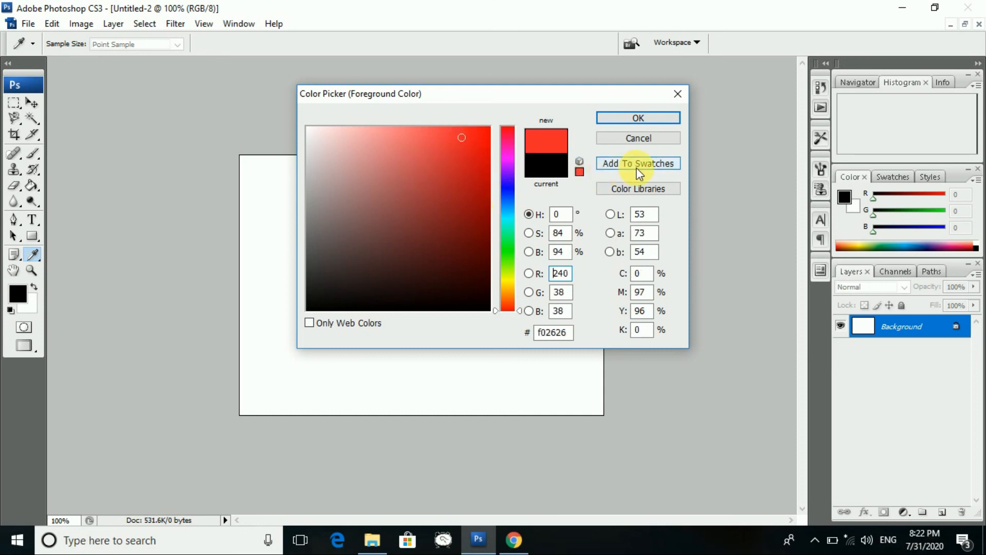
- Set the foreground to PANTONE Warm Red C, fill the canvas, and paste Mickey as a layer
{"action": "left_click", "coordinate": [638, 188]}
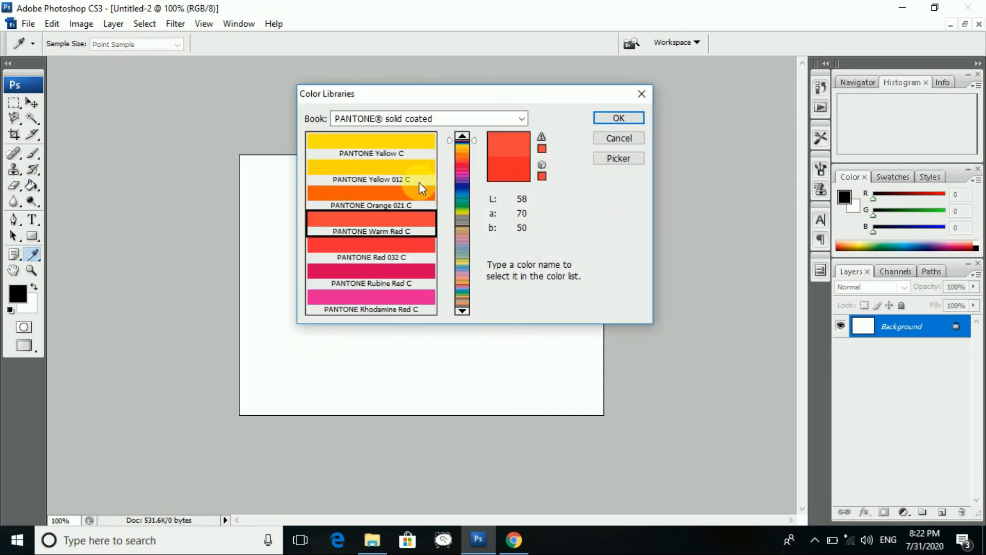
{"action": "left_click", "coordinate": [397, 190]}
{"action": "left_click", "coordinate": [417, 215]}
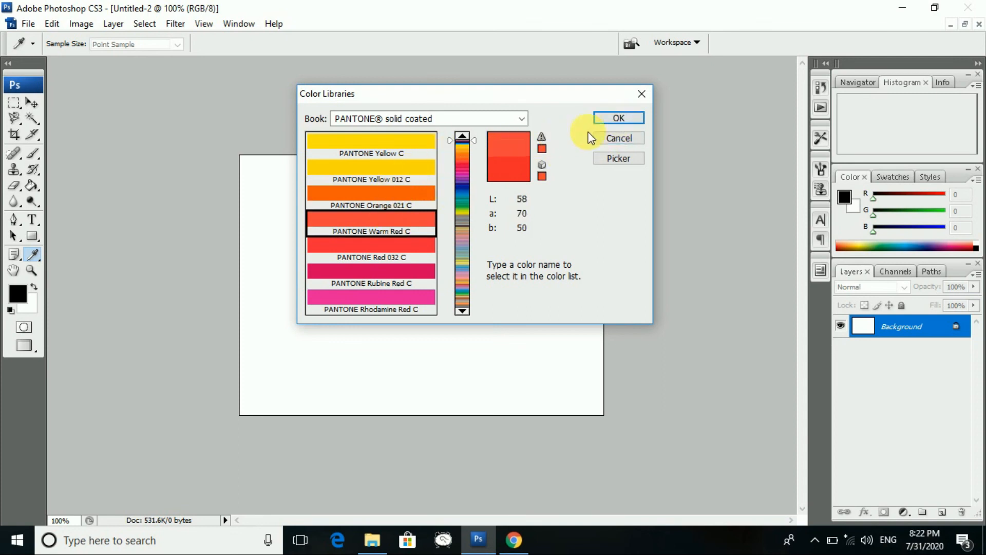
{"action": "left_click", "coordinate": [618, 118]}
{"action": "key", "text": "g"}
{"action": "left_click", "coordinate": [411, 230]}
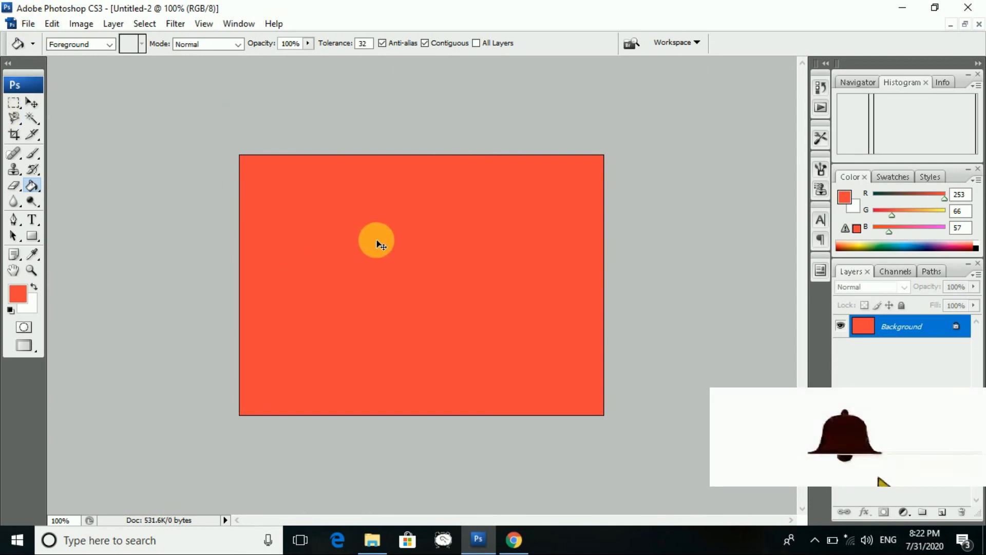
{"action": "key", "text": "ctrl+v"}
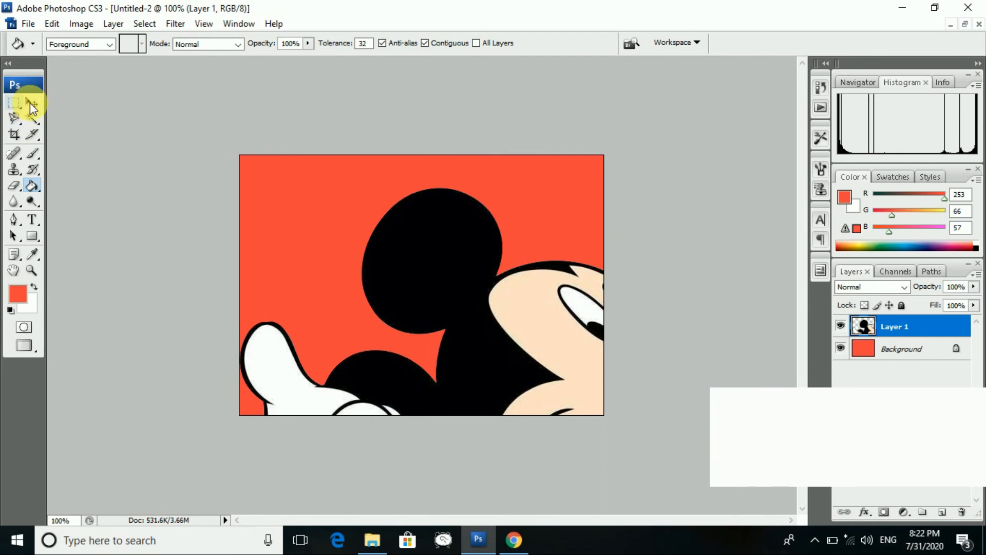
- Shrink and reposition the pasted Mickey image within the red canvas
{"action": "left_click", "coordinate": [30, 103]}
{"action": "left_click_drag", "start_coordinate": [240, 155], "coordinate": [522, 369]}
{"action": "left_click_drag", "start_coordinate": [569, 391], "coordinate": [368, 207]}
{"action": "left_click_drag", "start_coordinate": [434, 180], "coordinate": [424, 238]}
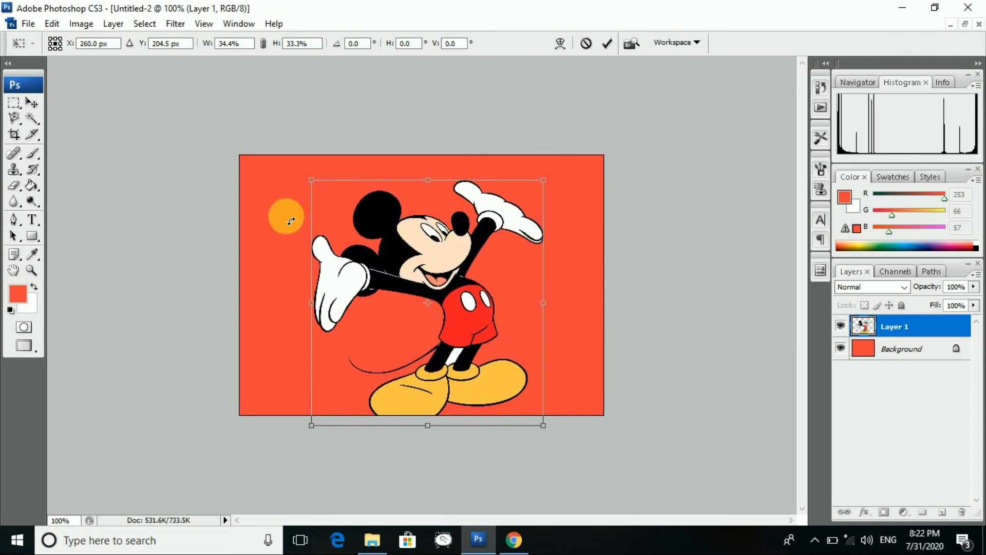
- Discard the Mickey resize and close Untitled-2 without saving
{"action": "left_click", "coordinate": [31, 102]}
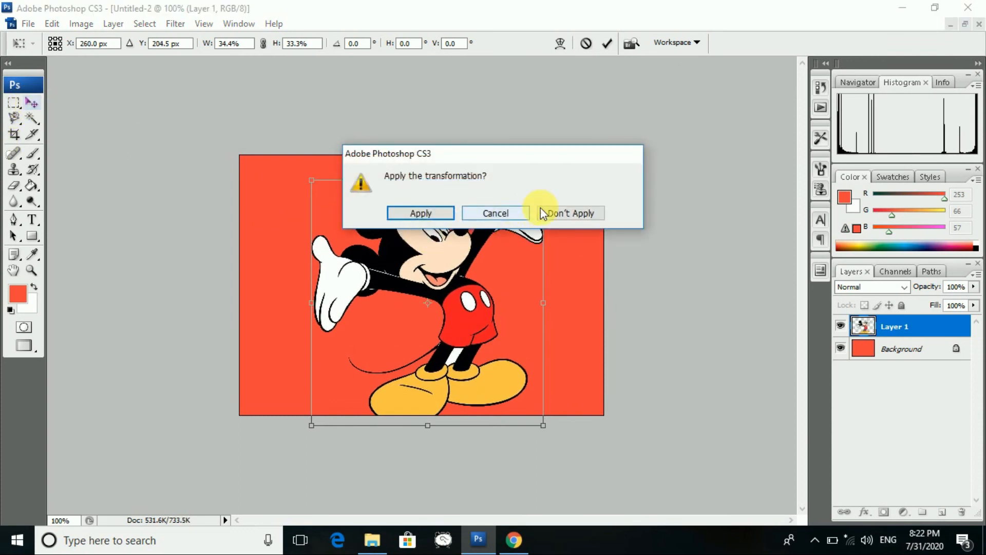
{"action": "left_click", "coordinate": [541, 211]}
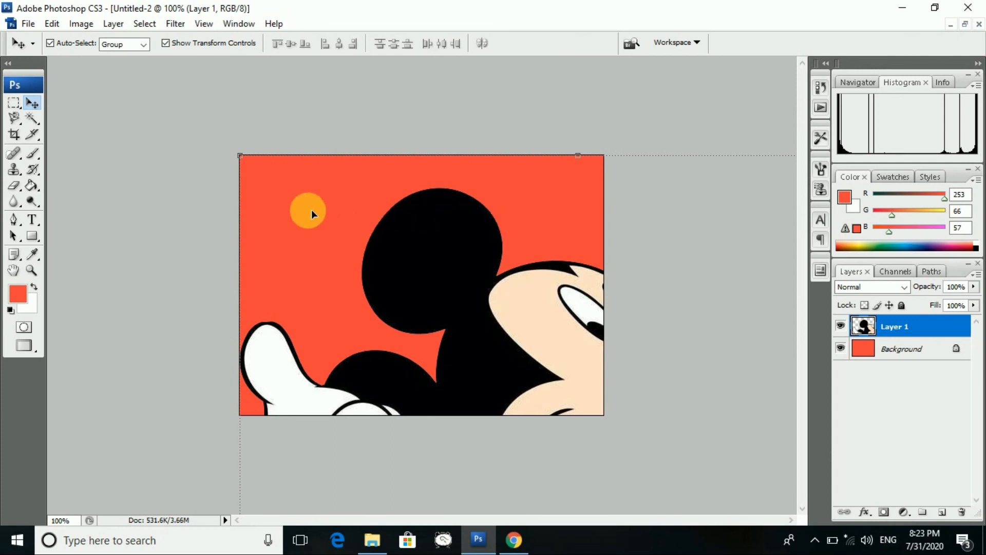
{"action": "left_click", "coordinate": [979, 24]}
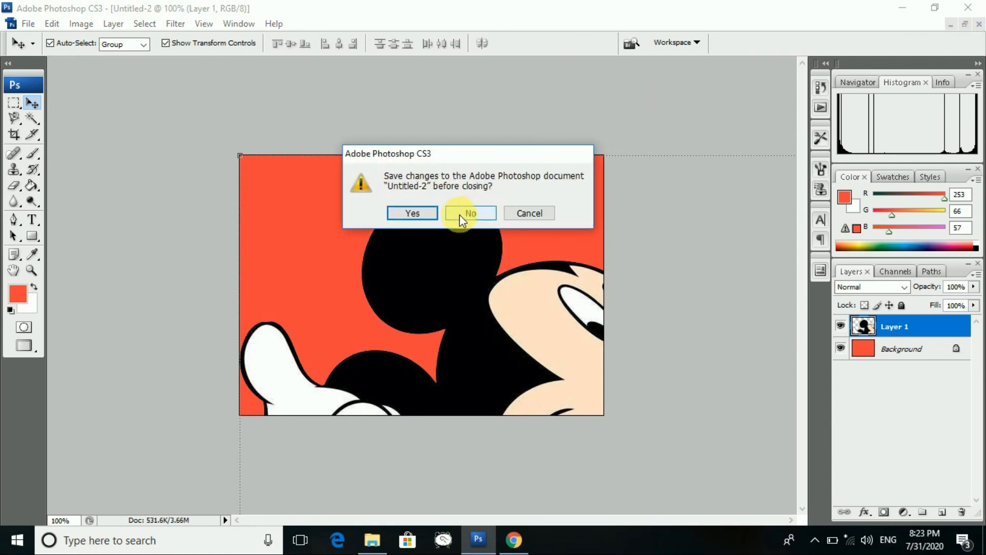
{"action": "left_click", "coordinate": [460, 215]}
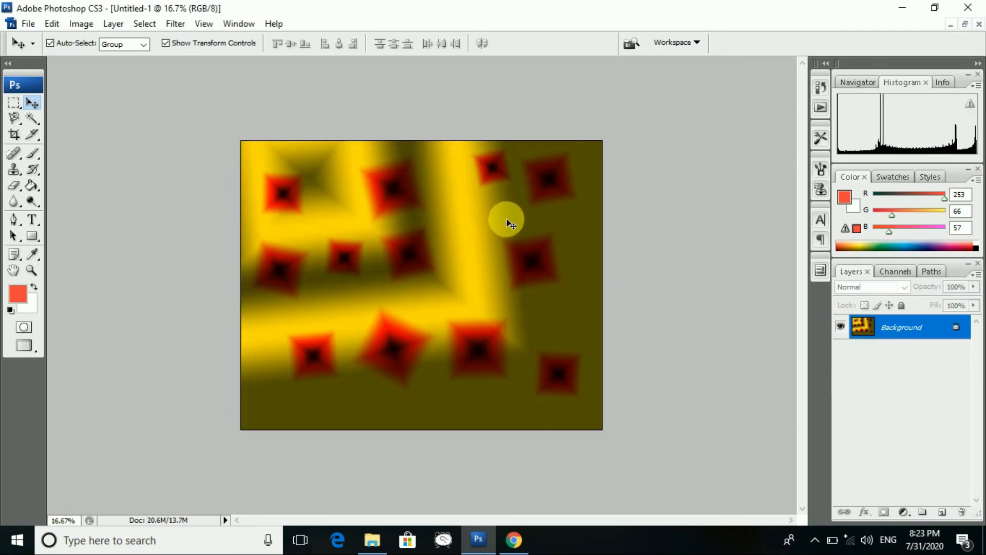